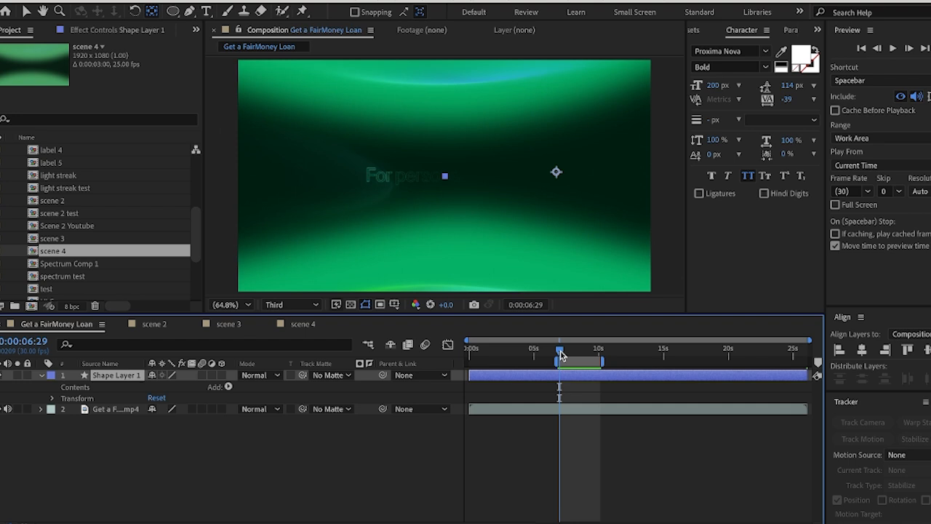
Preview the reference clip's "For personal needs" section and park the playhead at 0:00:07:13
{"action": "key", "text": "space"}
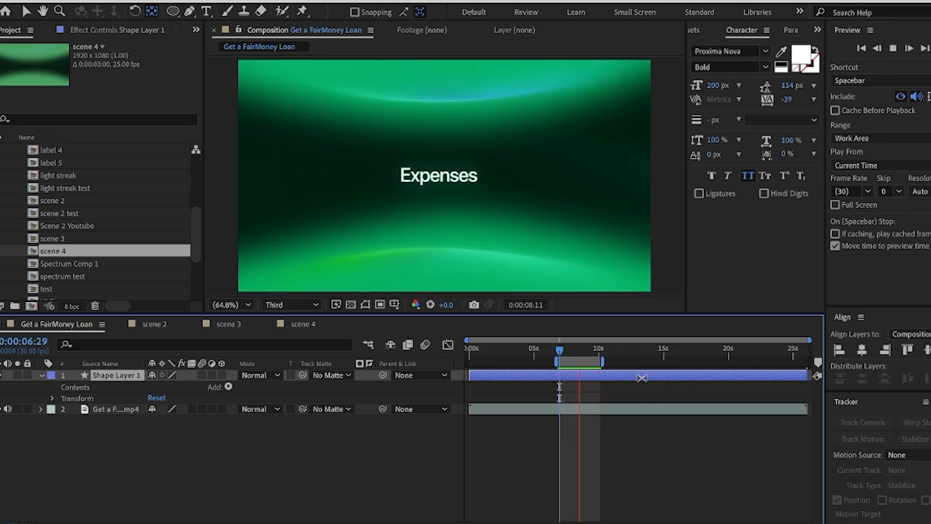
{"action": "key", "text": "space"}
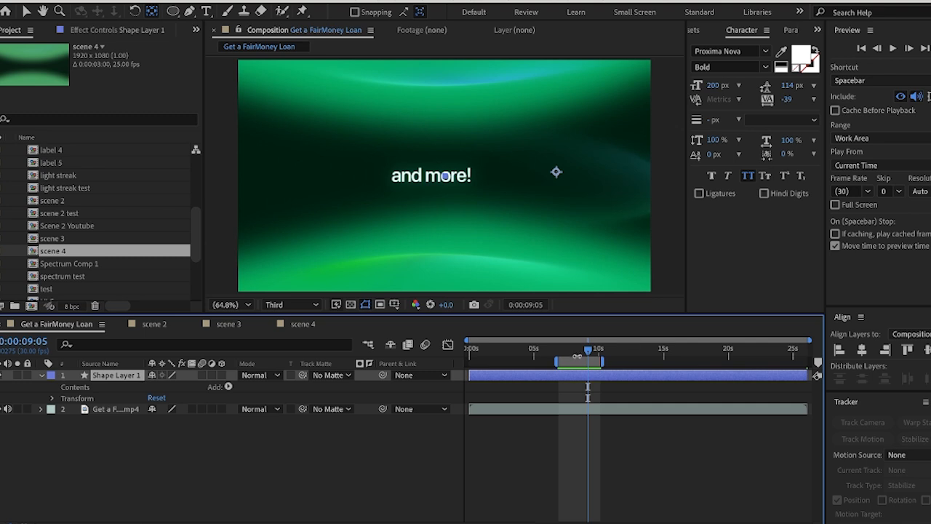
{"action": "left_click_drag", "start_coordinate": [587, 354], "coordinate": [565, 356]}
Create a new composition named scene 4 with the 1920x1080, 25 fps preset and a 3-second duration
{"action": "key", "text": "ctrl+n"}
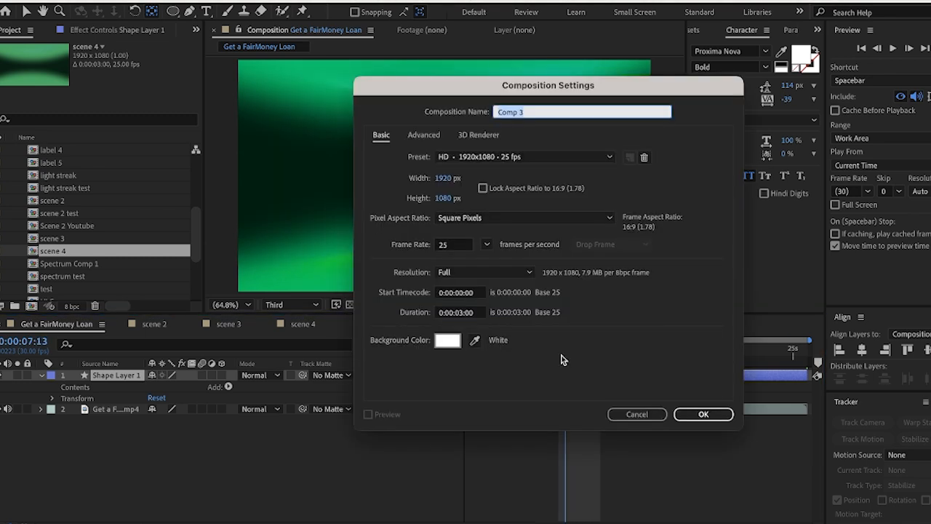
{"action": "type", "text": "scene 4"}
{"action": "left_click", "coordinate": [703, 414]}
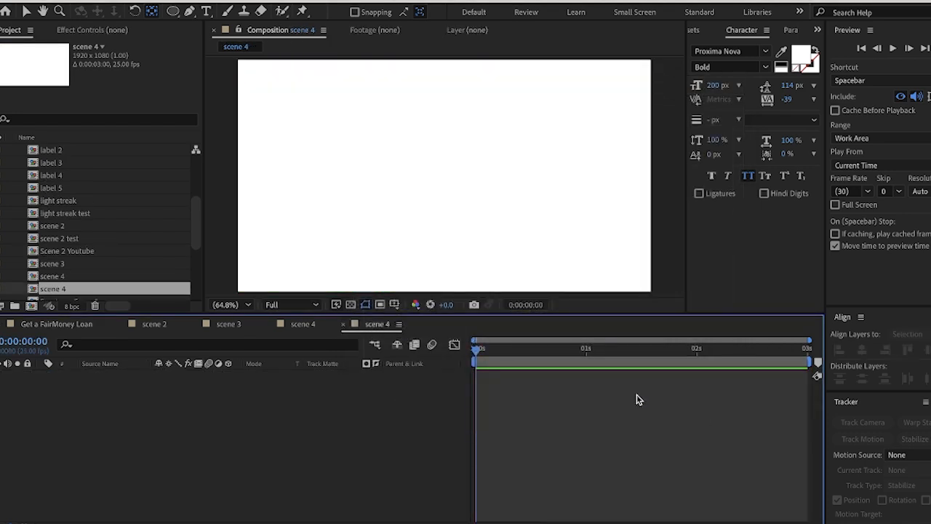
Draw a small rectangle on a new shape layer beside the text in the Get a FairMoney Loan composition
{"action": "left_click", "coordinate": [49, 324]}
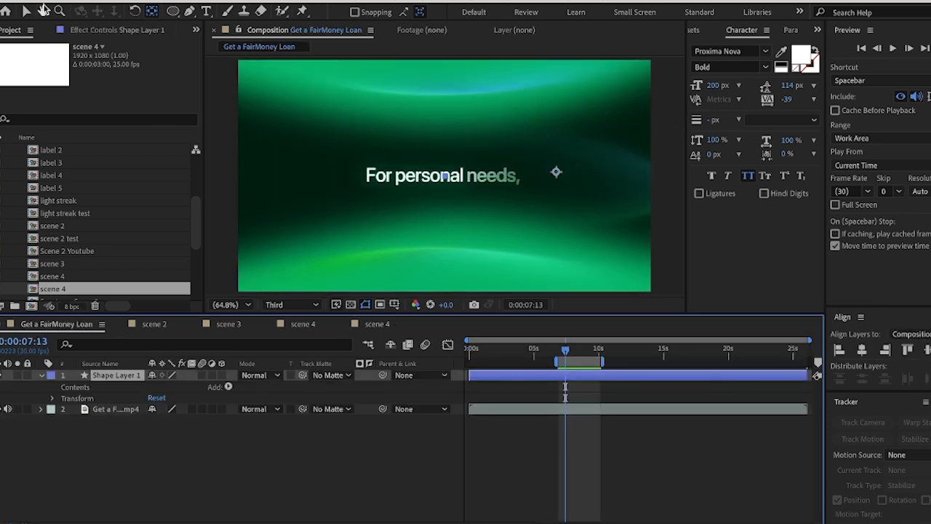
{"action": "left_click", "coordinate": [331, 503]}
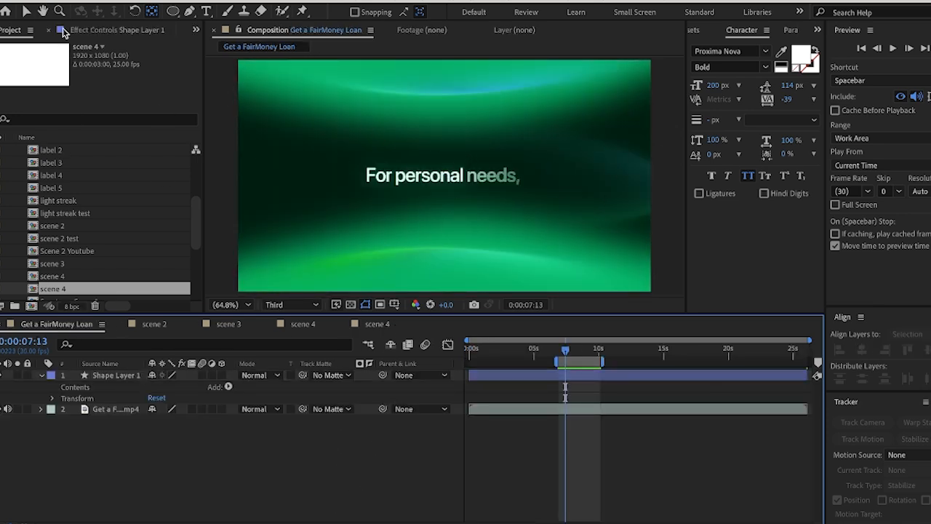
{"action": "left_click_drag", "start_coordinate": [173, 11], "coordinate": [225, 13]}
{"action": "mouse_move", "coordinate": [541, 122]}
{"action": "left_mouse_down"}
{"action": "mouse_move", "coordinate": [636, 218]}
{"action": "mouse_move", "coordinate": [650, 208]}
{"action": "mouse_move", "coordinate": [638, 184]}
{"action": "left_mouse_up"}
Sample the reference's dark background through the rectangle's fill colour, copy hex 001E10 and leave the fill unchanged
{"action": "left_click", "coordinate": [407, 13]}
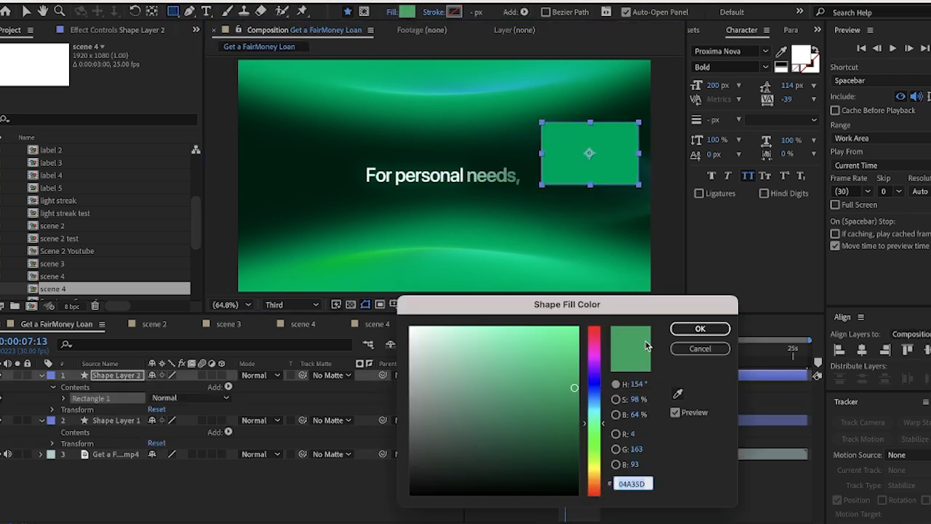
{"action": "left_click", "coordinate": [677, 393]}
{"action": "left_click", "coordinate": [307, 175]}
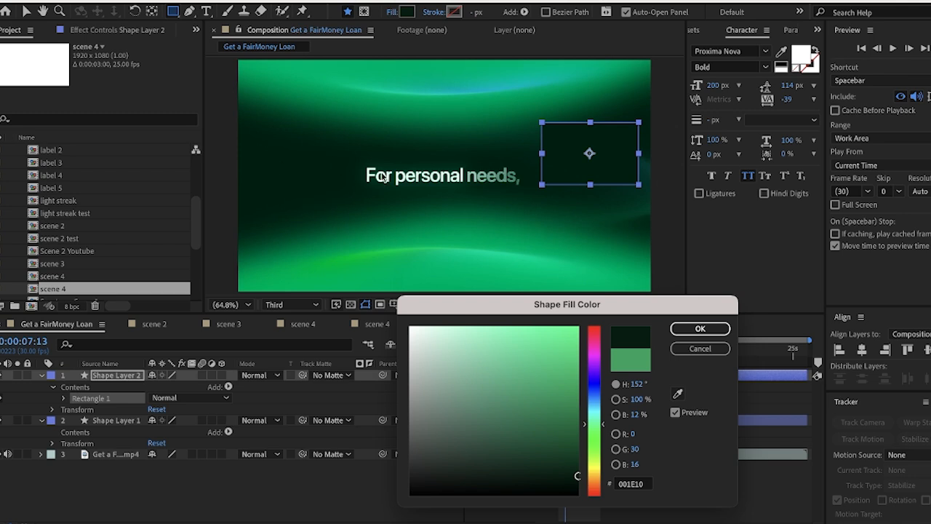
{"action": "left_click", "coordinate": [632, 486]}
{"action": "key", "text": "ctrl+c"}
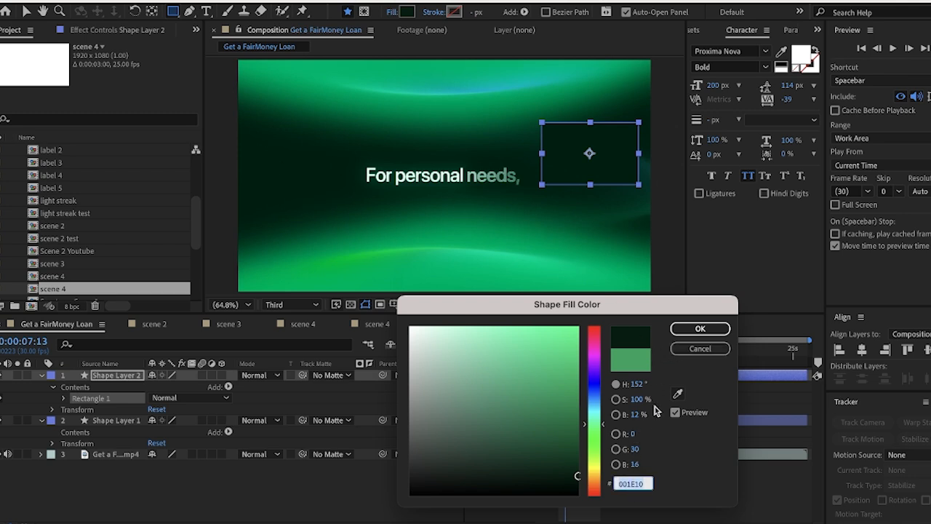
{"action": "left_click", "coordinate": [700, 349]}
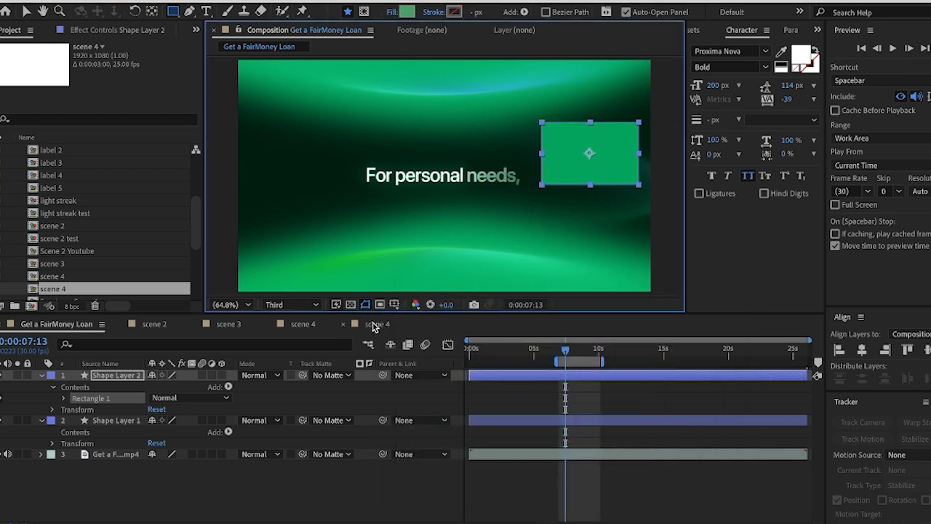
Close the older scene 4 timeline and rename the new empty composition SCENE 4
{"action": "left_click", "coordinate": [374, 324]}
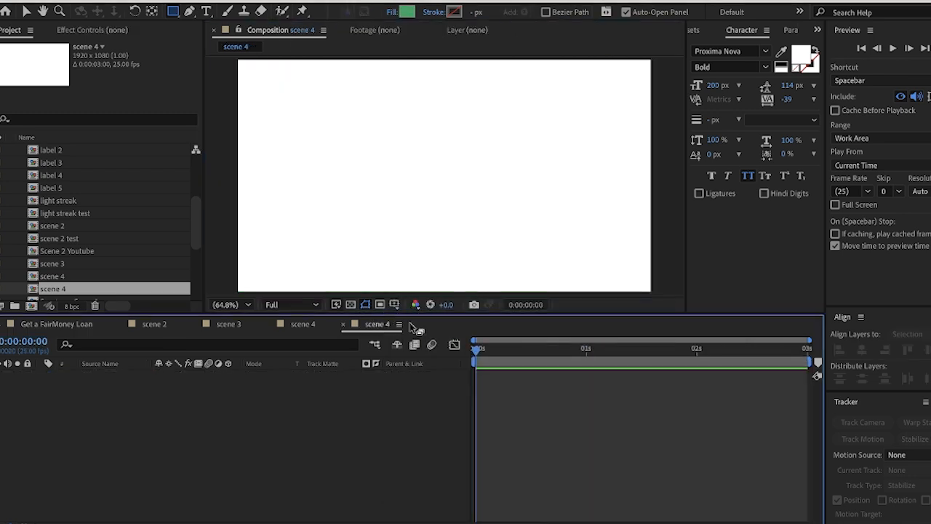
{"action": "left_click", "coordinate": [269, 326]}
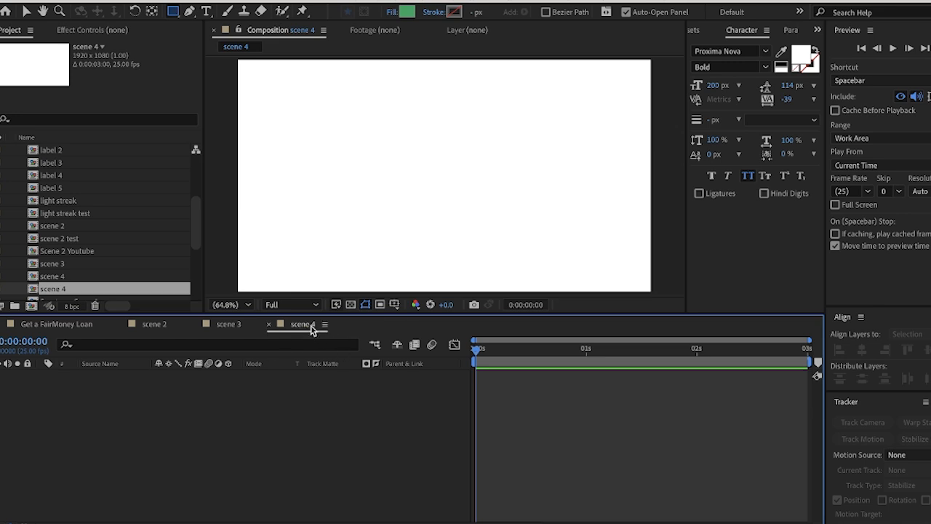
{"action": "key", "text": "super+k"}
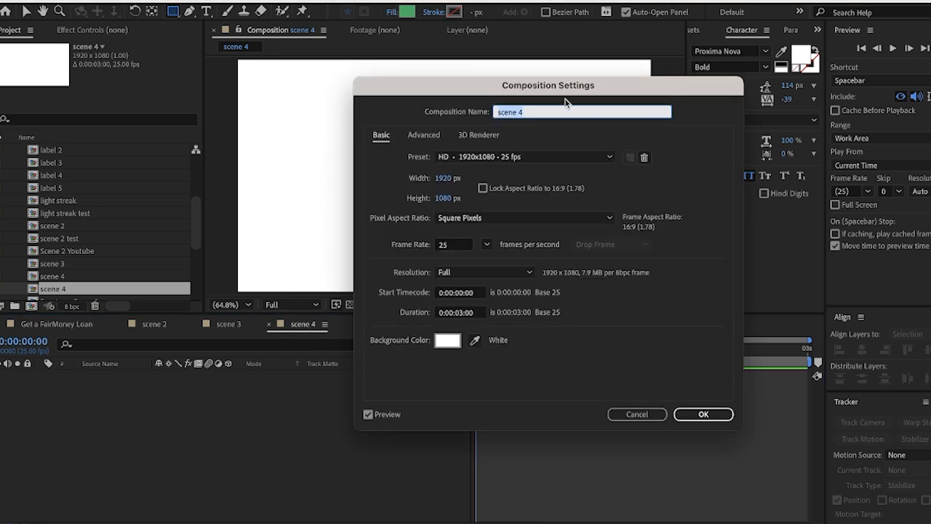
{"action": "type", "text": "SCENE"}
{"action": "left_click", "coordinate": [703, 413]}
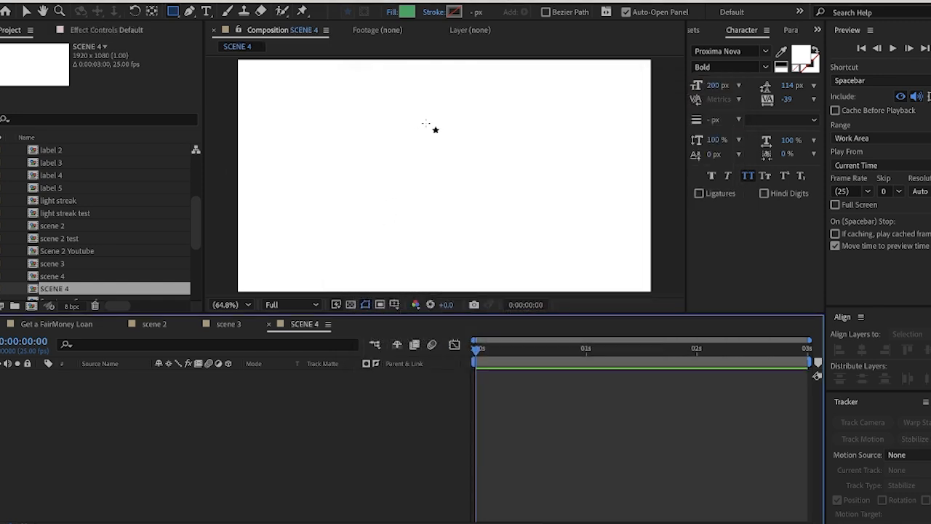
{"action": "key", "text": "super+k"}
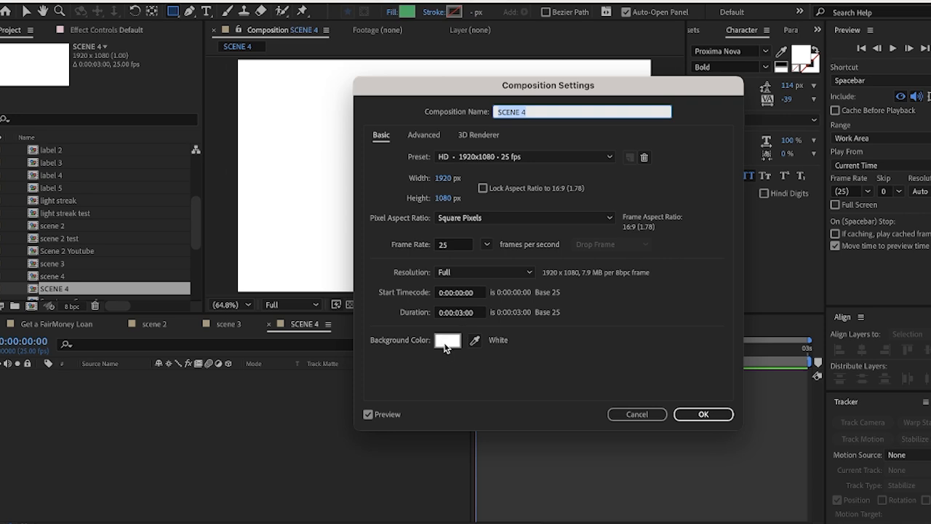
{"action": "left_click", "coordinate": [637, 413]}
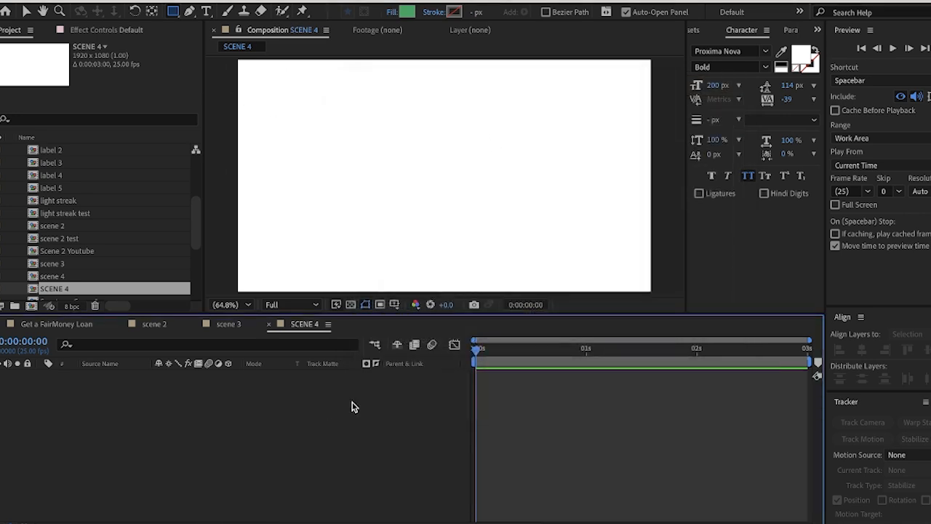
Add a full-frame rectangle to SCENE 4 and set its fill colour to the copied hex 001E10
{"action": "double_click", "coordinate": [173, 12]}
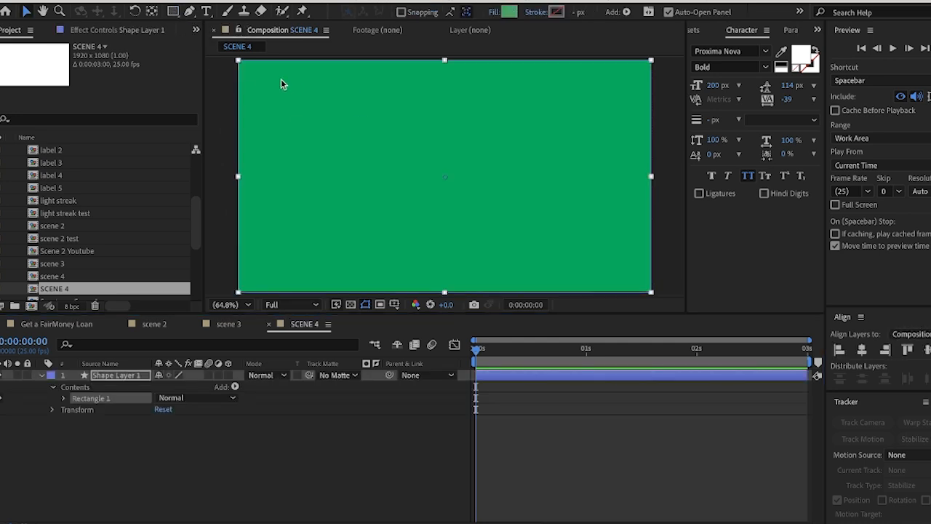
{"action": "left_click", "coordinate": [509, 12]}
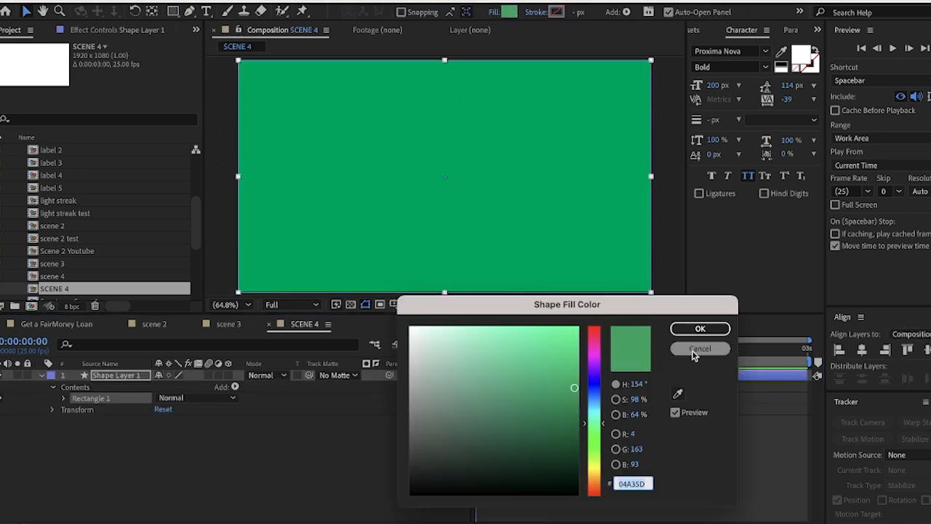
{"action": "key", "text": "ctrl+v"}
{"action": "left_click", "coordinate": [709, 331]}
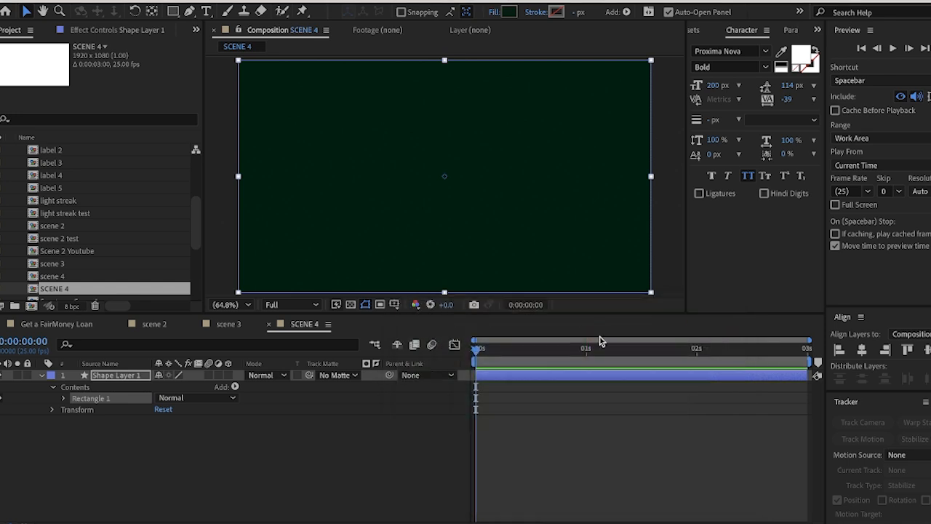
Shift the green sample rectangle slightly downward in the Get a FairMoney Loan composition and return to SCENE 4
{"action": "left_click", "coordinate": [57, 323]}
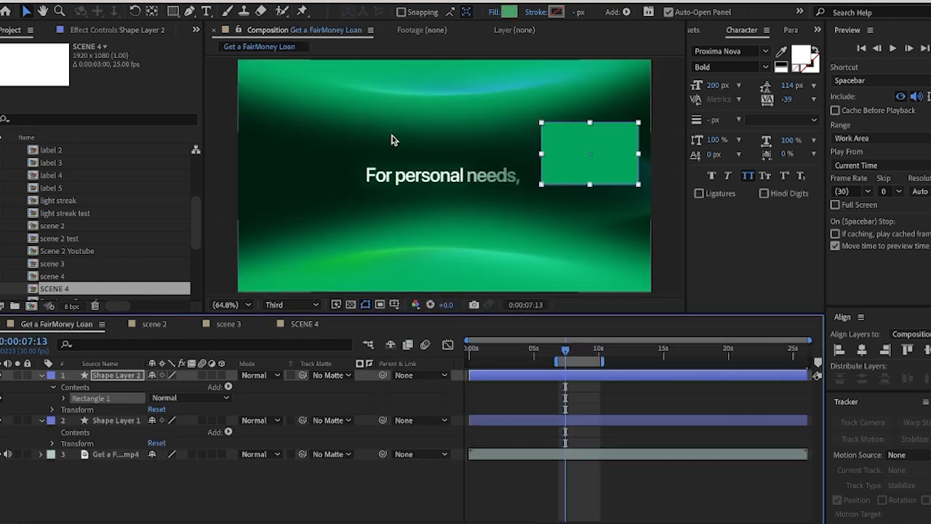
{"action": "mouse_move", "coordinate": [571, 165]}
{"action": "left_mouse_down"}
{"action": "mouse_move", "coordinate": [577, 190]}
{"action": "mouse_move", "coordinate": [564, 156]}
{"action": "left_mouse_up"}
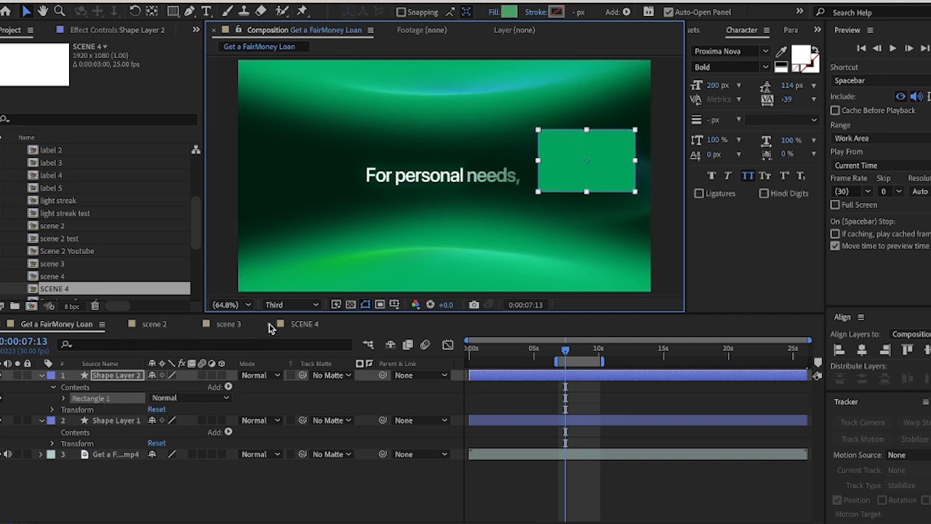
{"action": "left_click", "coordinate": [296, 325]}
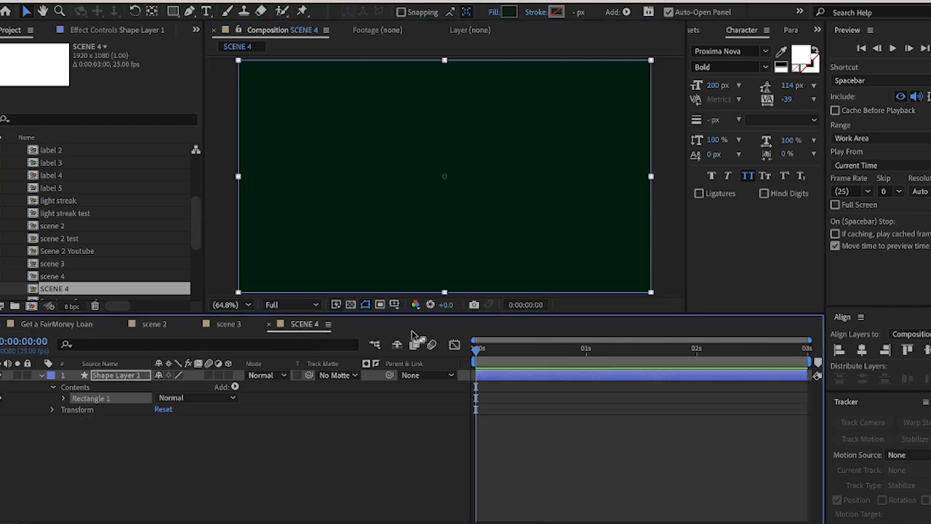
Draw an ellipse slightly wider than the frame on a new shape layer and move it partly above the frame's upper edge
{"action": "left_click", "coordinate": [228, 96]}
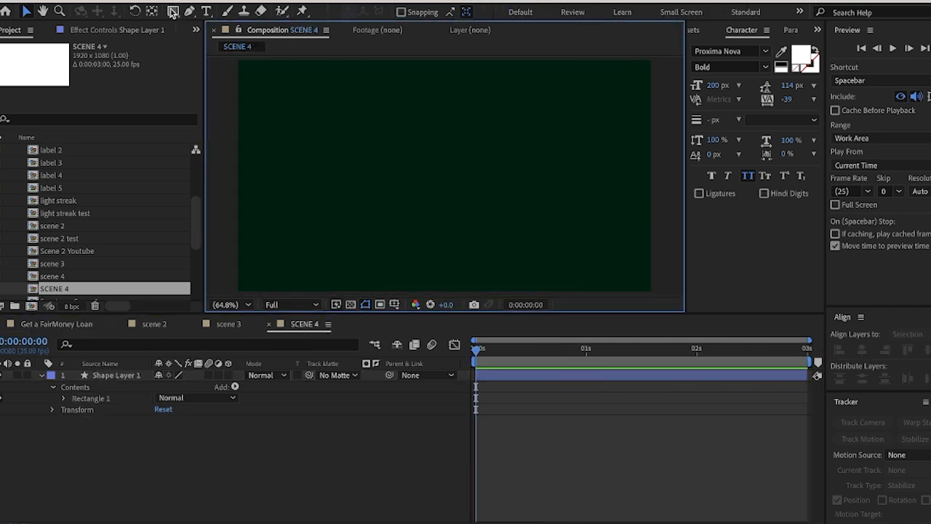
{"action": "left_click", "coordinate": [172, 10]}
{"action": "left_click", "coordinate": [221, 40]}
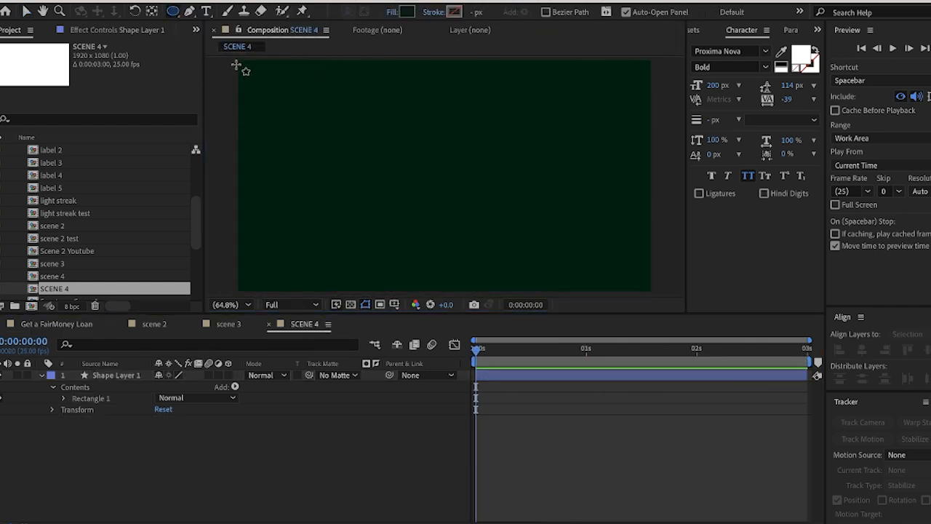
{"action": "left_click_drag", "start_coordinate": [224, 58], "coordinate": [673, 262]}
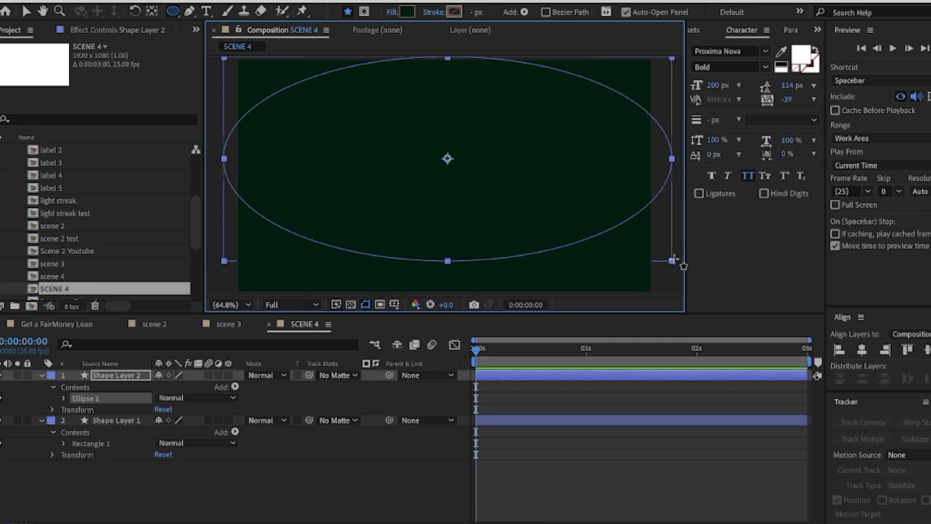
{"action": "left_click", "coordinate": [29, 11]}
{"action": "left_click_drag", "start_coordinate": [458, 164], "coordinate": [454, 55]}
{"action": "left_click_drag", "start_coordinate": [463, 103], "coordinate": [464, 94]}
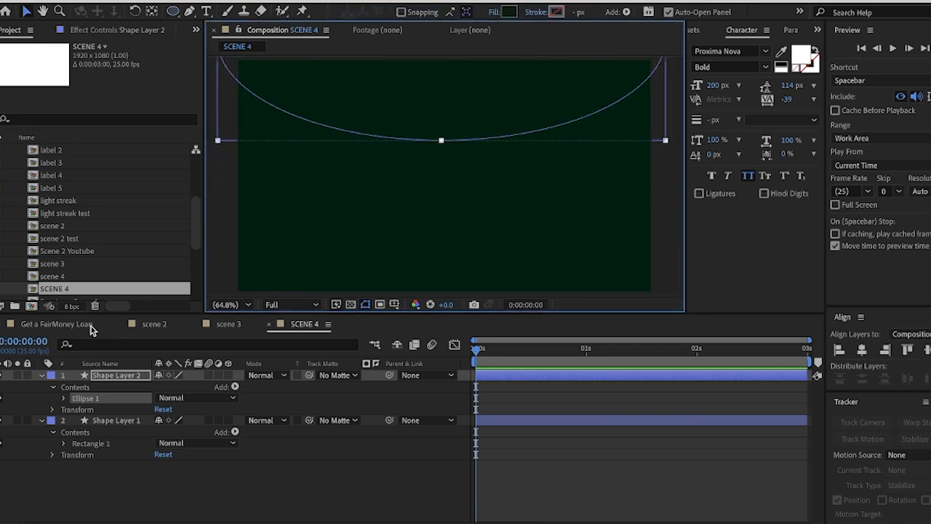
Copy fill colour 04A35D from the reference composition's sample rectangle to the SCENE 4 ellipse, and nudge the ellipse slightly upward
{"action": "left_click", "coordinate": [52, 322]}
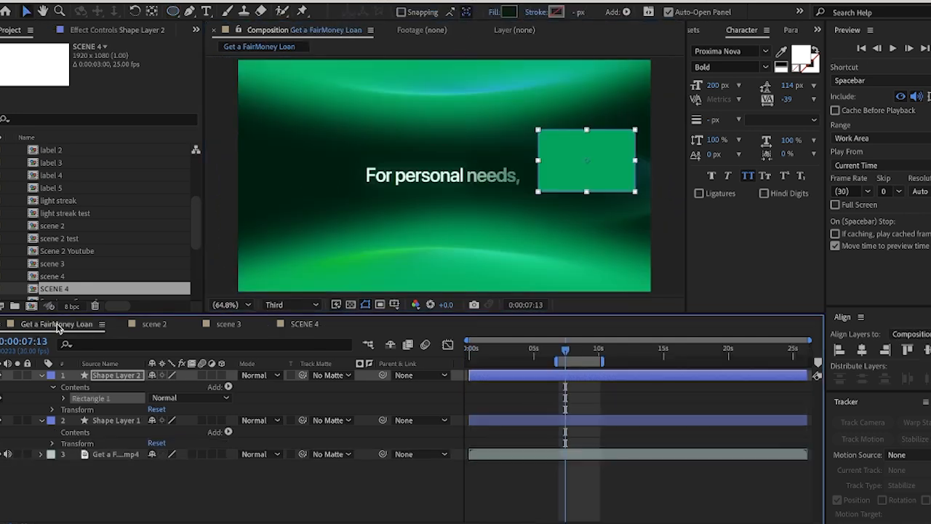
{"action": "left_click", "coordinate": [509, 11]}
{"action": "left_click", "coordinate": [699, 329]}
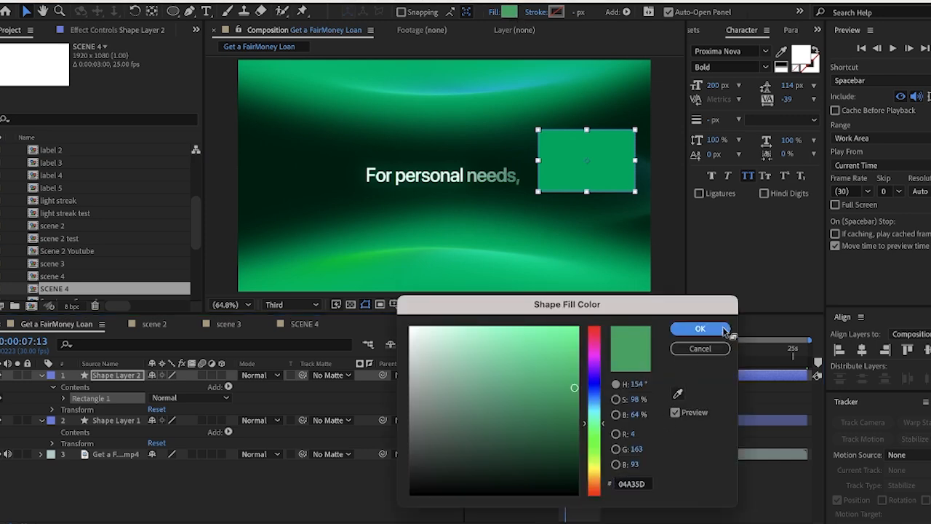
{"action": "left_click", "coordinate": [309, 324]}
{"action": "left_click", "coordinate": [508, 13]}
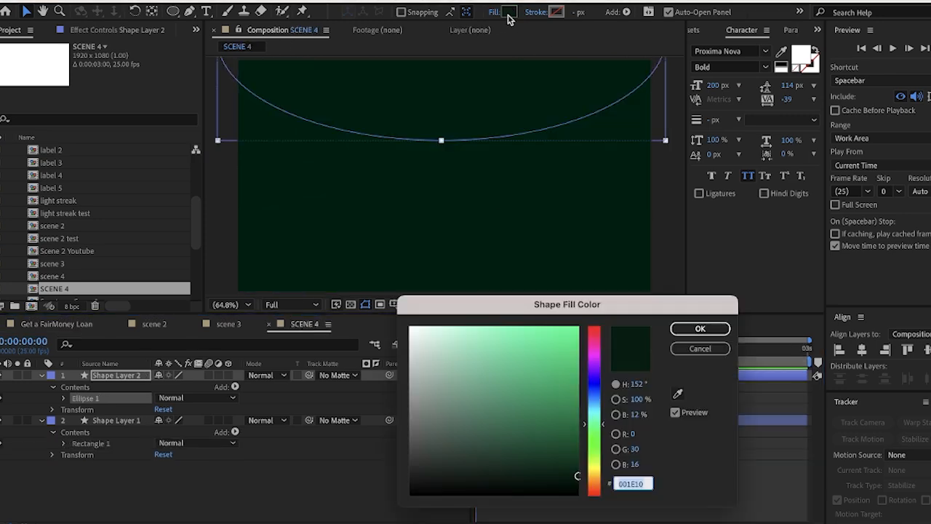
{"action": "type", "text": "04A35D"}
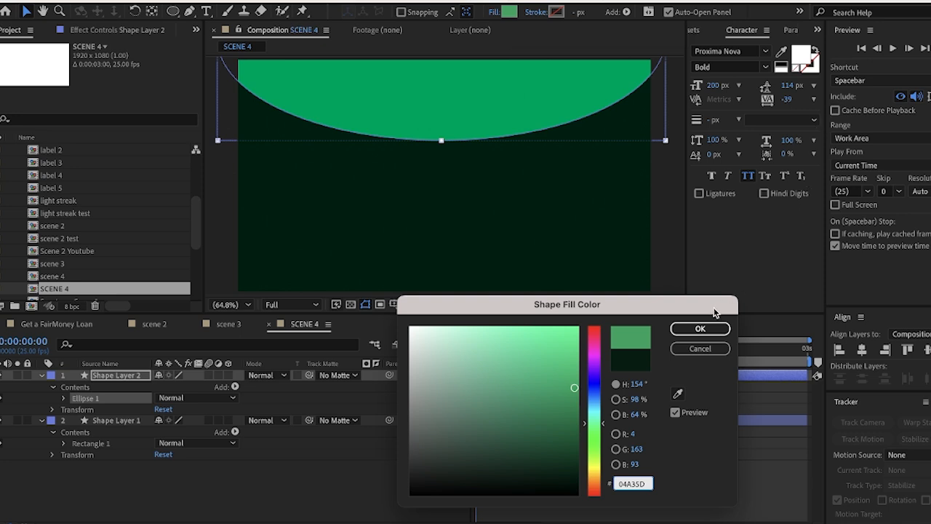
{"action": "left_click", "coordinate": [700, 329]}
{"action": "left_click_drag", "start_coordinate": [489, 109], "coordinate": [488, 112]}
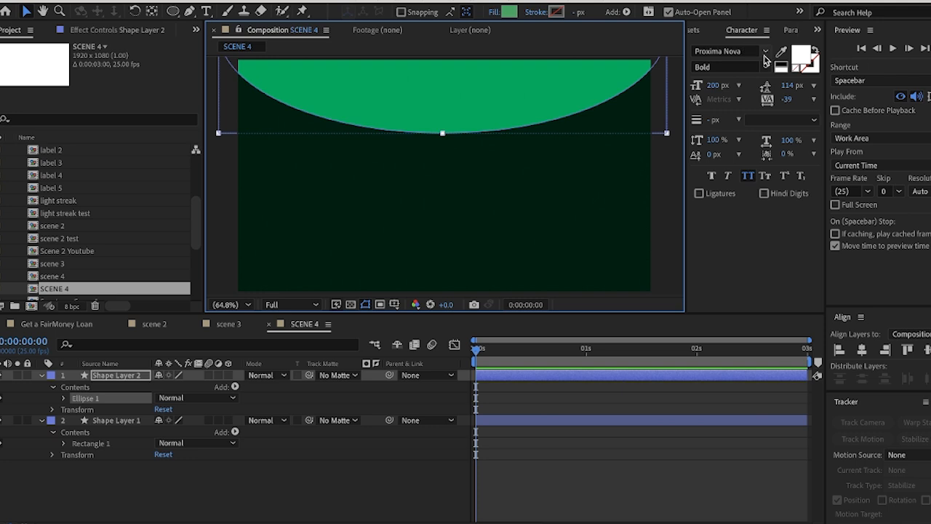
Search the effects for "fast", apply Fast Box Blur to the ellipse layer and set its Blur Radius to 103
{"action": "left_click", "coordinate": [700, 29]}
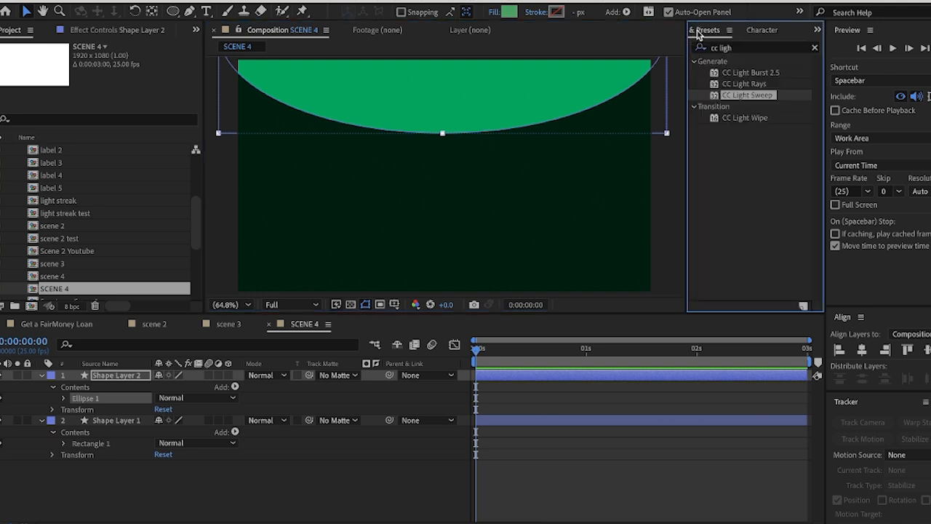
{"action": "left_click", "coordinate": [805, 48]}
{"action": "left_click", "coordinate": [755, 47]}
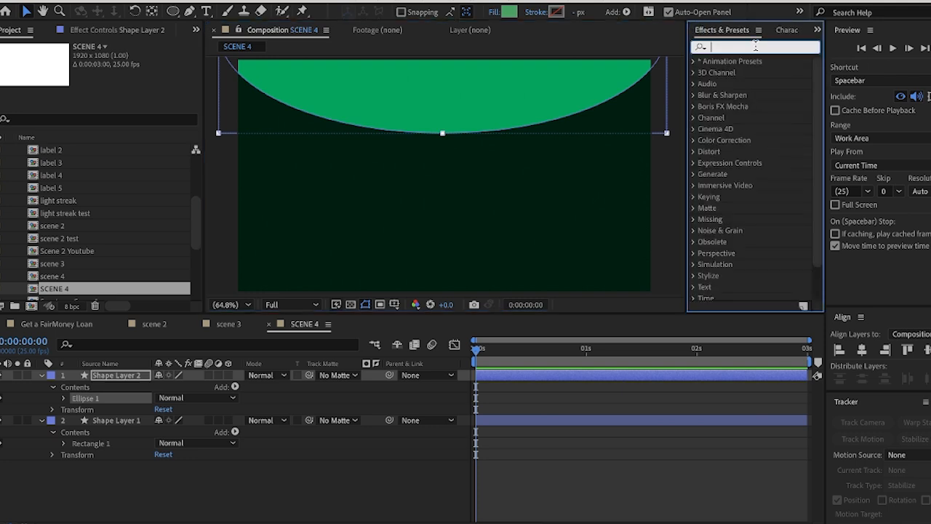
{"action": "type", "text": "fast"}
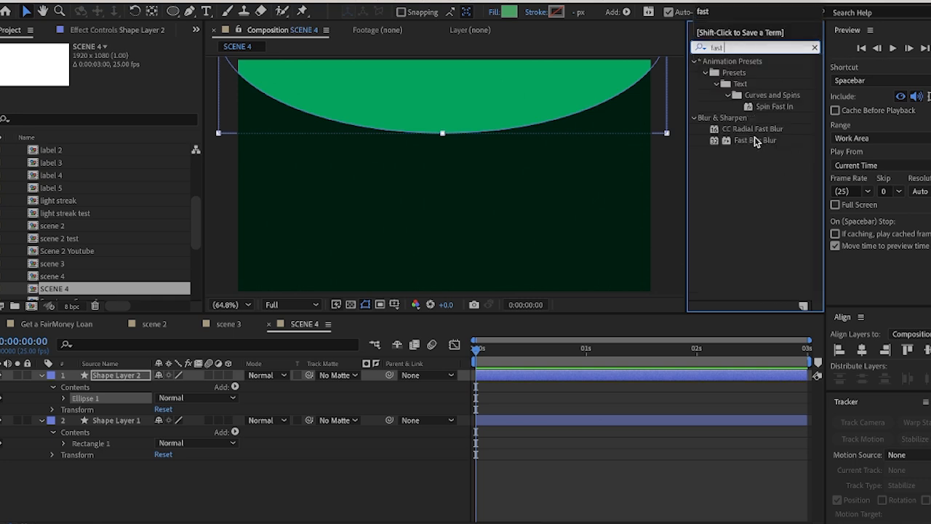
{"action": "left_click_drag", "start_coordinate": [754, 140], "coordinate": [524, 383]}
{"action": "left_click_drag", "start_coordinate": [112, 69], "coordinate": [177, 65]}
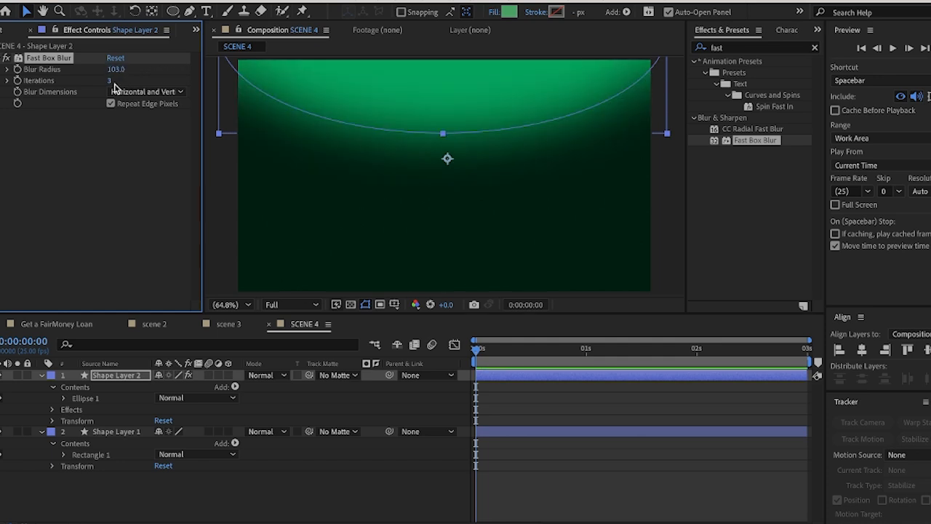
Set the ellipse layer's Fast Box Blur to a Blur Radius of 92 and 5 Iterations
{"action": "mouse_move", "coordinate": [109, 81]}
{"action": "left_mouse_down"}
{"action": "mouse_move", "coordinate": [117, 83]}
{"action": "mouse_move", "coordinate": [109, 69]}
{"action": "left_mouse_up"}
{"action": "left_click", "coordinate": [656, 210]}
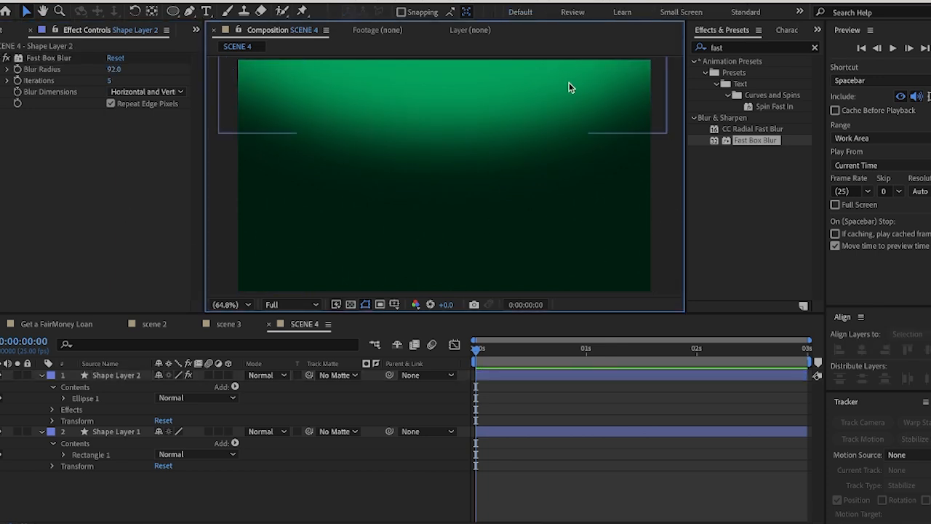
Duplicate the blurred ellipse layer, move the copy partly below the frame's lower edge, and raise the original slightly
{"action": "left_click", "coordinate": [559, 125]}
{"action": "key", "text": "ctrl+d"}
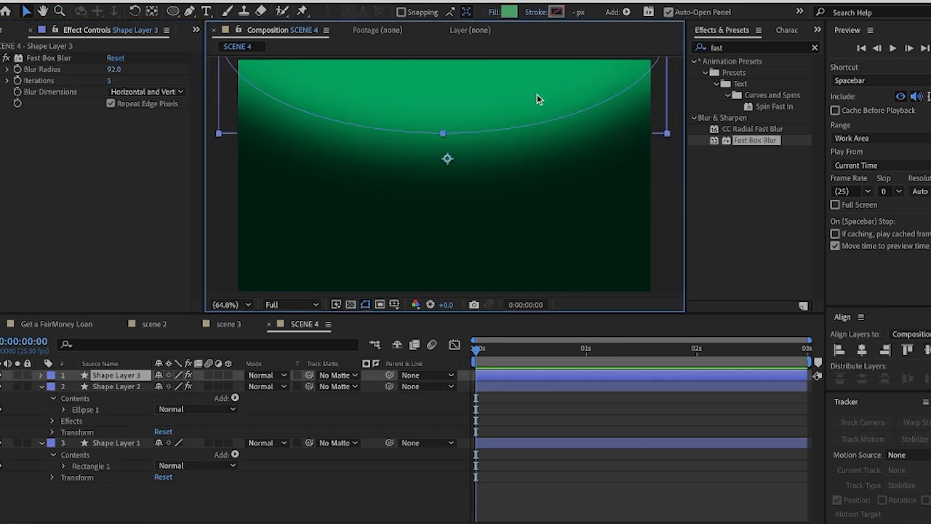
{"action": "left_click_drag", "start_coordinate": [538, 95], "coordinate": [551, 394]}
{"action": "left_click_drag", "start_coordinate": [514, 276], "coordinate": [515, 285]}
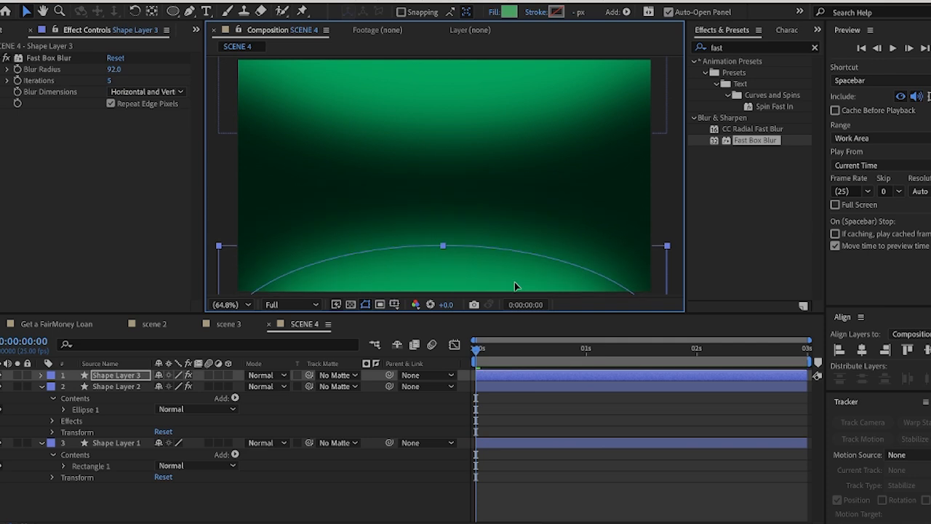
{"action": "left_click_drag", "start_coordinate": [493, 118], "coordinate": [489, 97]}
Copy the light streak layer from scene 3 into SCENE 4 and bring it to the top of the layer stack
{"action": "left_click", "coordinate": [81, 325]}
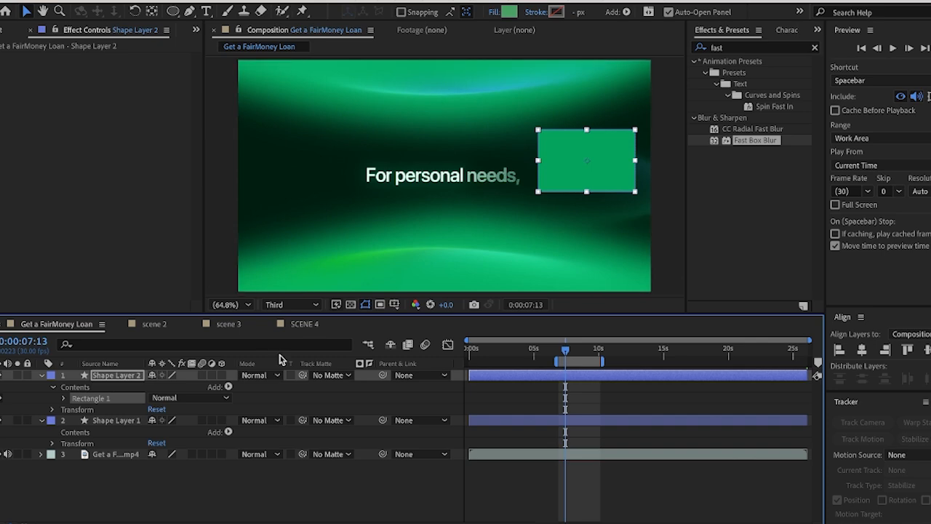
{"action": "left_click", "coordinate": [227, 324]}
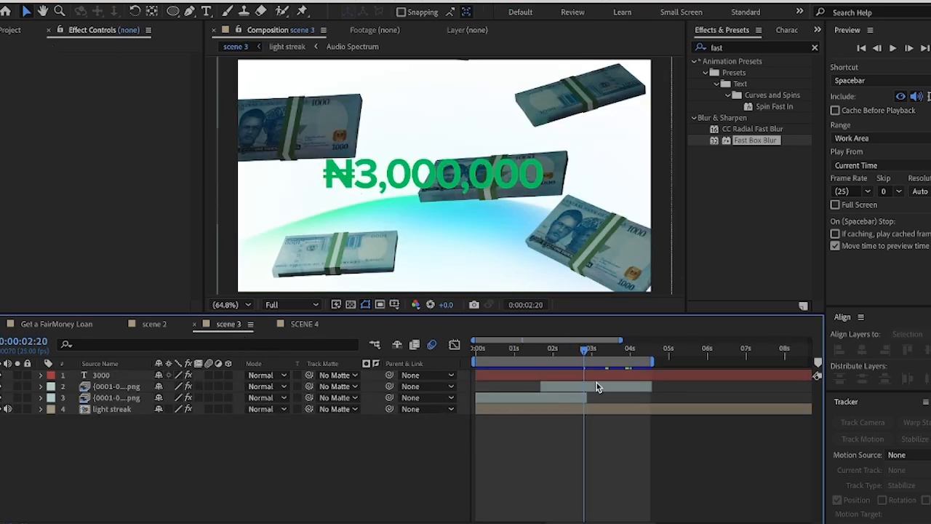
{"action": "left_click_drag", "start_coordinate": [586, 352], "coordinate": [499, 355]}
{"action": "left_click", "coordinate": [113, 409]}
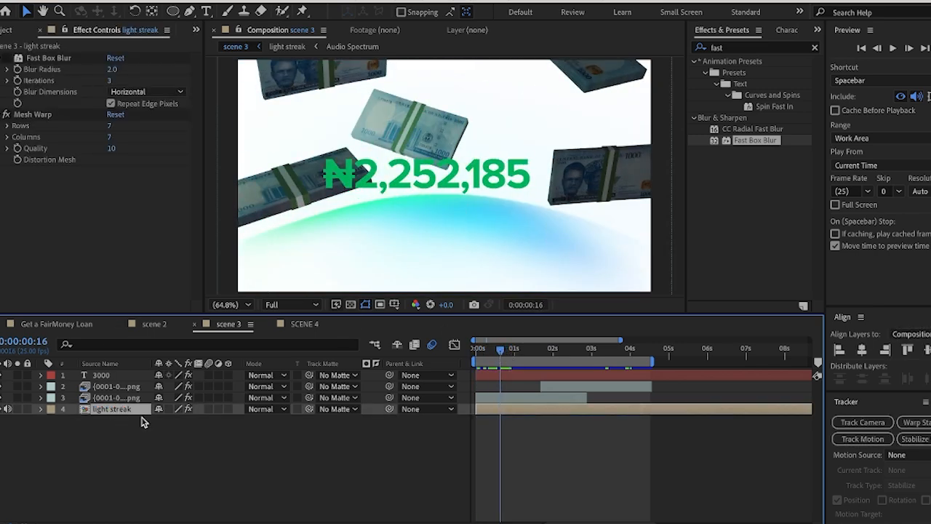
{"action": "left_click", "coordinate": [314, 328]}
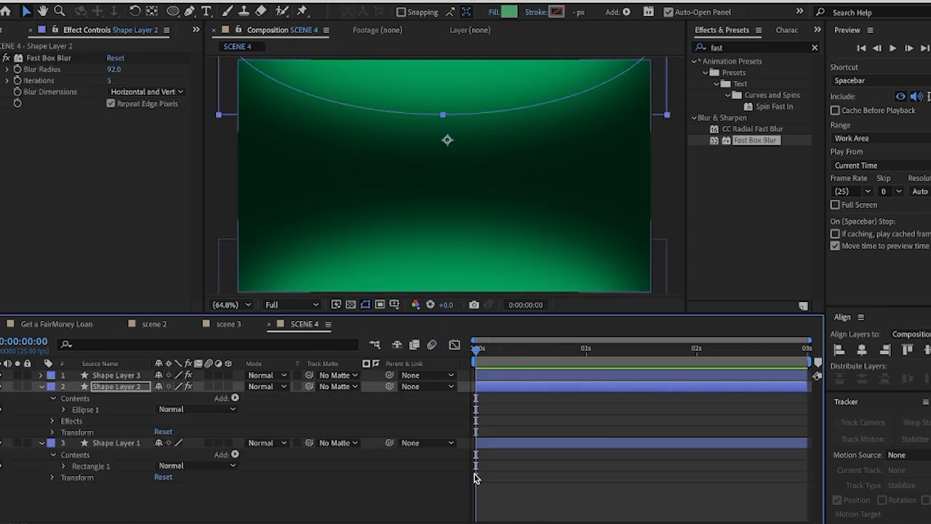
{"action": "key", "text": "ctrl+v"}
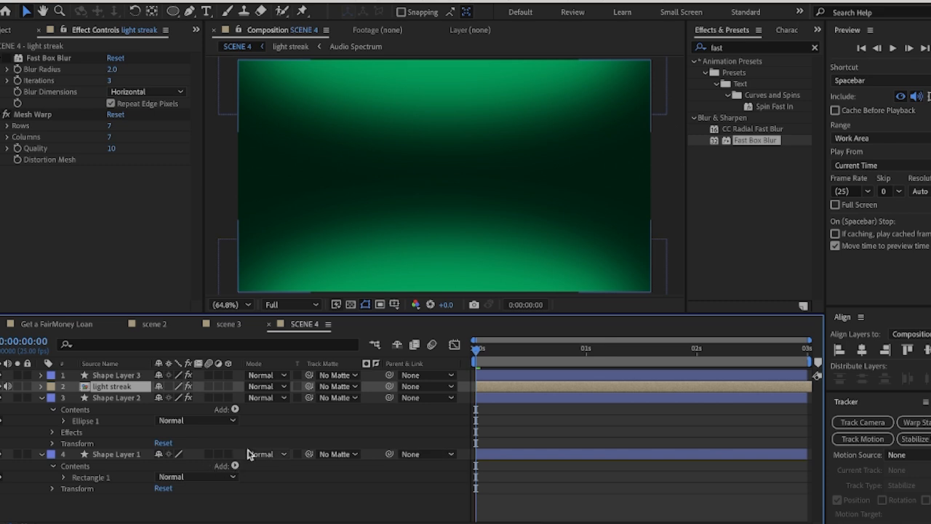
{"action": "key", "text": "ctrl+]"}
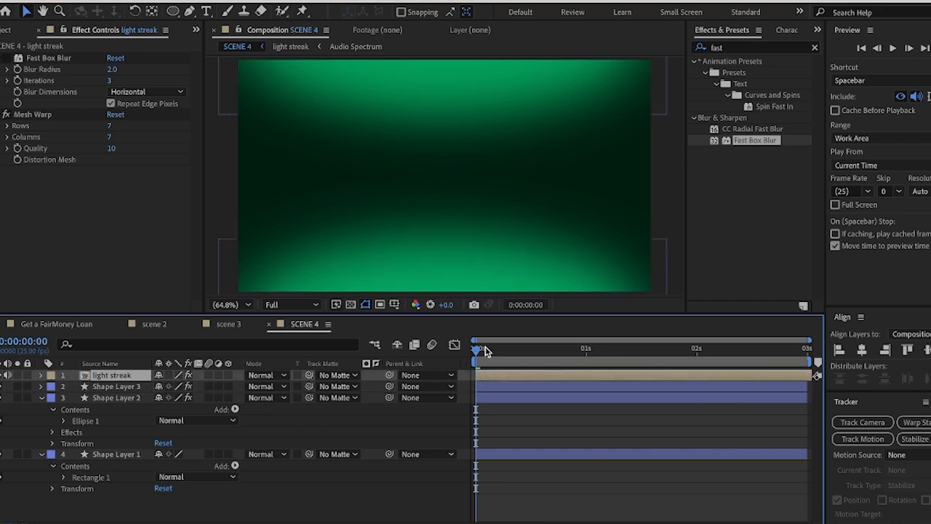
Reveal the light streak's keyframes and lower it at 0:00:00:12 to Position 906.2, 1581.7, near the frame's lower edge
{"action": "mouse_move", "coordinate": [484, 348]}
{"action": "left_mouse_down"}
{"action": "mouse_move", "coordinate": [570, 356]}
{"action": "mouse_move", "coordinate": [529, 355]}
{"action": "left_mouse_up"}
{"action": "key", "text": "u"}
{"action": "left_click_drag", "start_coordinate": [468, 220], "coordinate": [469, 269]}
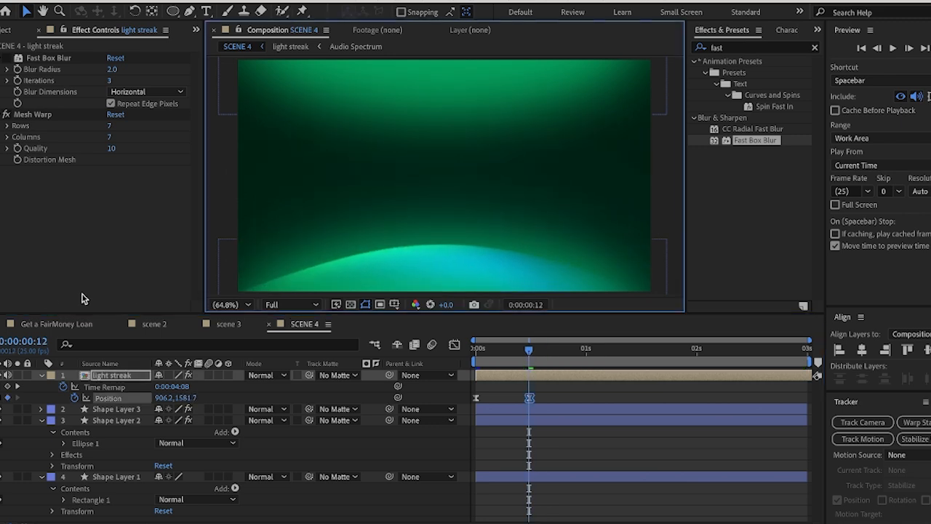
Compare the light streak's movement in SCENE 4 with the glowing curves in the Get a FairMoney Loan composition
{"action": "left_click", "coordinate": [52, 323]}
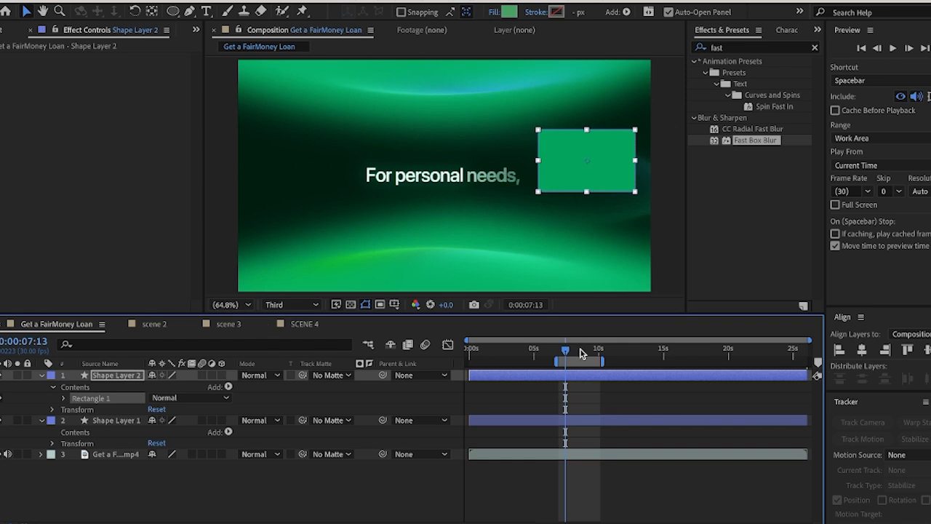
{"action": "left_click", "coordinate": [581, 352]}
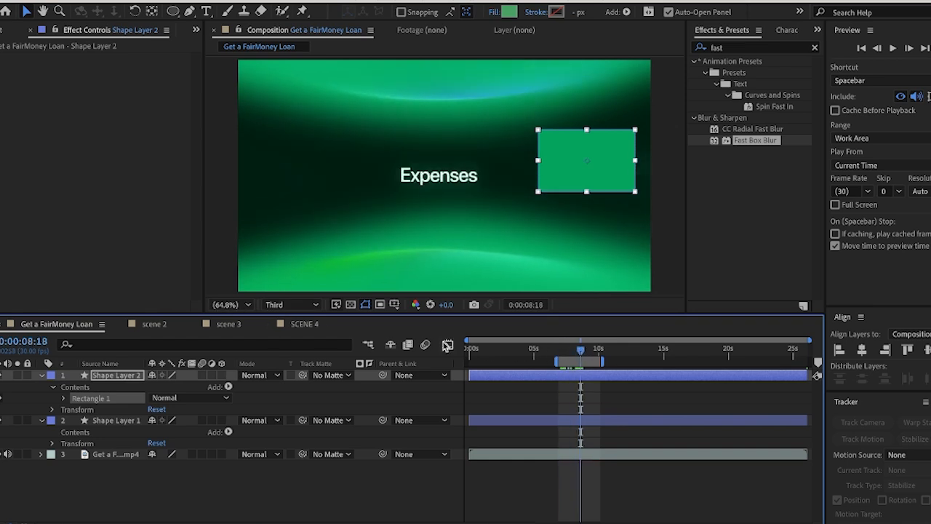
{"action": "left_click", "coordinate": [305, 323]}
{"action": "left_click", "coordinate": [497, 352]}
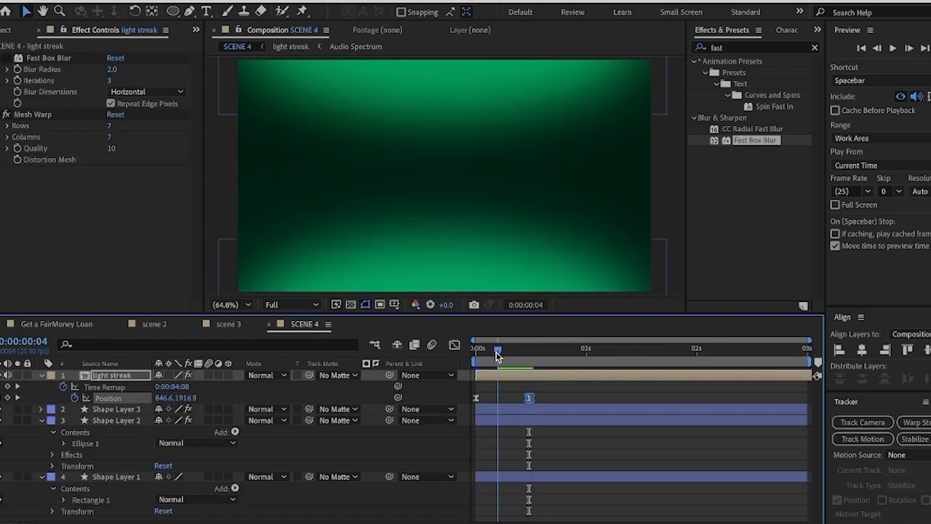
{"action": "left_click_drag", "start_coordinate": [497, 355], "coordinate": [528, 365]}
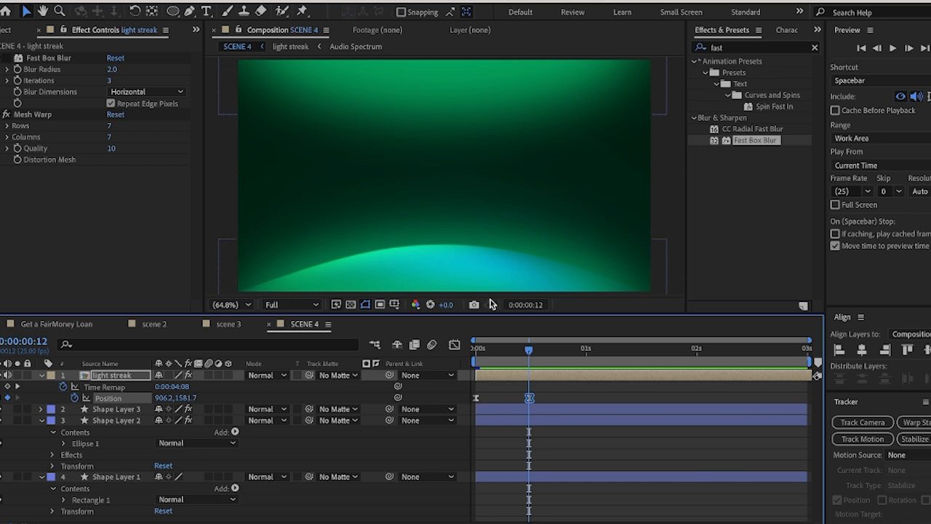
{"action": "left_click_drag", "start_coordinate": [536, 350], "coordinate": [582, 356]}
{"action": "left_click", "coordinate": [57, 323]}
{"action": "left_click", "coordinate": [296, 324]}
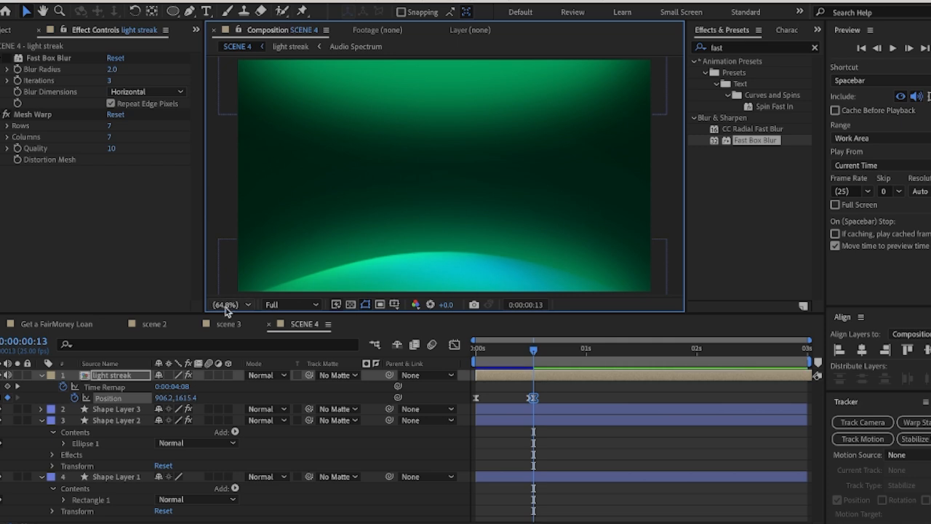
{"action": "left_click", "coordinate": [530, 348]}
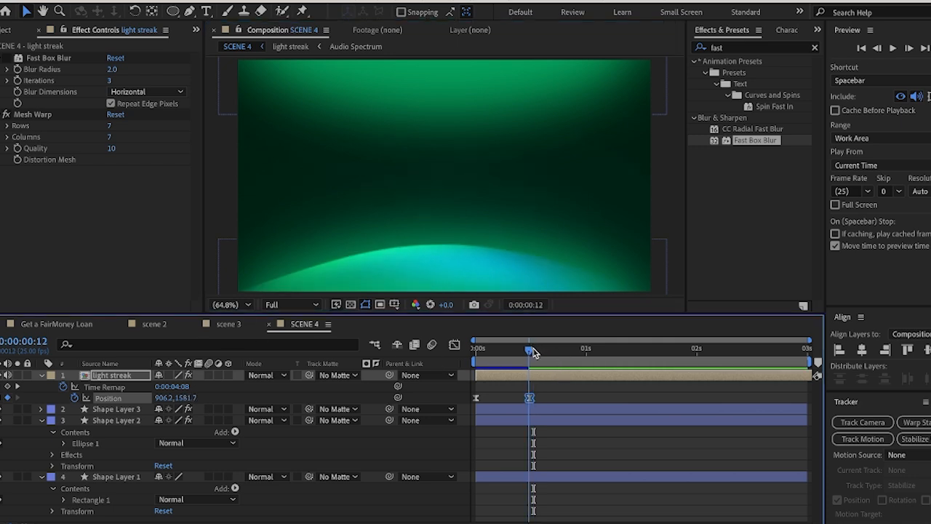
Set the light streak layer's Opacity to 52%
{"action": "key", "text": "t"}
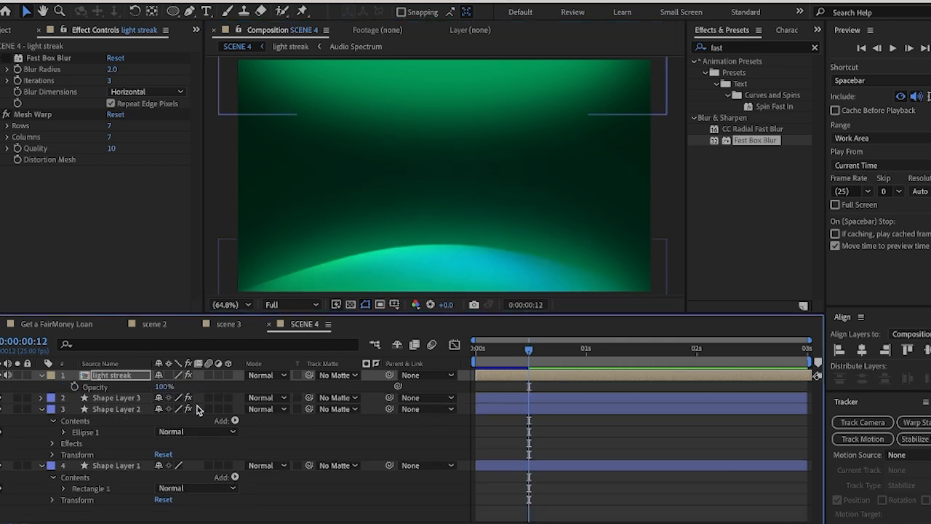
{"action": "left_click_drag", "start_coordinate": [162, 386], "coordinate": [120, 386]}
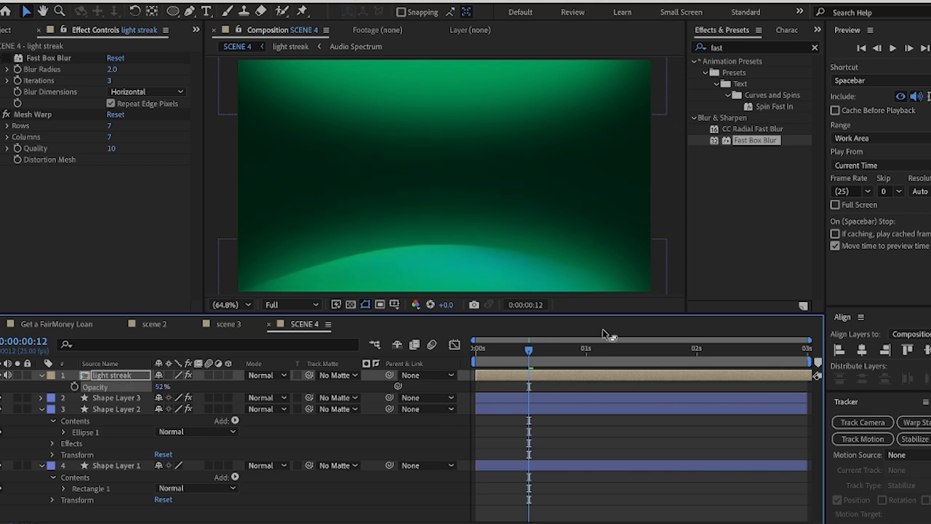
{"action": "mouse_move", "coordinate": [530, 350]}
{"action": "left_mouse_down"}
{"action": "mouse_move", "coordinate": [484, 351]}
{"action": "mouse_move", "coordinate": [528, 356]}
{"action": "left_mouse_up"}
Separate the light streak layer's Position into X and Y dimensions
{"action": "key", "text": "p"}
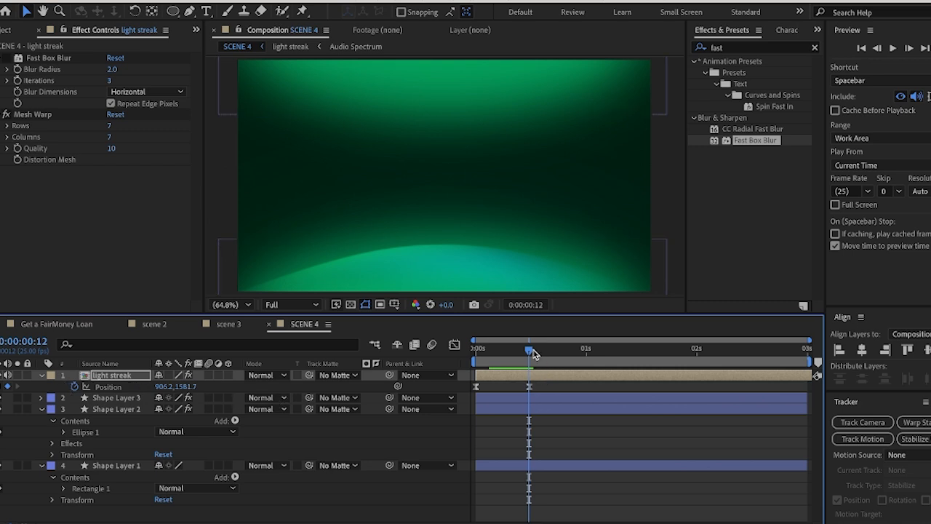
{"action": "left_click", "coordinate": [105, 387]}
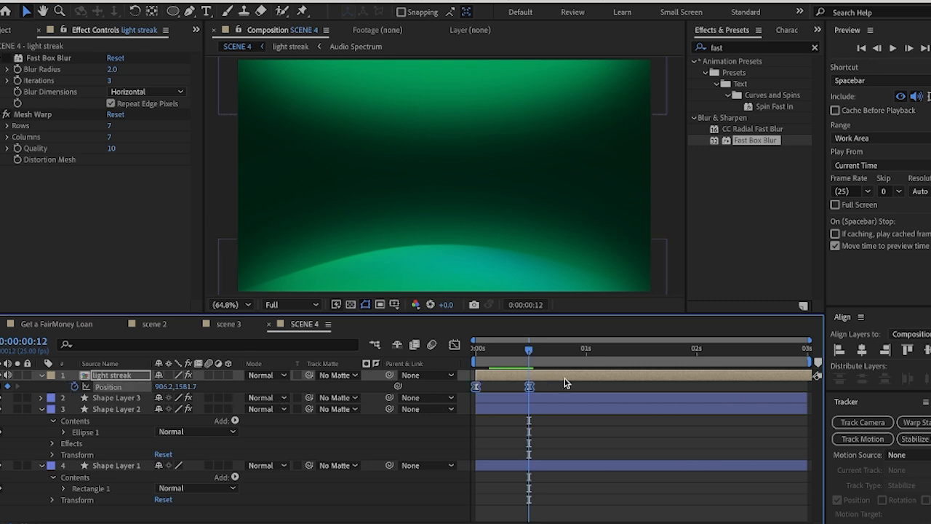
{"action": "right_click", "coordinate": [121, 389]}
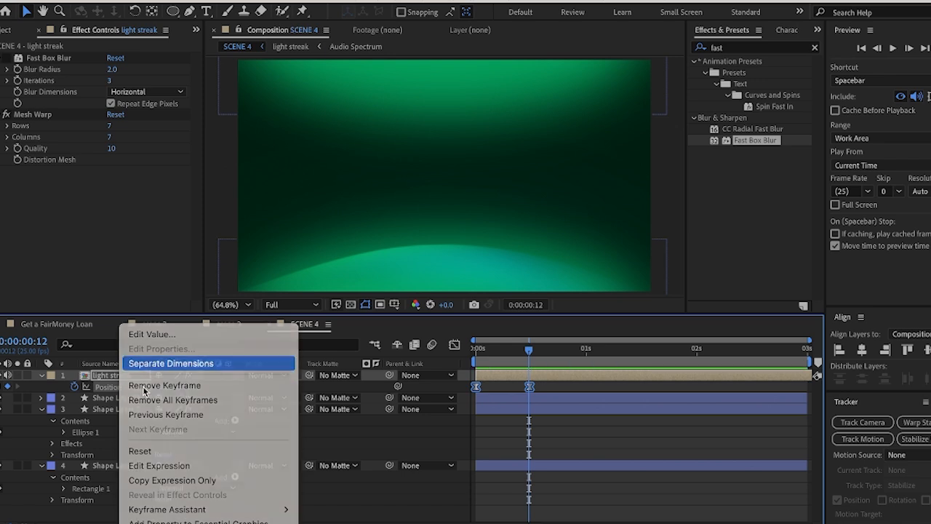
{"action": "left_click", "coordinate": [152, 366]}
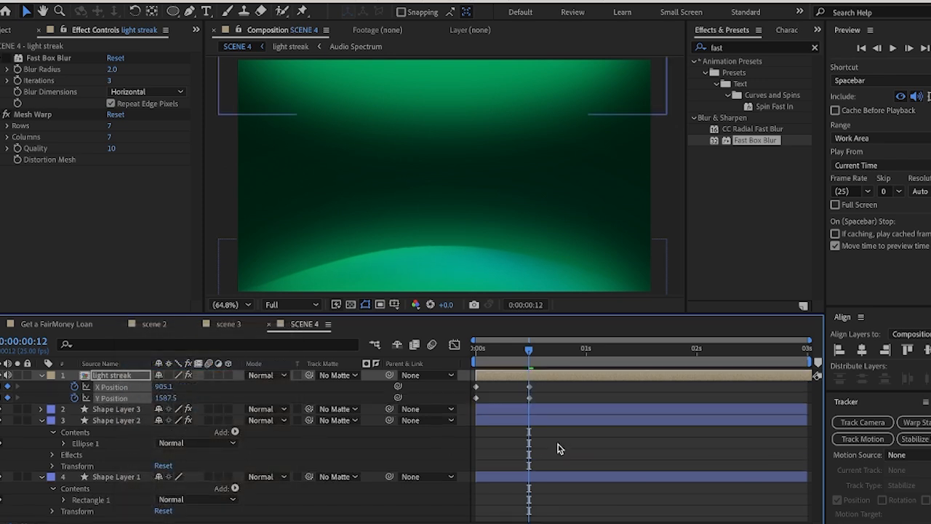
{"action": "left_click", "coordinate": [498, 432]}
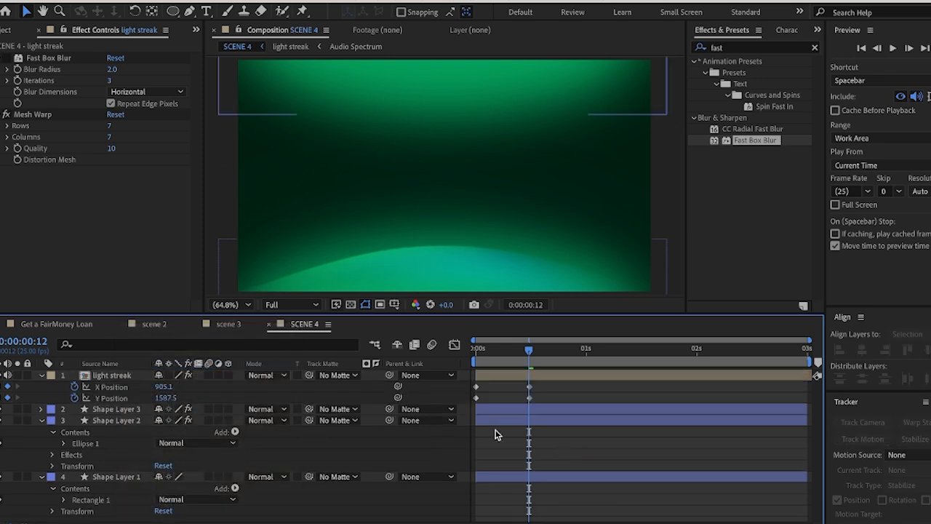
Add the expression wiggle(1,100) to the light streak's Y Position and preview the motion
{"action": "left_click", "coordinate": [74, 398], "text": "alt"}
{"action": "type", "text": "wigg"}
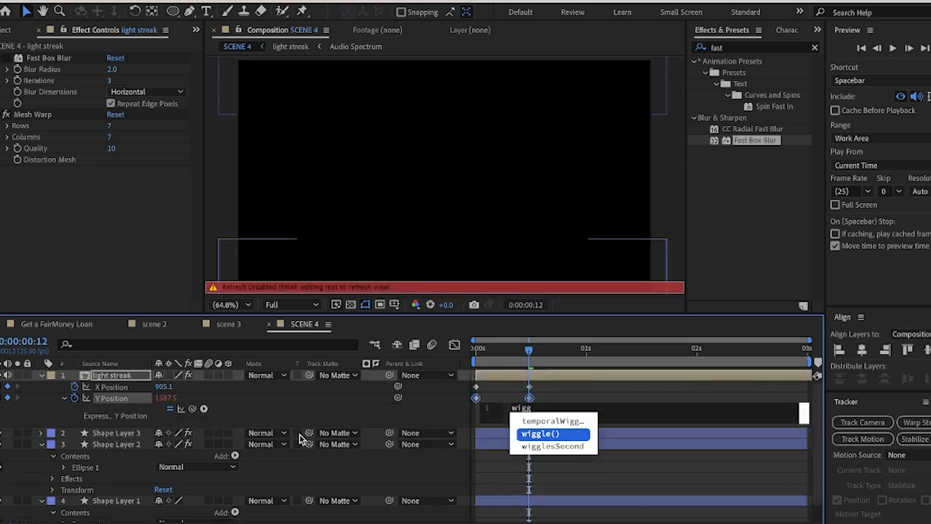
{"action": "key", "text": "Return"}
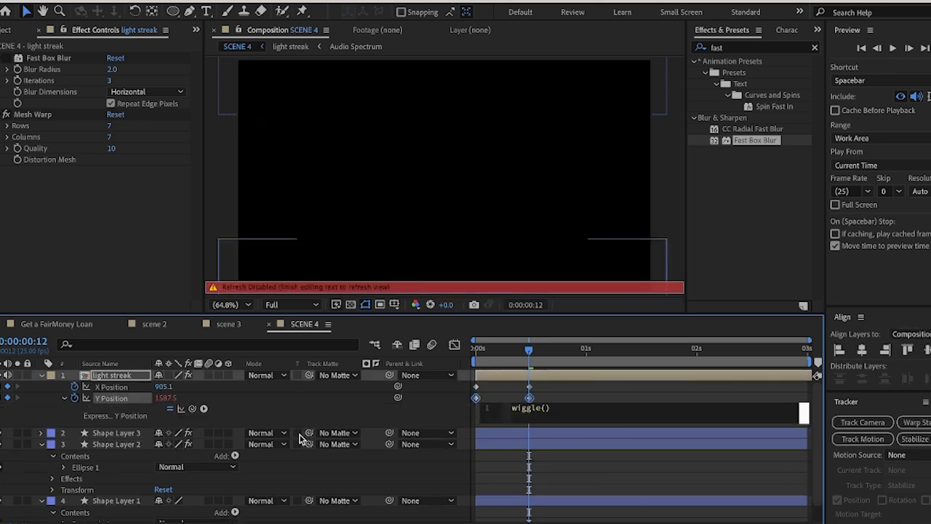
{"action": "left_click", "coordinate": [559, 354]}
{"action": "left_click_drag", "start_coordinate": [562, 352], "coordinate": [489, 355]}
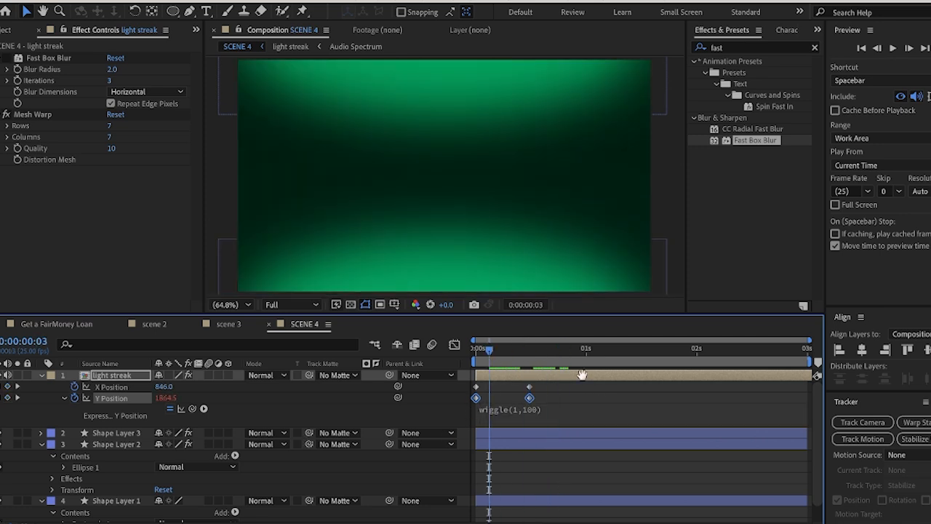
{"action": "key", "text": "space"}
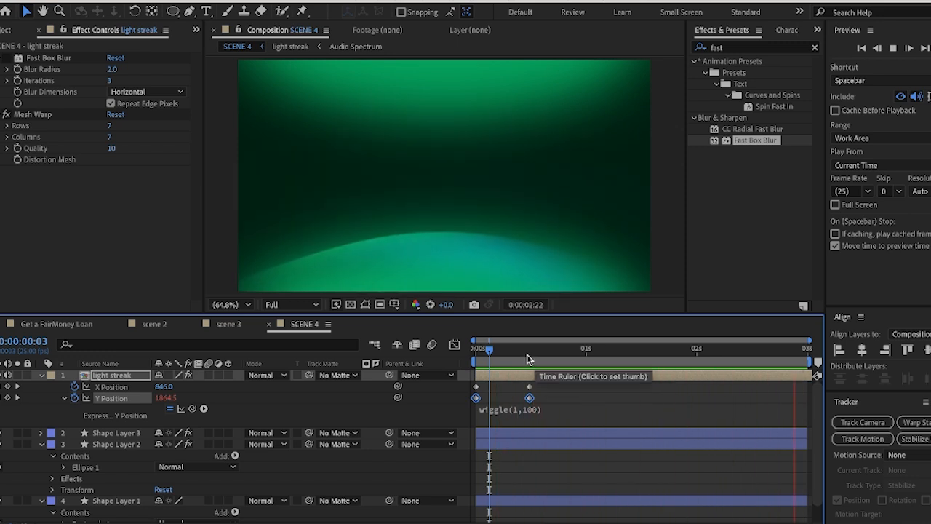
{"action": "left_click", "coordinate": [477, 354]}
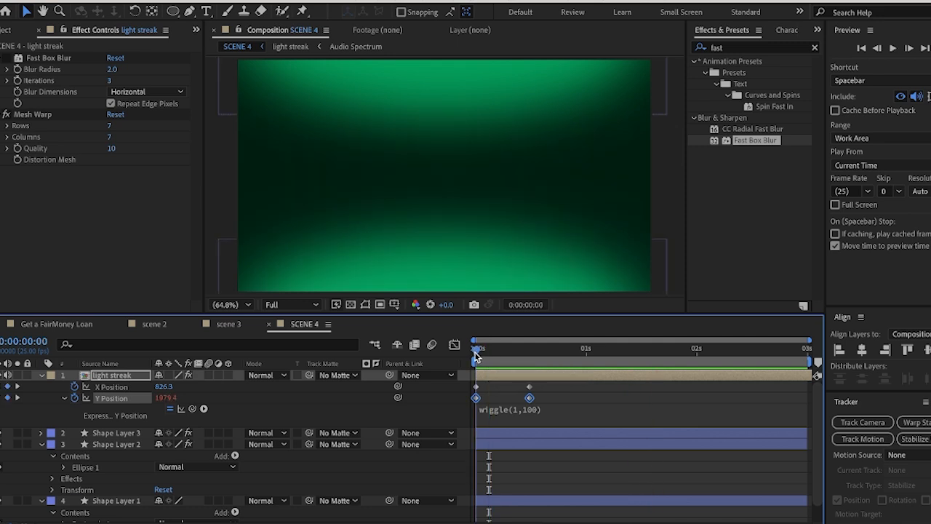
Apply Easy Ease to all the light streak's X and Y Position keyframes and preview the animation
{"action": "left_click", "coordinate": [555, 390]}
{"action": "left_click_drag", "start_coordinate": [555, 389], "coordinate": [493, 402]}
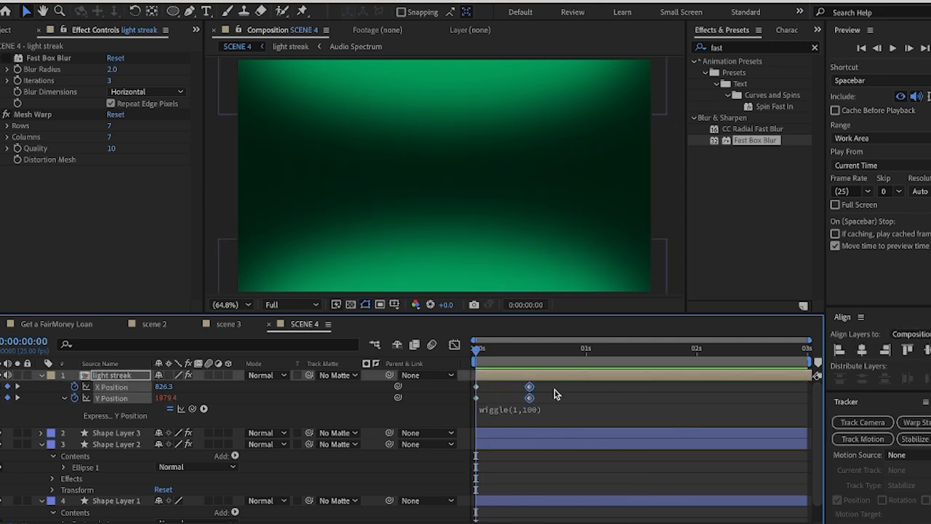
{"action": "left_click", "coordinate": [560, 385]}
{"action": "left_click_drag", "start_coordinate": [560, 393], "coordinate": [479, 409]}
{"action": "right_click", "coordinate": [478, 402]}
{"action": "mouse_move", "coordinate": [539, 519]}
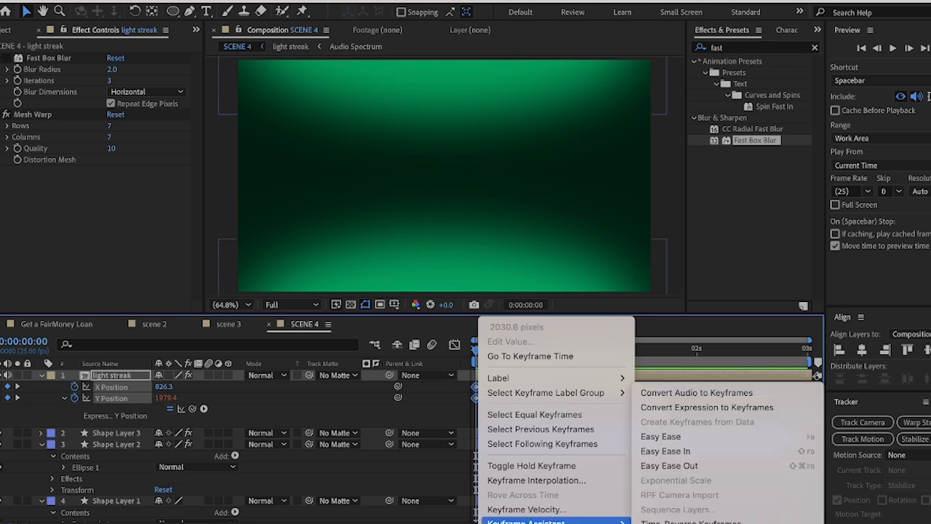
{"action": "left_click", "coordinate": [631, 436]}
{"action": "key", "text": "space"}
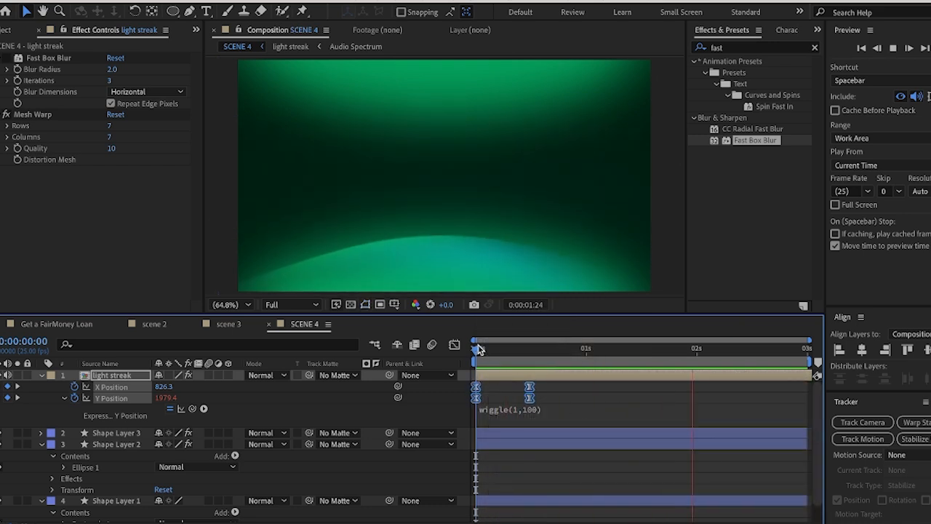
In the Y Position speed graph, lengthen the ease into the 0:00:00:12 keyframe so the light streak starts fast and slows gradually
{"action": "left_click_drag", "start_coordinate": [482, 351], "coordinate": [529, 360]}
{"action": "left_click", "coordinate": [538, 409]}
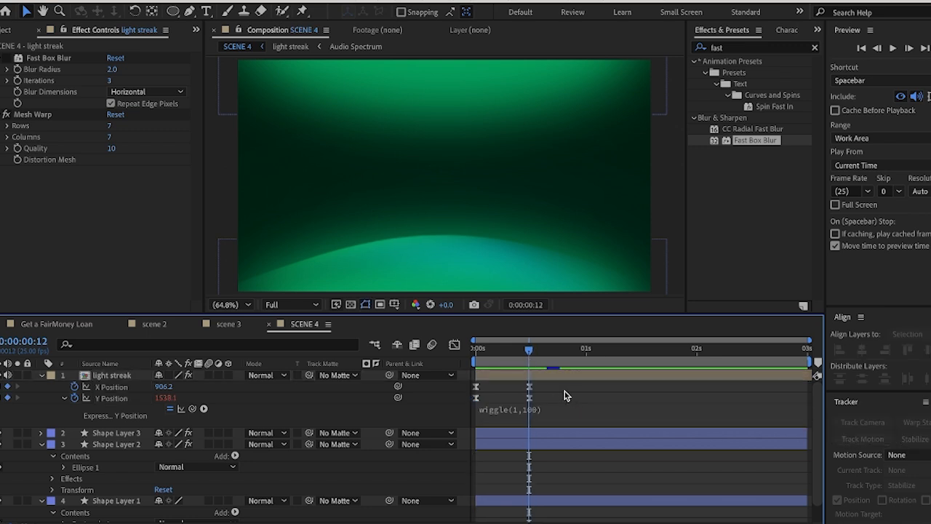
{"action": "left_click", "coordinate": [565, 399]}
{"action": "left_click", "coordinate": [453, 344]}
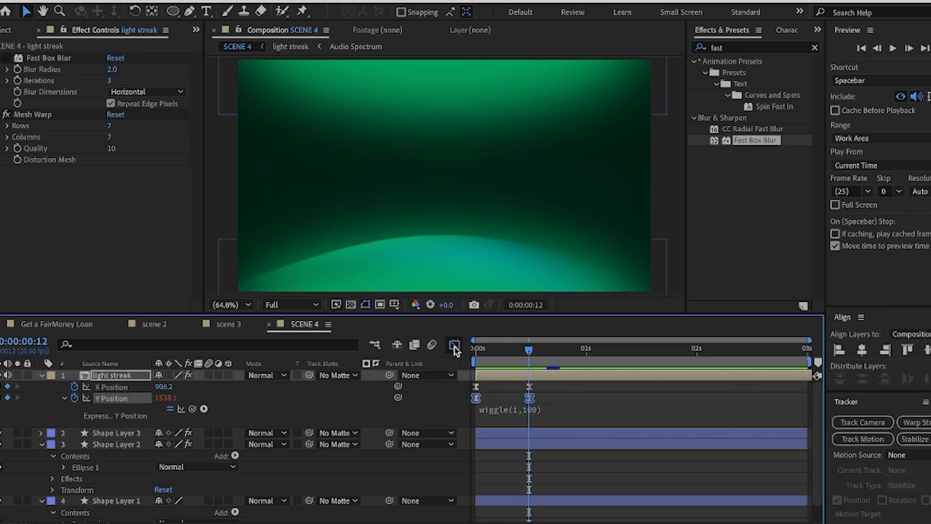
{"action": "left_click", "coordinate": [523, 386]}
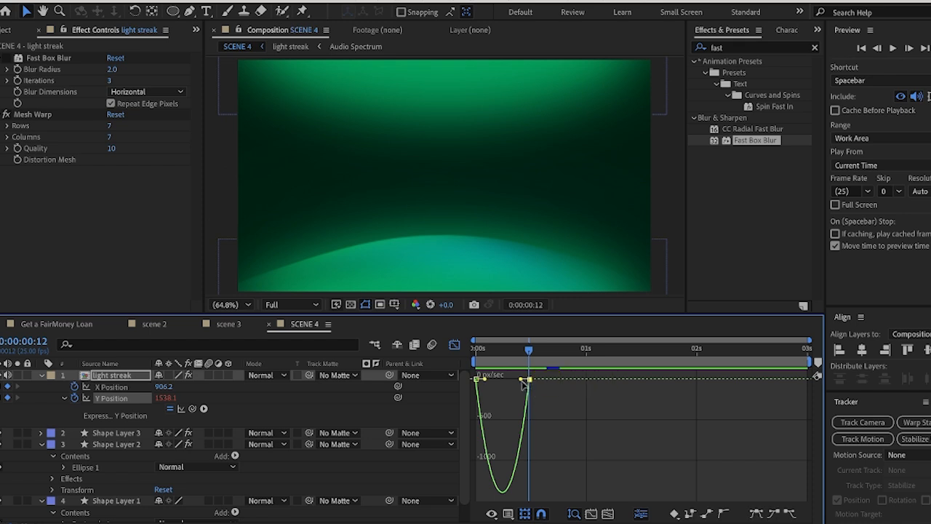
{"action": "mouse_move", "coordinate": [520, 379]}
{"action": "left_mouse_down"}
{"action": "mouse_move", "coordinate": [493, 379]}
{"action": "mouse_move", "coordinate": [502, 379]}
{"action": "left_mouse_up"}
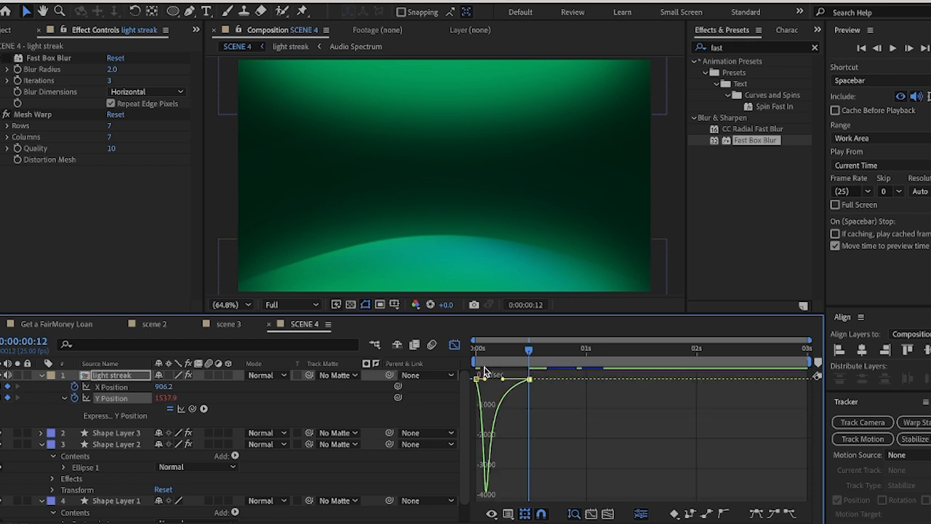
Preview the light streak's eased motion from the start of SCENE 4
{"action": "left_click", "coordinate": [453, 344]}
{"action": "left_click_drag", "start_coordinate": [528, 351], "coordinate": [476, 351]}
{"action": "key", "text": "space"}
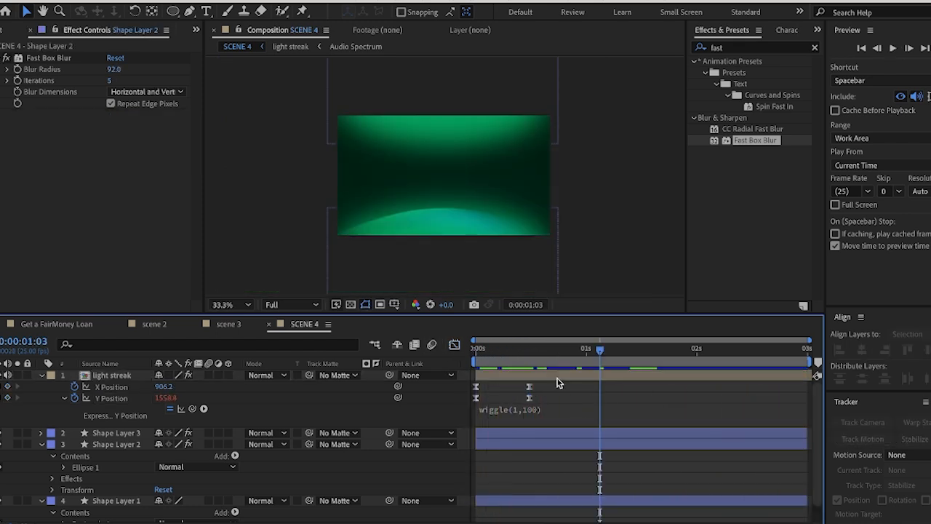
Duplicate the light streak layer and delete the duplicate's X and Y Position keyframes
{"action": "left_click", "coordinate": [558, 378]}
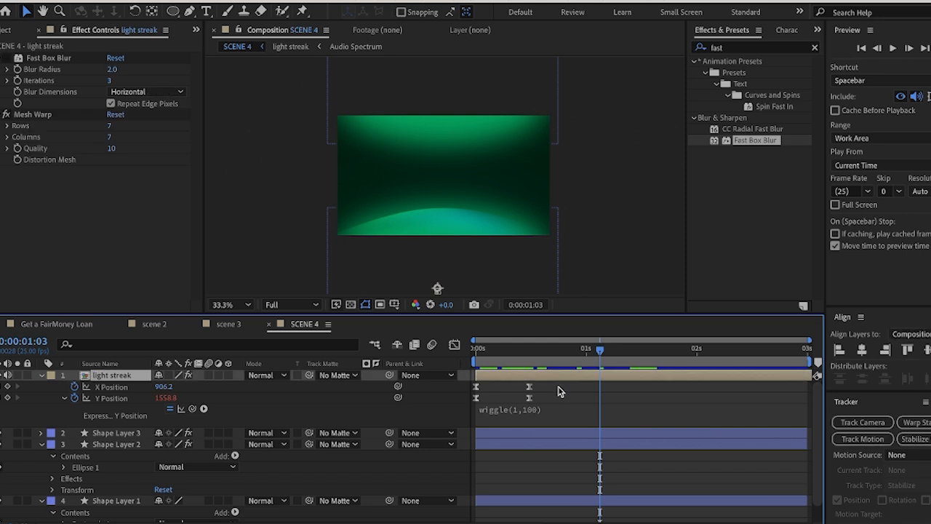
{"action": "key", "text": "ctrl+d"}
{"action": "key", "text": "u"}
{"action": "left_click_drag", "start_coordinate": [578, 390], "coordinate": [472, 416]}
{"action": "key", "text": "Delete"}
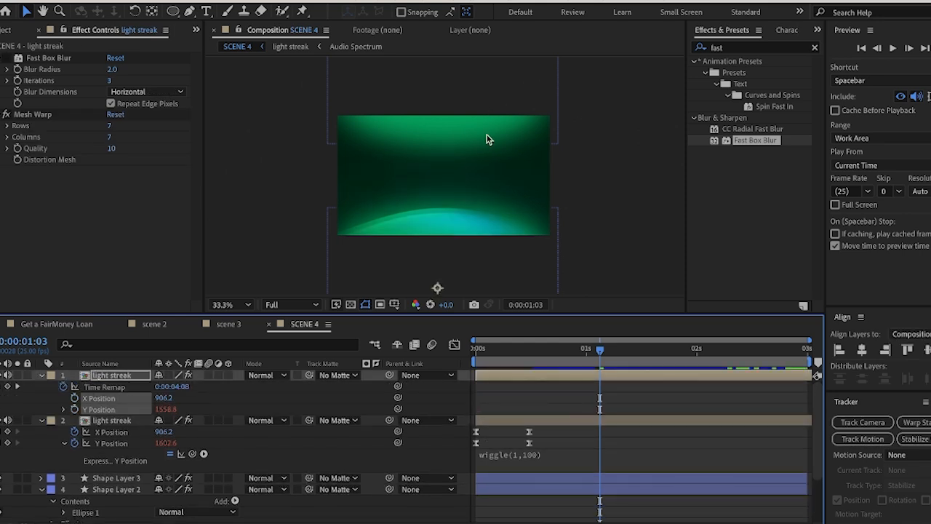
Move the duplicate light streak into the upper part of the frame, and undo the extra nudge made at 0:00:00:14
{"action": "left_click_drag", "start_coordinate": [452, 222], "coordinate": [470, 143]}
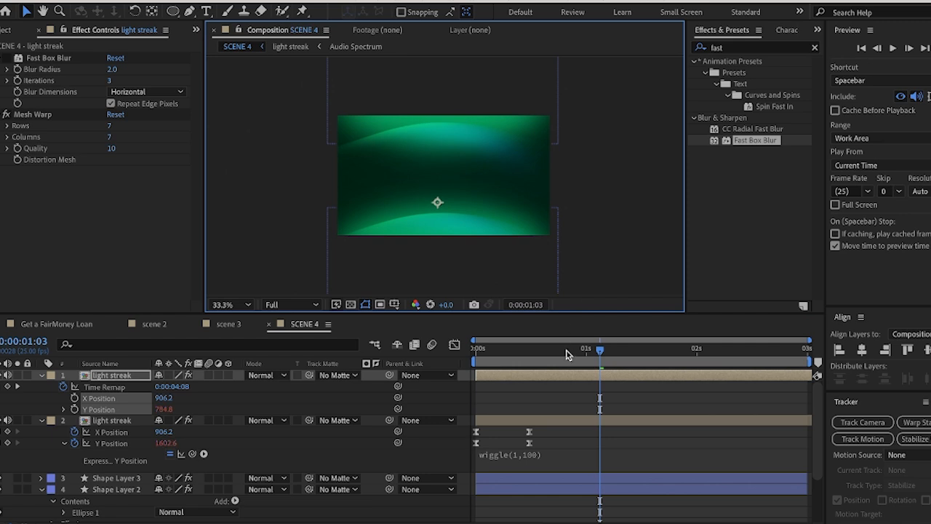
{"action": "left_click", "coordinate": [480, 522]}
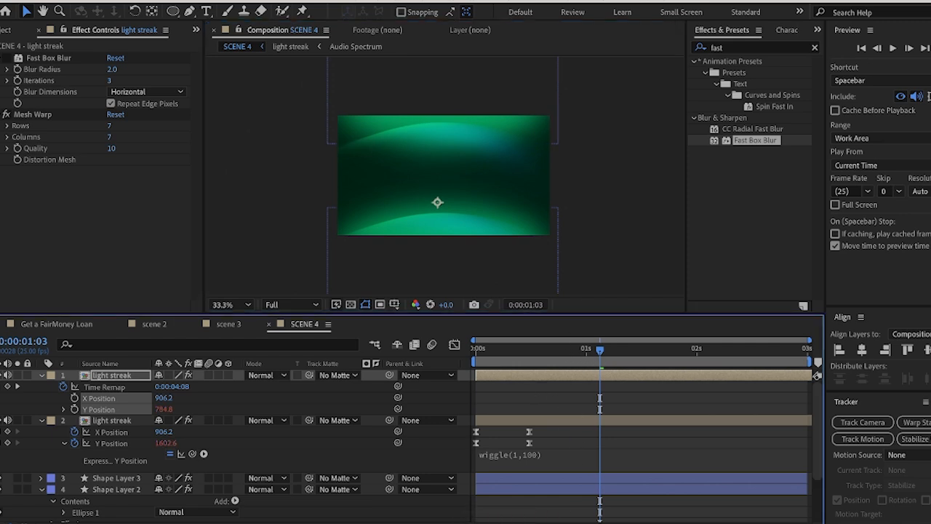
{"action": "left_click_drag", "start_coordinate": [593, 353], "coordinate": [537, 353]}
{"action": "left_click_drag", "start_coordinate": [461, 145], "coordinate": [483, 151]}
{"action": "key", "text": "ctrl+z"}
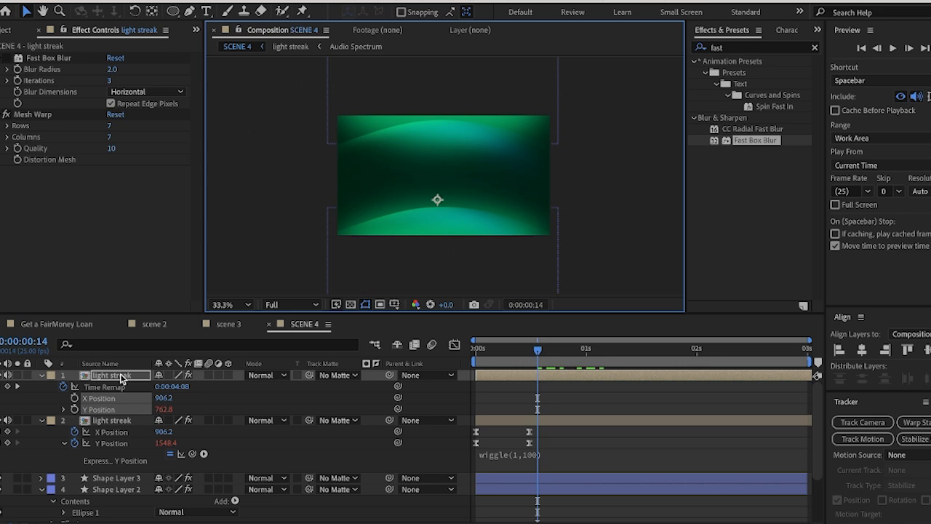
Flip the duplicate light streak with an unlinked vertical scale of -397.9% and move it up to curve down from the frame's top edge
{"action": "key", "text": "s"}
{"action": "left_click", "coordinate": [193, 388]}
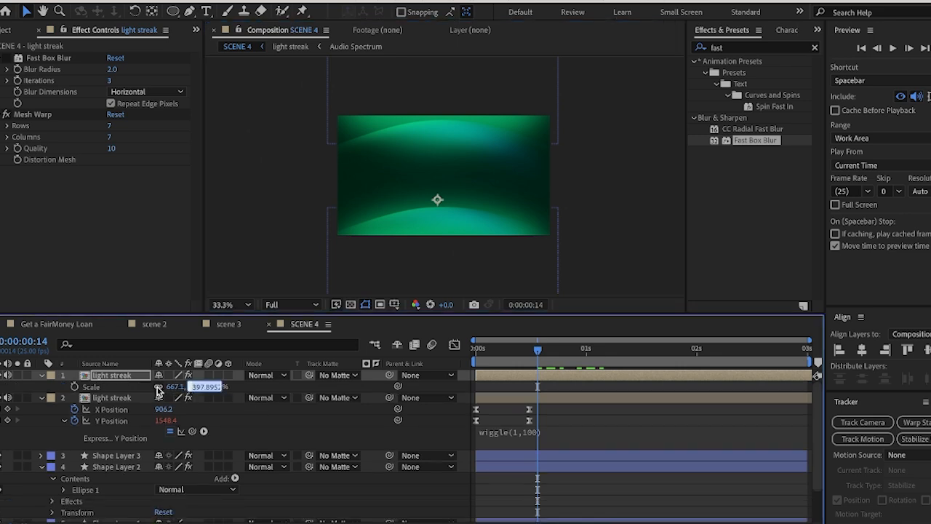
{"action": "left_click", "coordinate": [158, 389]}
{"action": "left_click", "coordinate": [192, 386]}
{"action": "key", "text": "Left"}
{"action": "type", "text": "-"}
{"action": "key", "text": "Return"}
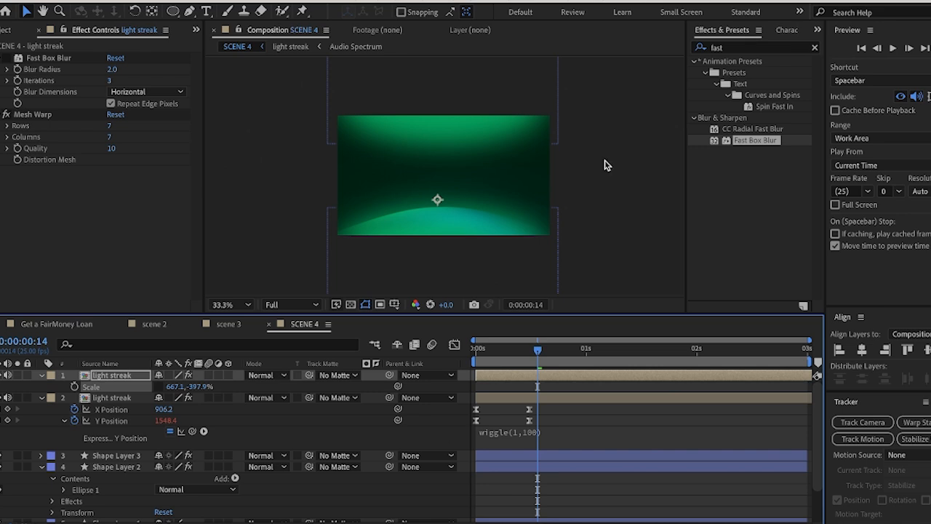
{"action": "mouse_move", "coordinate": [437, 205]}
{"action": "left_mouse_down"}
{"action": "mouse_move", "coordinate": [439, 89]}
{"action": "mouse_move", "coordinate": [457, 66]}
{"action": "left_mouse_up"}
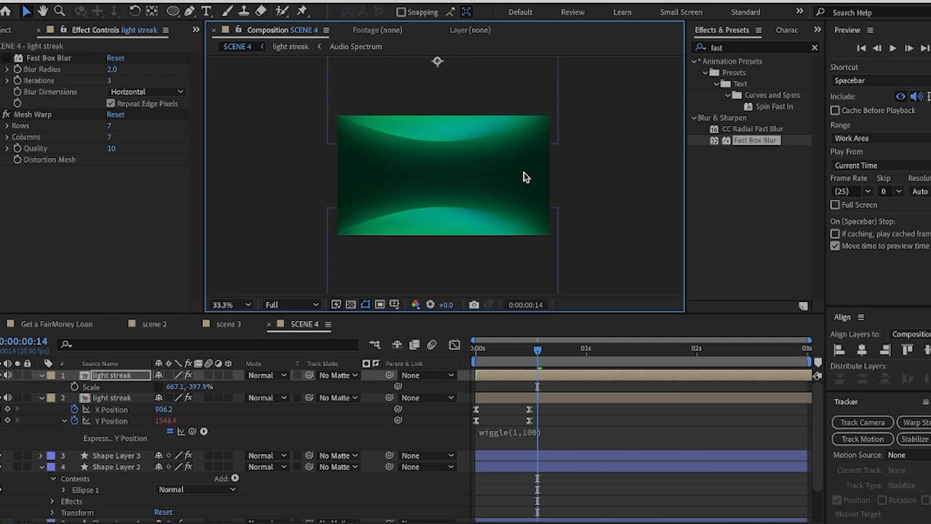
Add X and Y Position keyframes to the upper light streak at 0:00:00:00 and 0:00:00:12
{"action": "left_click_drag", "start_coordinate": [539, 349], "coordinate": [412, 394]}
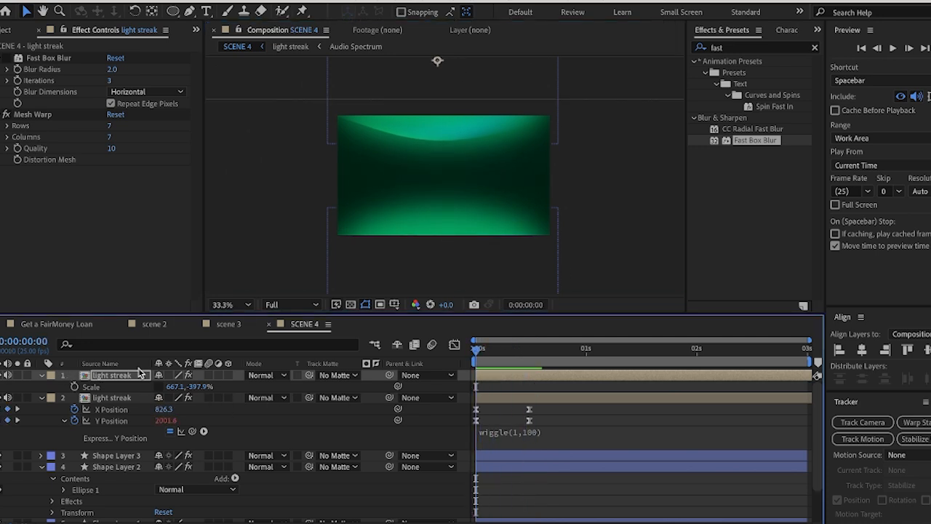
{"action": "key", "text": "p"}
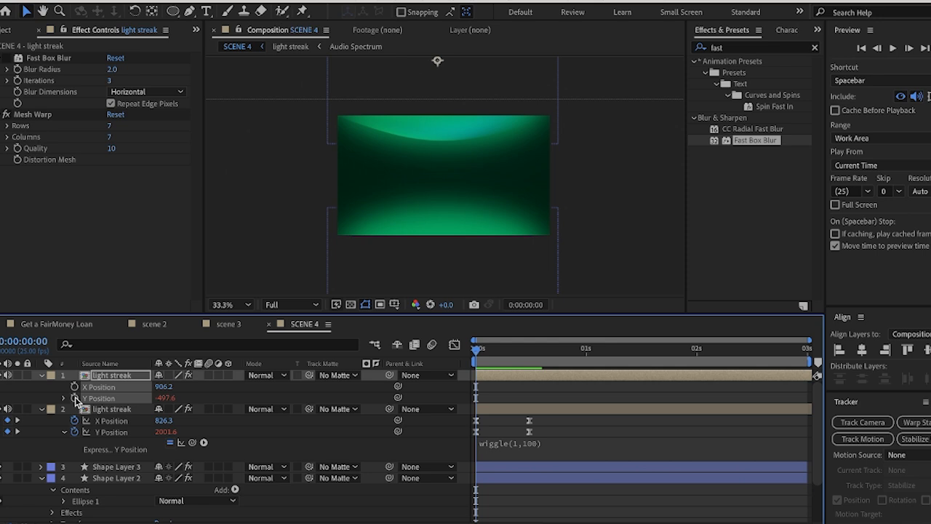
{"action": "left_click", "coordinate": [75, 399]}
{"action": "key", "text": "space"}
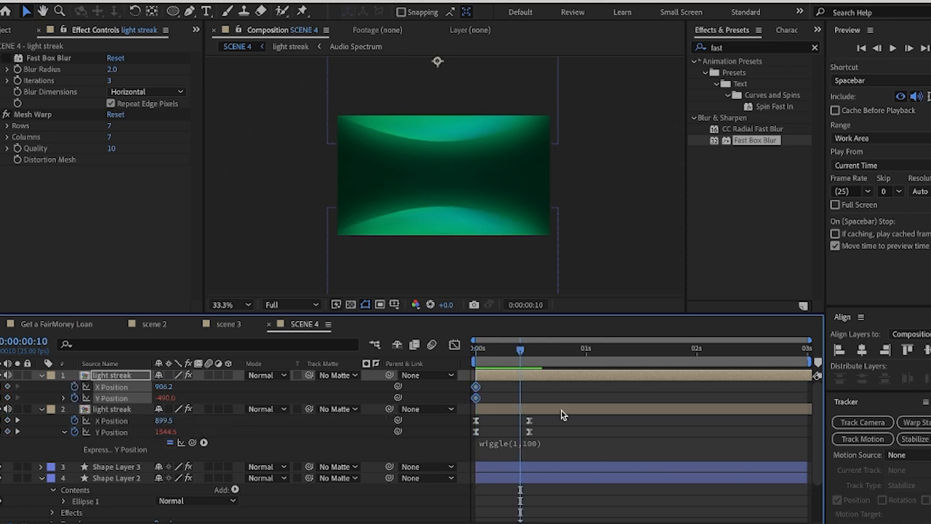
{"action": "left_click_drag", "start_coordinate": [521, 351], "coordinate": [529, 350]}
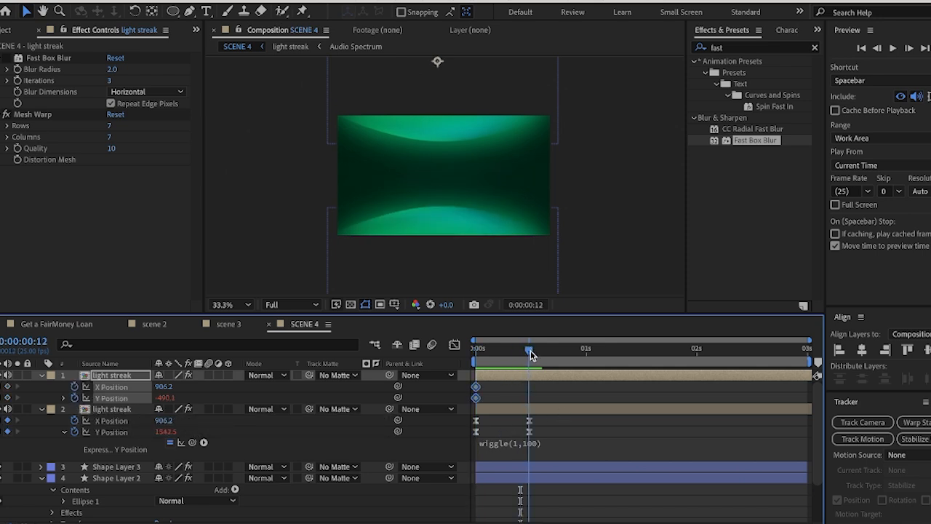
{"action": "left_click", "coordinate": [8, 387]}
{"action": "left_click_drag", "start_coordinate": [581, 222], "coordinate": [578, 241]}
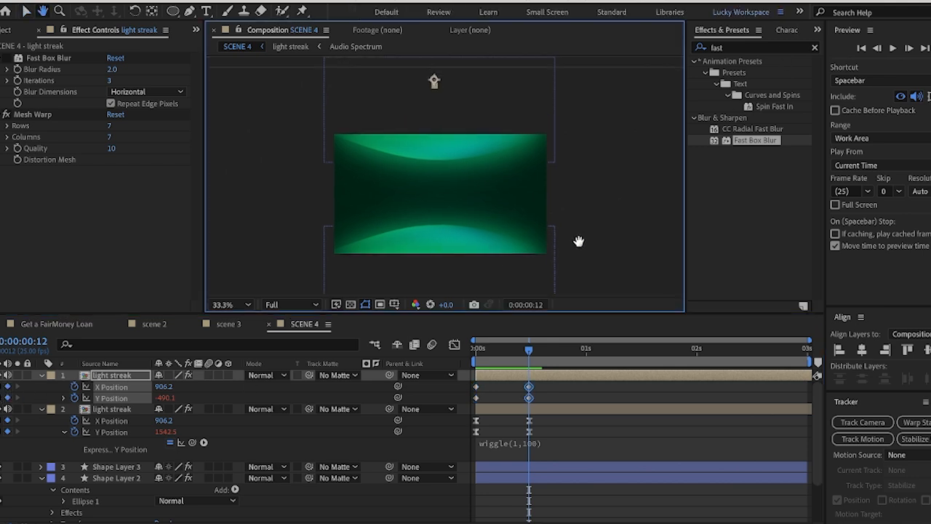
At 0:00:00:00, move the upper light streak above the frame to a Y Position of about -990, and preview its entrance
{"action": "left_click_drag", "start_coordinate": [528, 351], "coordinate": [476, 354]}
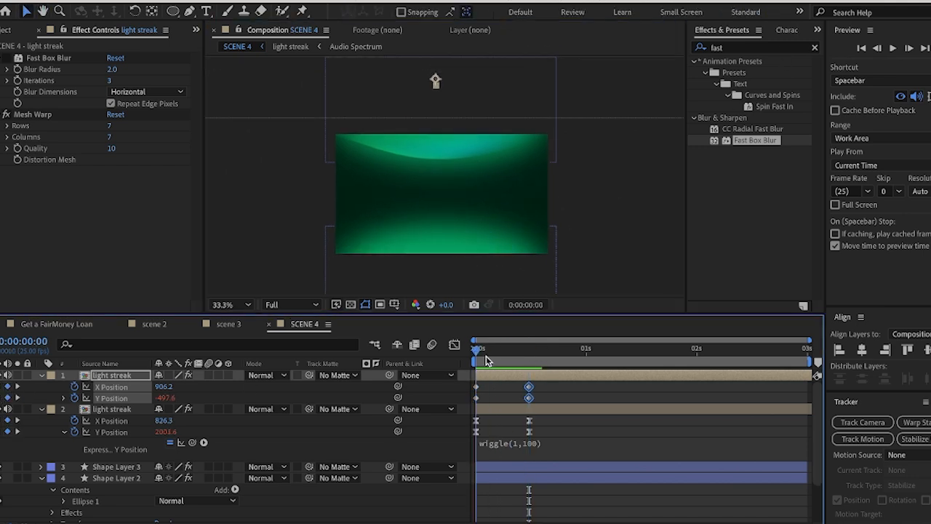
{"action": "left_click_drag", "start_coordinate": [435, 79], "coordinate": [443, 48]}
{"action": "left_click_drag", "start_coordinate": [451, 141], "coordinate": [460, 94]}
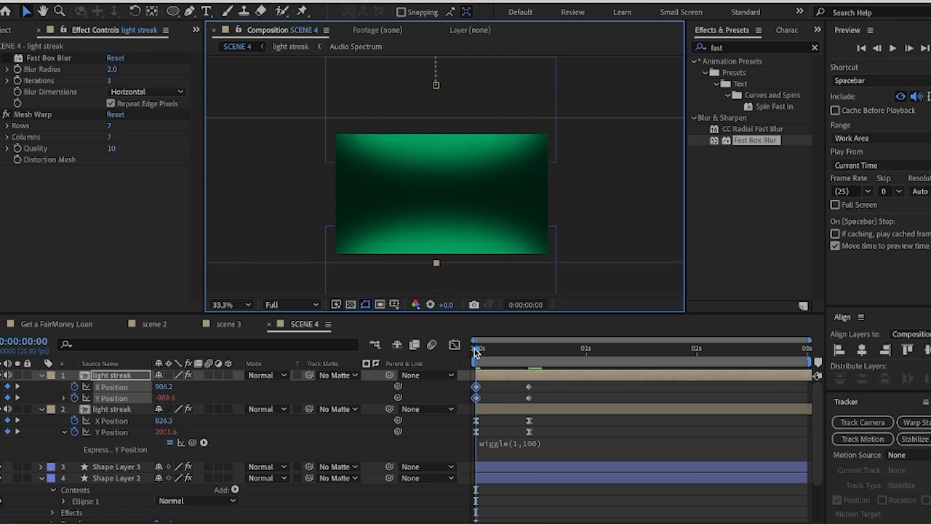
{"action": "left_click_drag", "start_coordinate": [476, 352], "coordinate": [527, 363]}
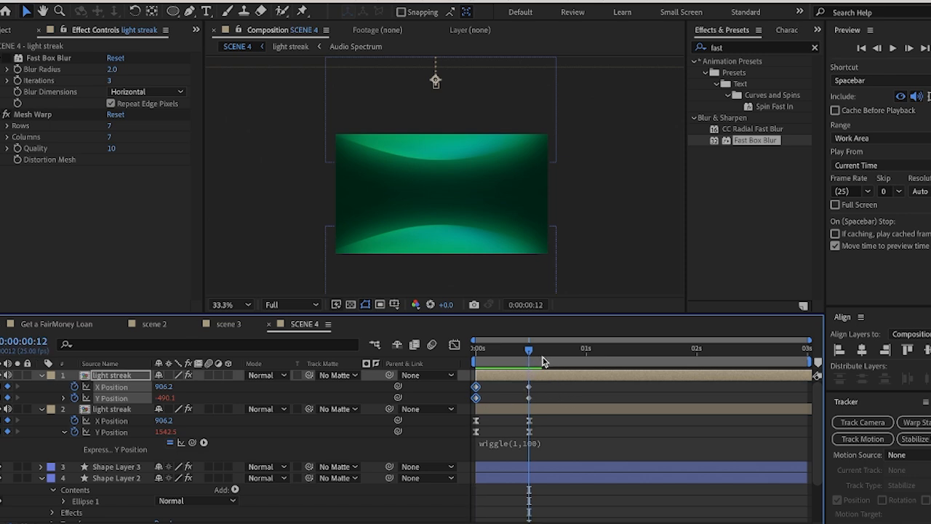
{"action": "left_click", "coordinate": [511, 351]}
{"action": "key", "text": "space"}
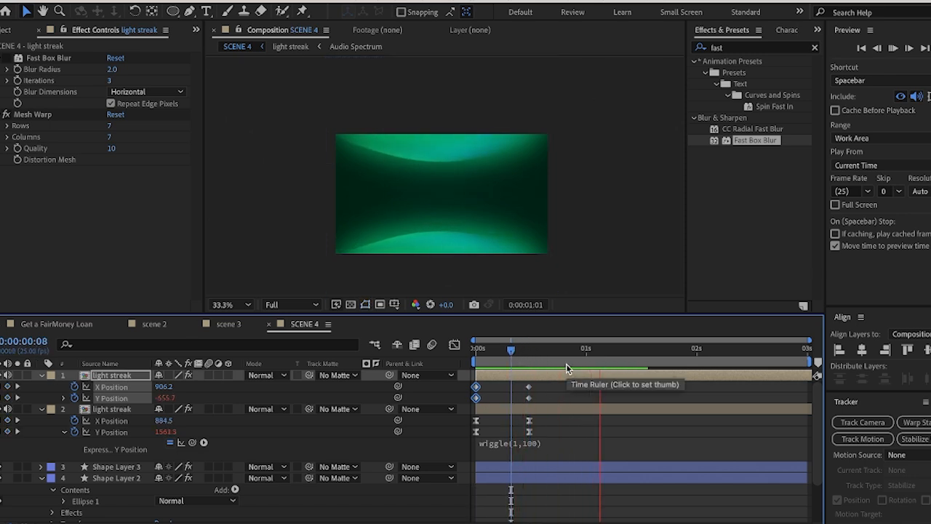
{"action": "left_click", "coordinate": [476, 352]}
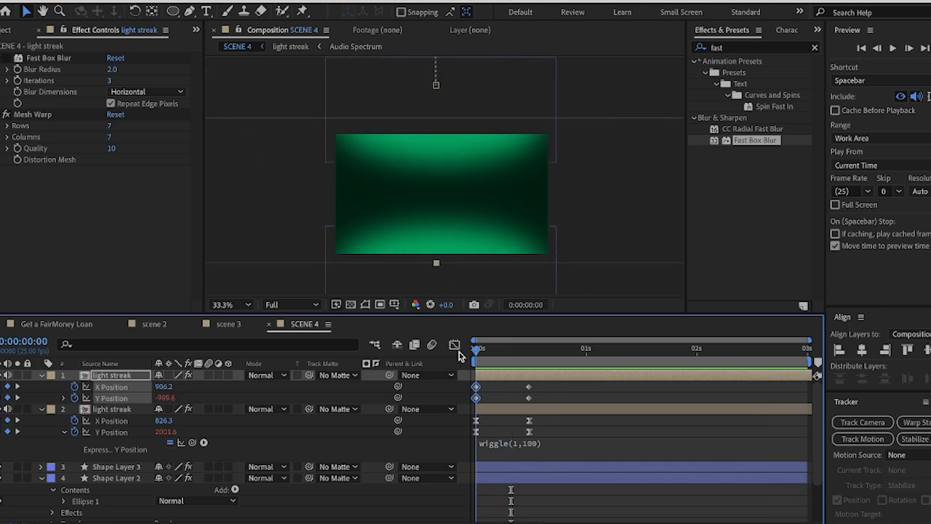
{"action": "key", "text": "space"}
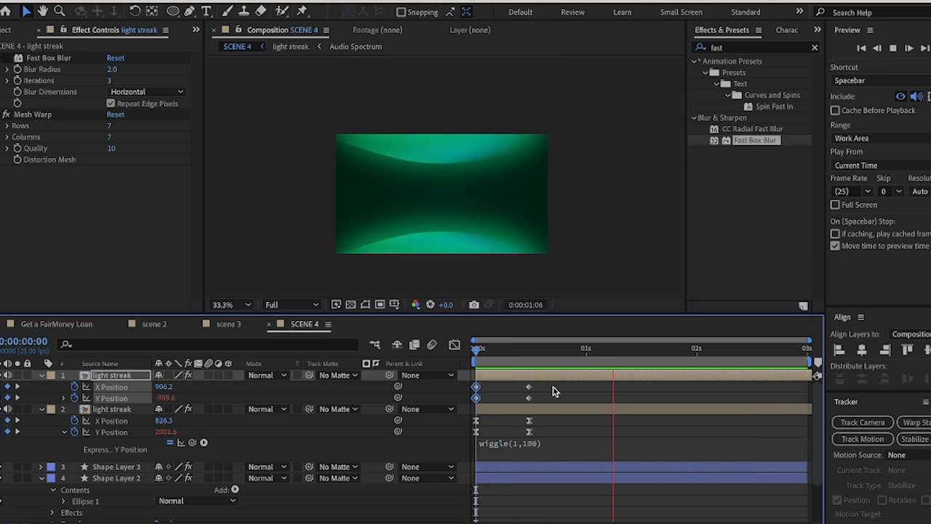
Apply Easy Ease to all the upper light streak's X and Y Position keyframes and preview the motion
{"action": "left_click_drag", "start_coordinate": [554, 381], "coordinate": [489, 404]}
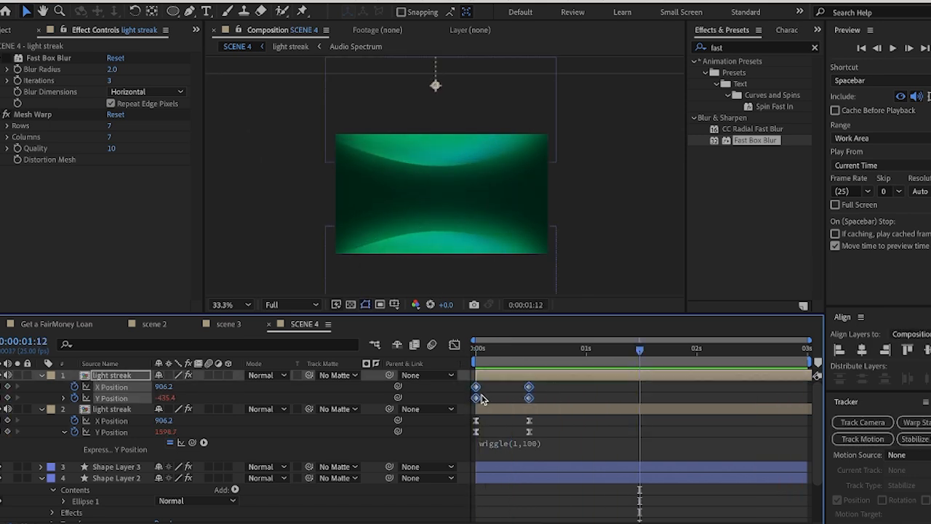
{"action": "right_click", "coordinate": [477, 401]}
{"action": "mouse_move", "coordinate": [578, 521]}
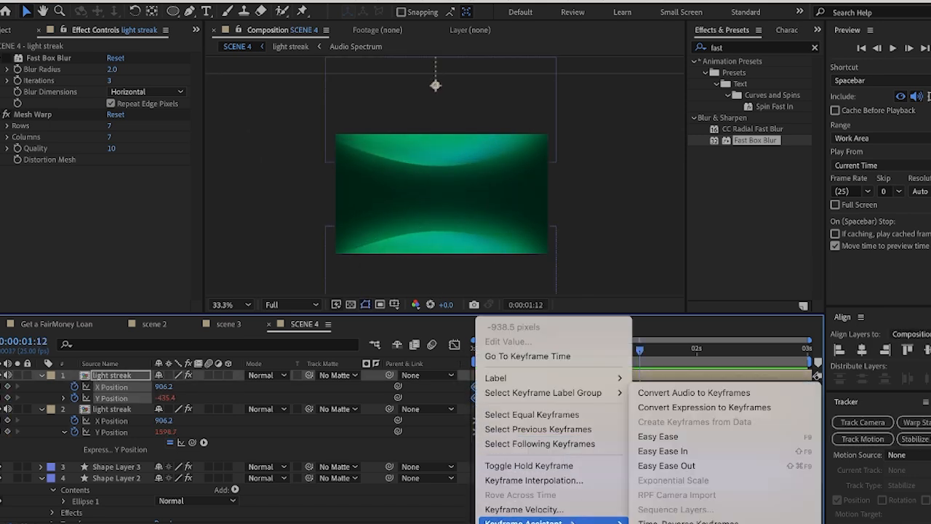
{"action": "left_click", "coordinate": [685, 435]}
{"action": "key", "text": "Home"}
{"action": "key", "text": "space"}
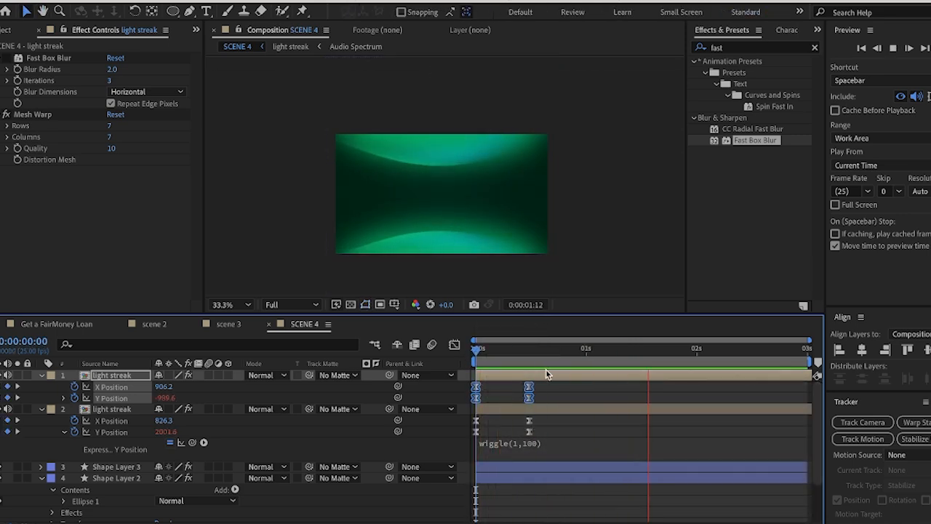
{"action": "left_click_drag", "start_coordinate": [479, 351], "coordinate": [509, 362]}
{"action": "key", "text": "Home"}
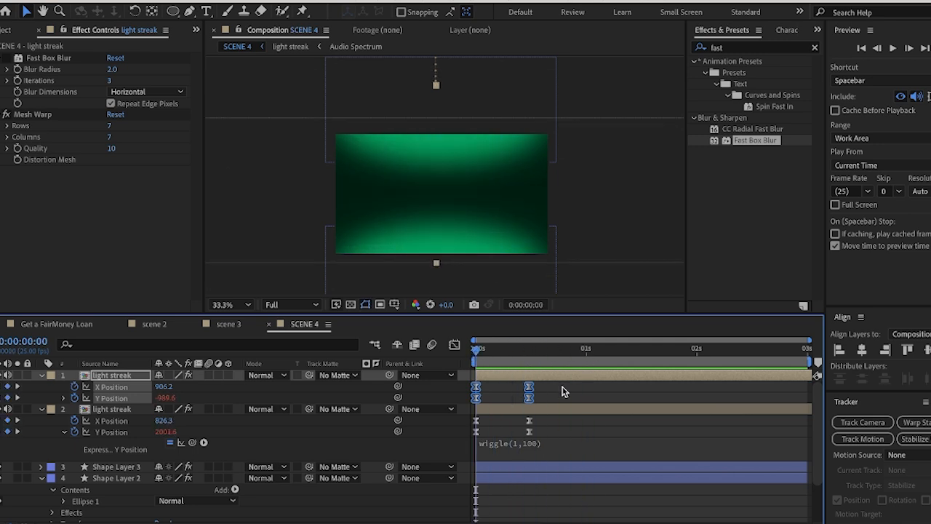
In the upper light streak's Y Position speed graph, lengthen the ease into the 0:00:00:12 keyframe for a fast start, and preview it
{"action": "left_click", "coordinate": [552, 396]}
{"action": "left_click_drag", "start_coordinate": [555, 399], "coordinate": [469, 406]}
{"action": "key", "text": "shift+F3"}
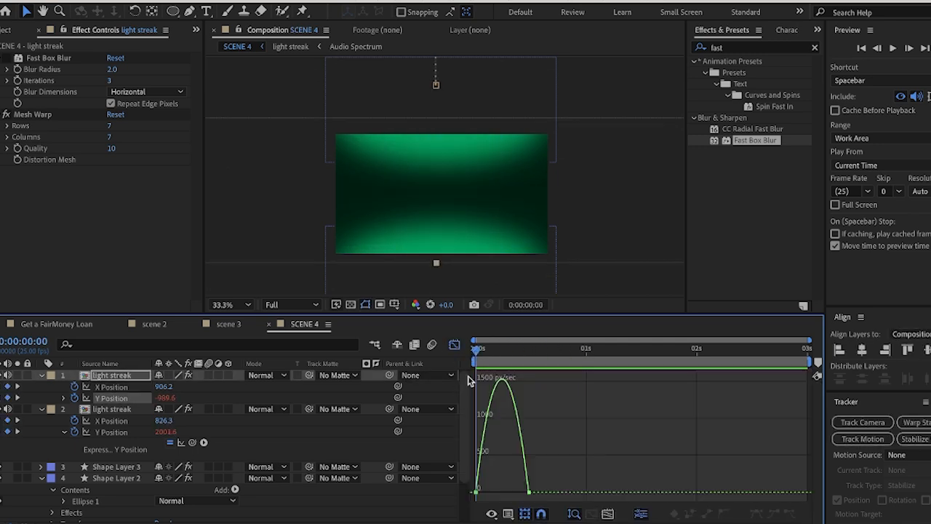
{"action": "left_click", "coordinate": [528, 493]}
{"action": "left_click_drag", "start_coordinate": [520, 492], "coordinate": [476, 493]}
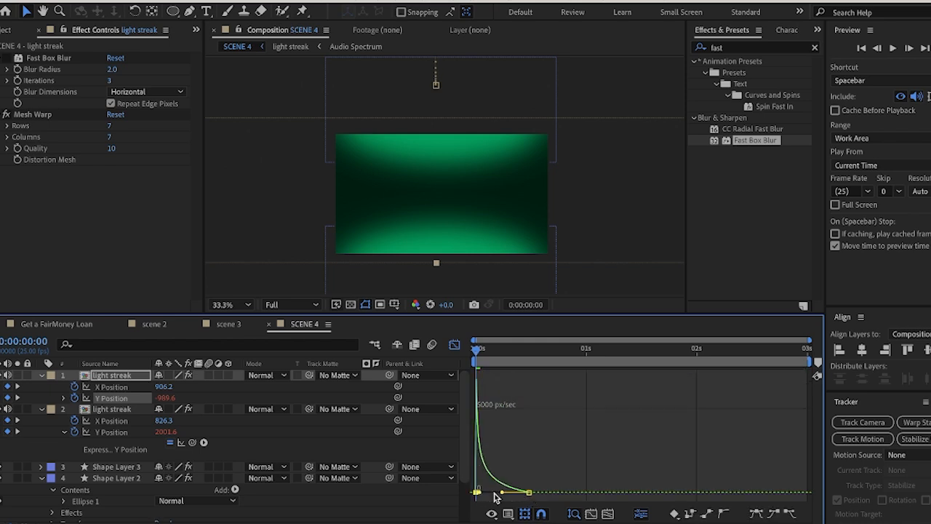
{"action": "left_click", "coordinate": [498, 496]}
{"action": "left_click", "coordinate": [455, 344]}
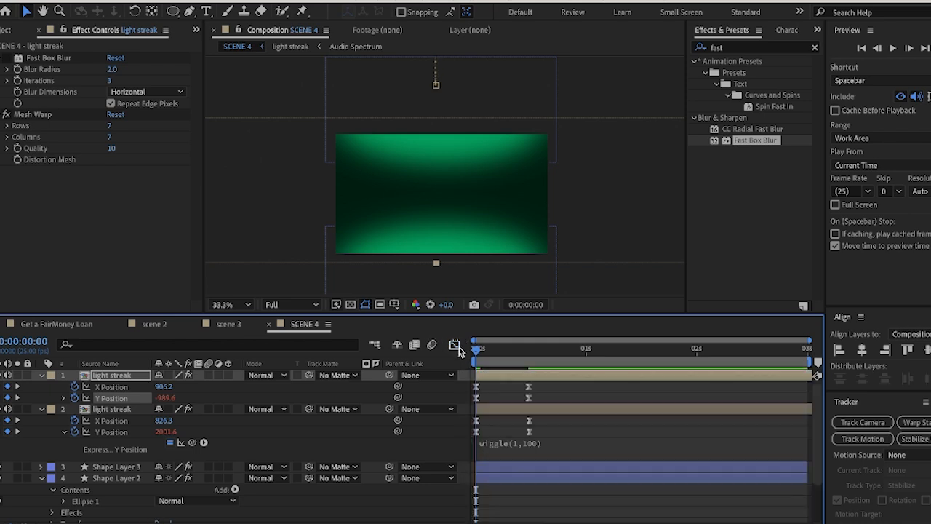
{"action": "key", "text": "space"}
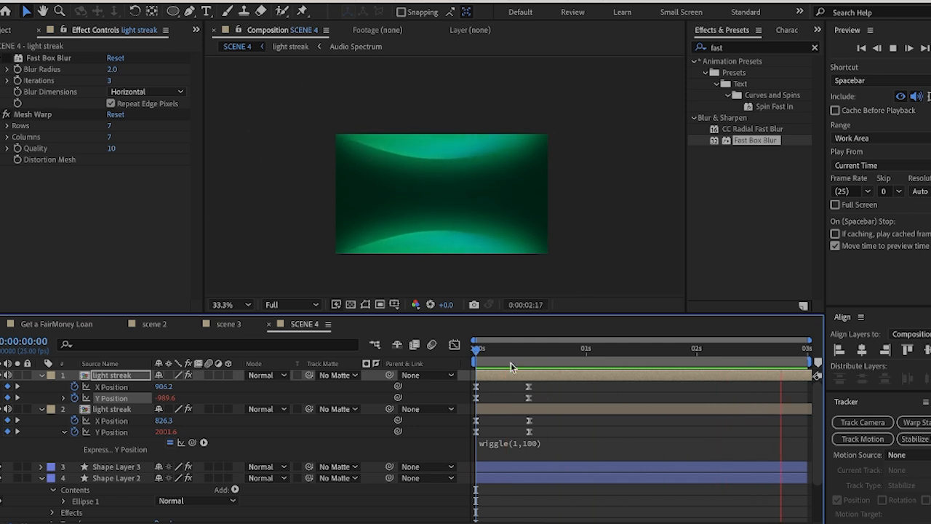
{"action": "key", "text": "space"}
{"action": "left_click", "coordinate": [234, 305]}
{"action": "left_click", "coordinate": [220, 74]}
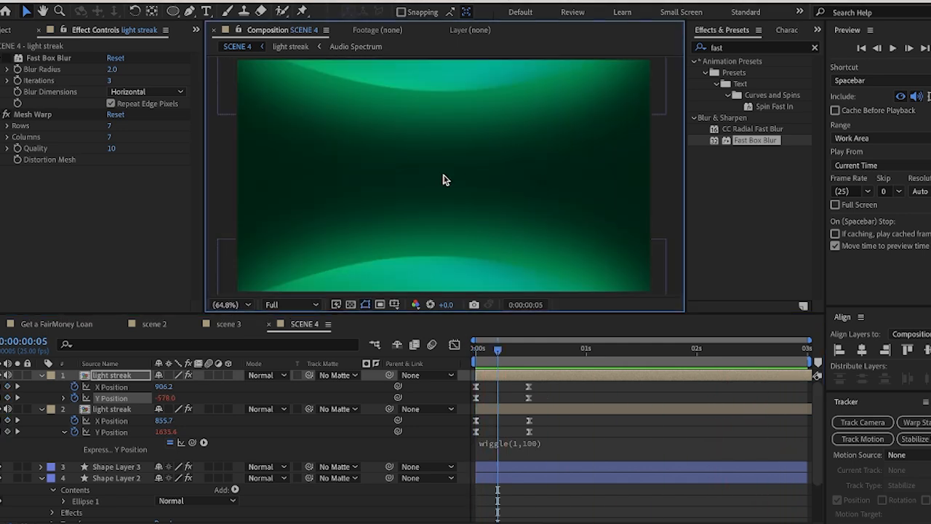
Check the title text in the Get a FairMoney Loan reference composition at 0:00:07:19, and return to SCENE 4
{"action": "left_click", "coordinate": [66, 324]}
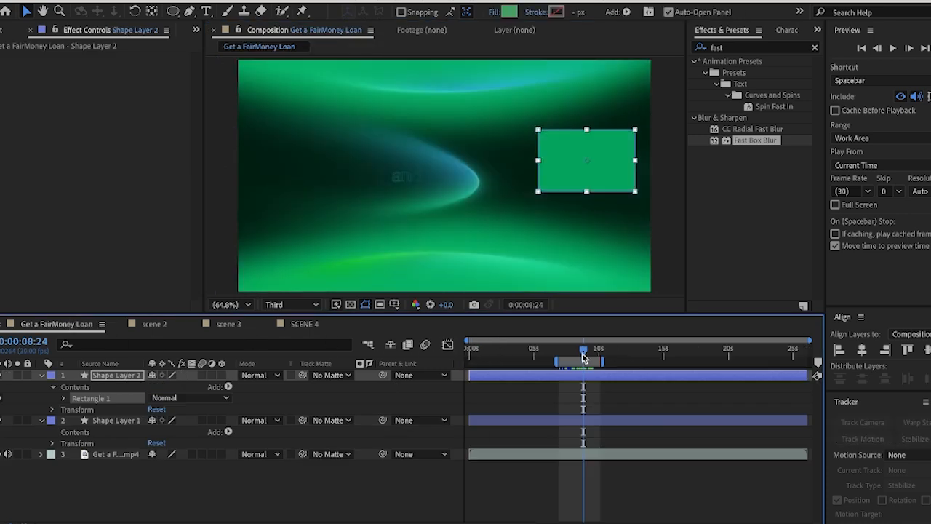
{"action": "left_click_drag", "start_coordinate": [584, 356], "coordinate": [568, 361]}
{"action": "left_click", "coordinate": [318, 322]}
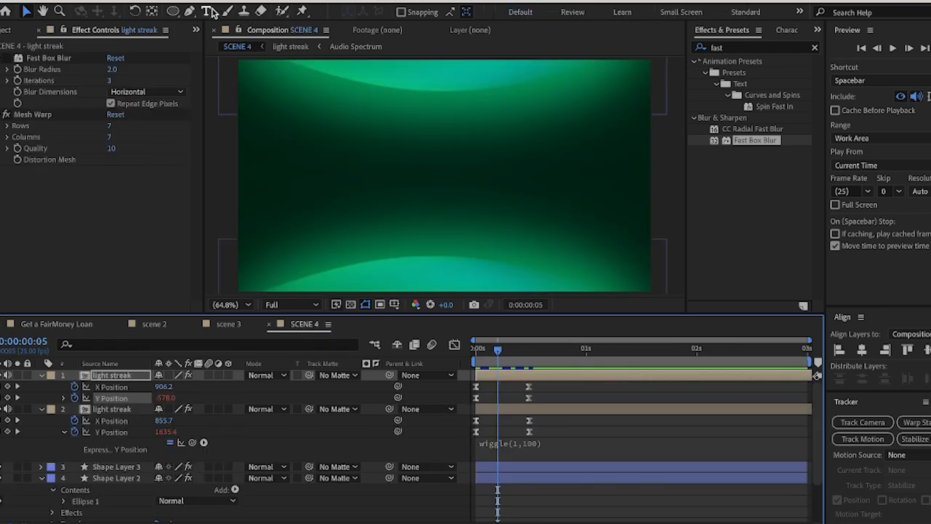
Add a text layer reading "FOR PERSONAL NEEDS" in the dark middle area of the SCENE 4 frame
{"action": "left_click", "coordinate": [211, 13]}
{"action": "left_click", "coordinate": [336, 193]}
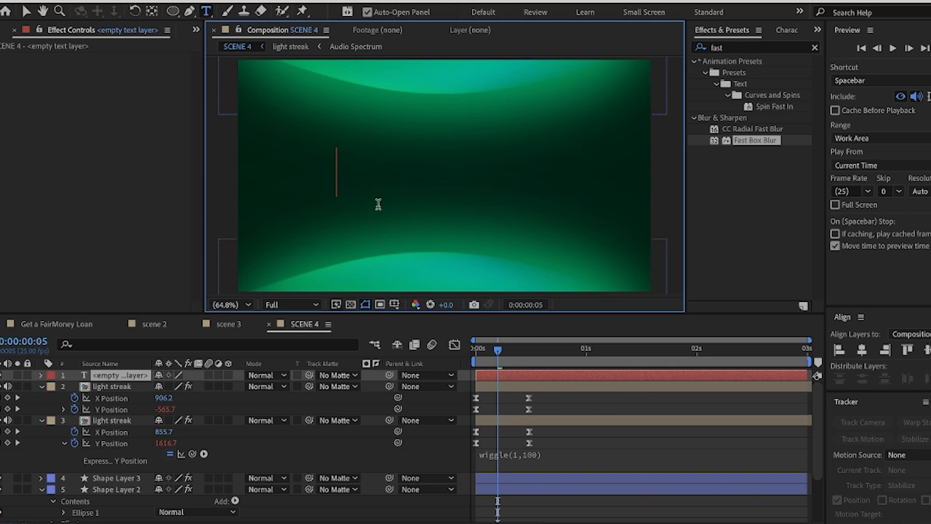
{"action": "type", "text": "FOR"}
{"action": "key", "text": "BackSpace"}
{"action": "key", "text": "BackSpace"}
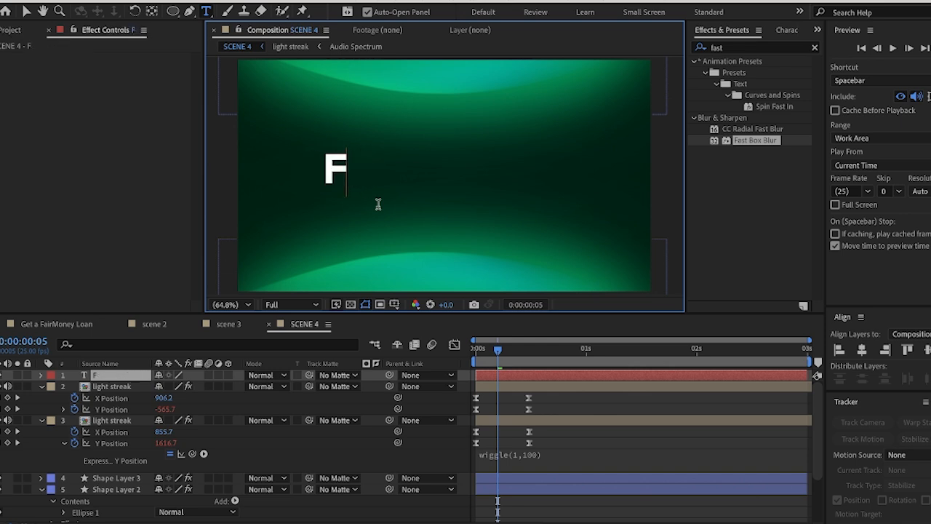
{"action": "type", "text": "OR P"}
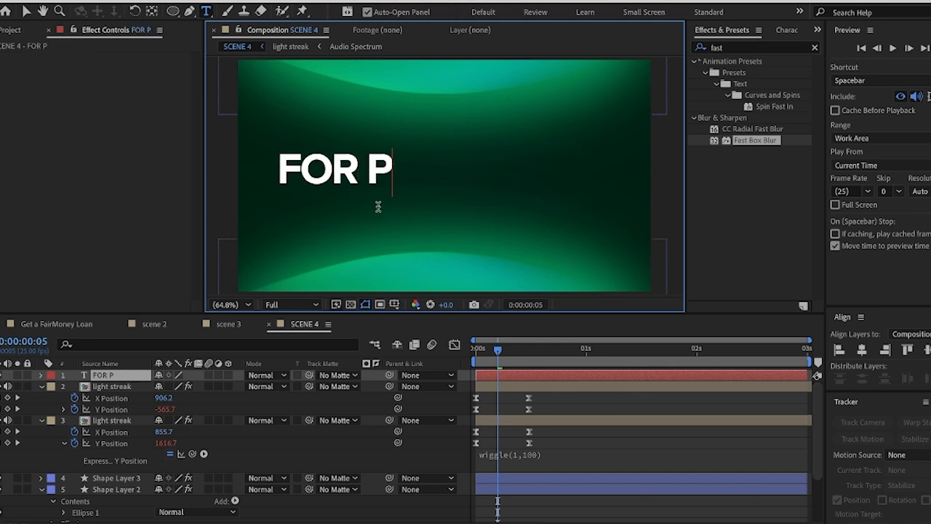
{"action": "type", "text": "ERSONAL N"}
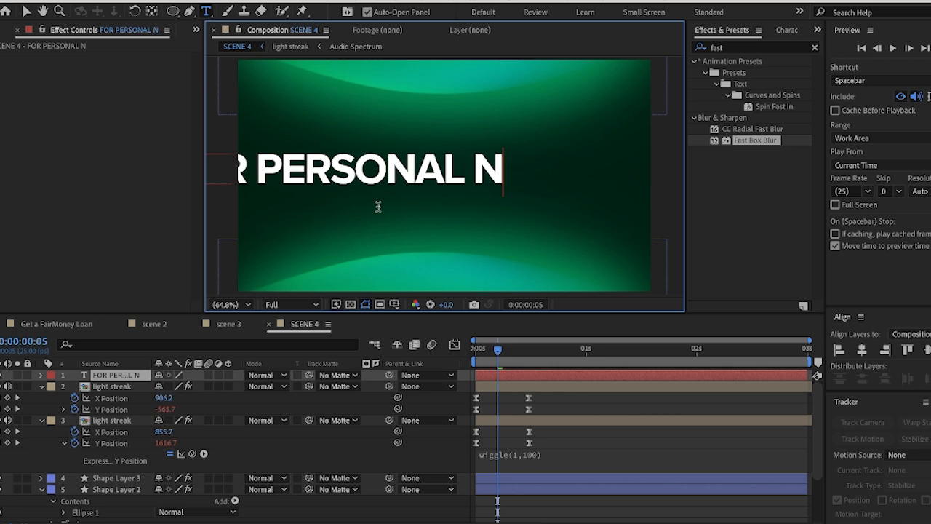
{"action": "type", "text": "EEDS"}
Replace the title's all-caps wording with "For personal needs", capitalizing only the first word
{"action": "key", "text": "ctrl+a"}
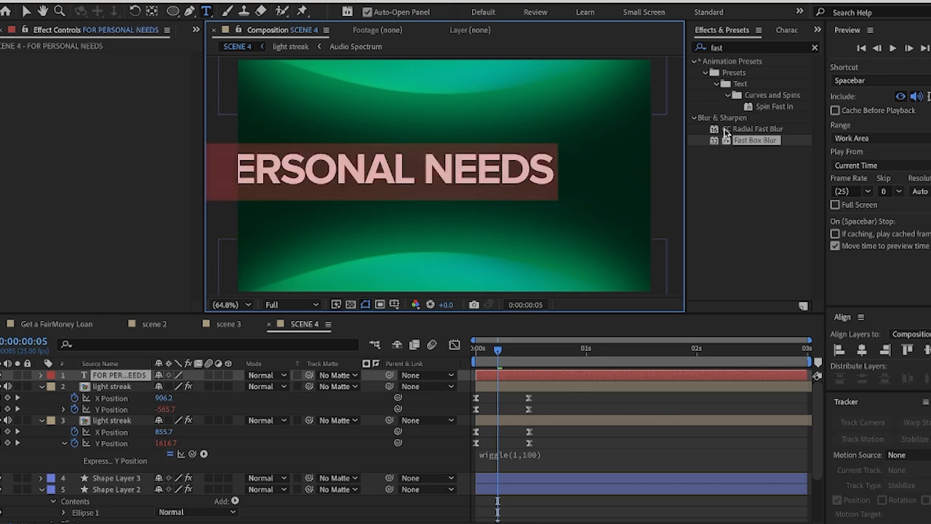
{"action": "left_click", "coordinate": [789, 32]}
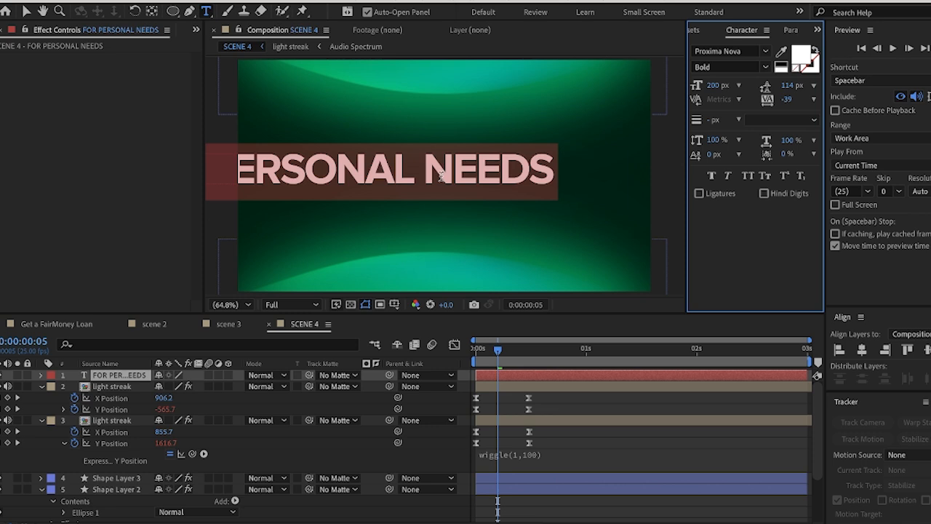
{"action": "key", "text": "BackSpace"}
{"action": "type", "text": "F"}
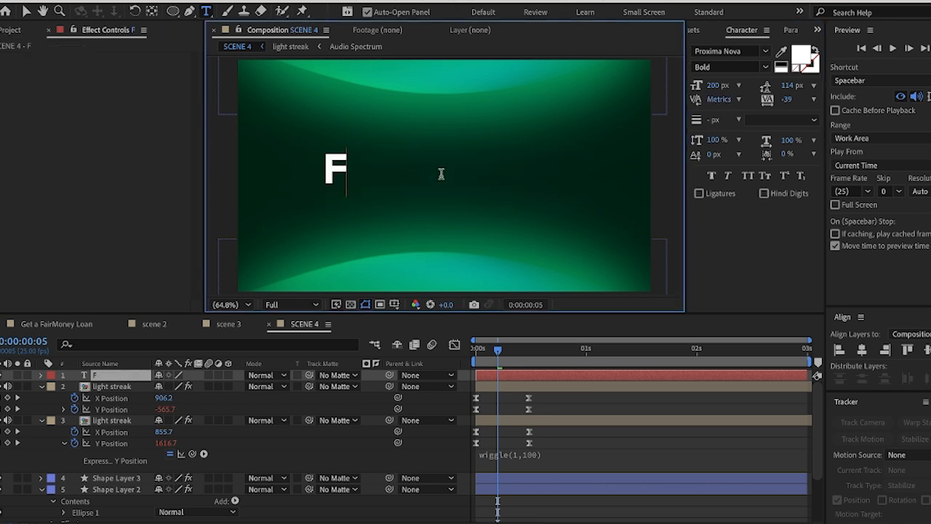
{"action": "type", "text": "or Pers"}
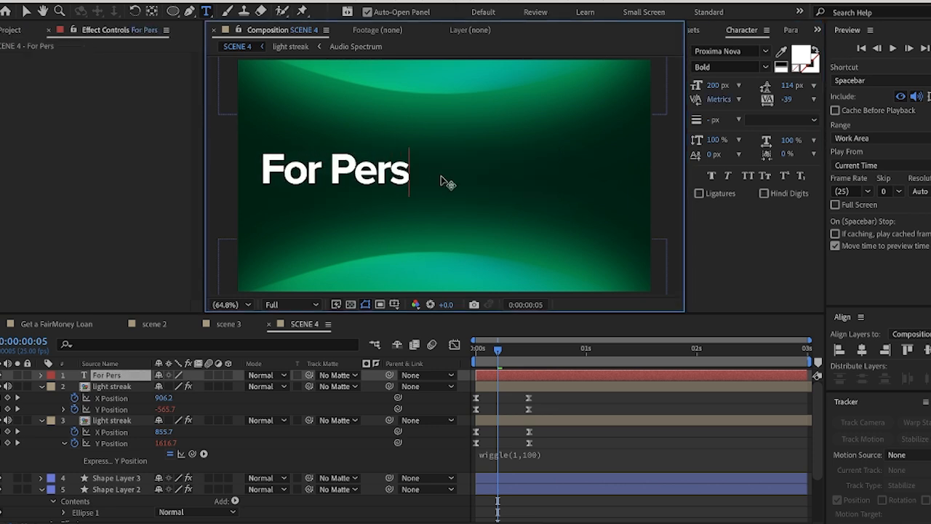
{"action": "type", "text": "onal Need"}
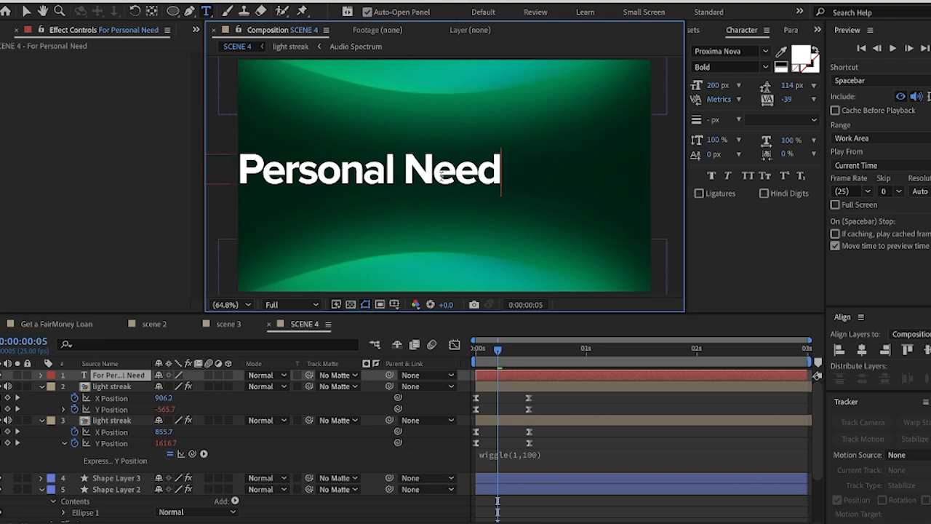
{"action": "key", "text": "BackSpace"}
{"action": "key", "text": "BackSpace"}
{"action": "key", "text": "BackSpace"}
{"action": "key", "text": "BackSpace"}
{"action": "key", "text": "BackSpace"}
{"action": "type", "text": "ned"}
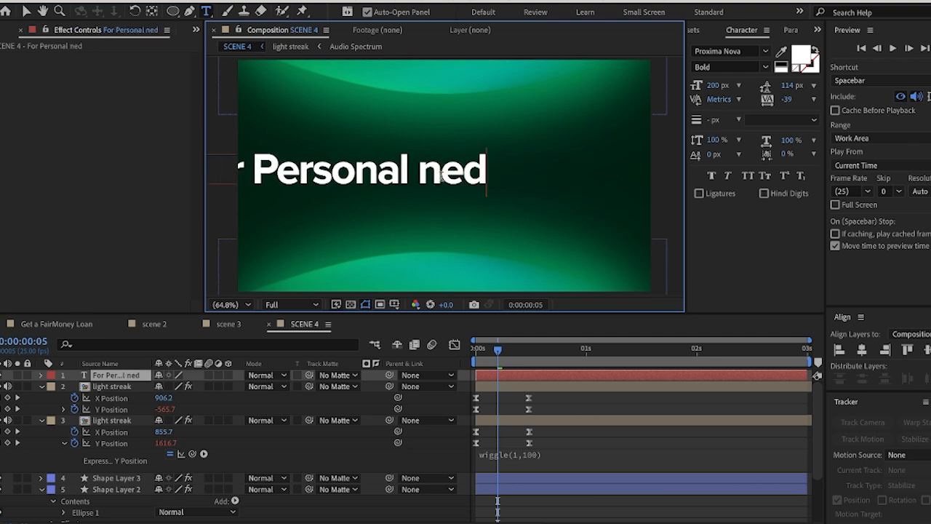
{"action": "key", "text": "BackSpace"}
{"action": "type", "text": "es"}
{"action": "key", "text": "BackSpace"}
{"action": "type", "text": "ds"}
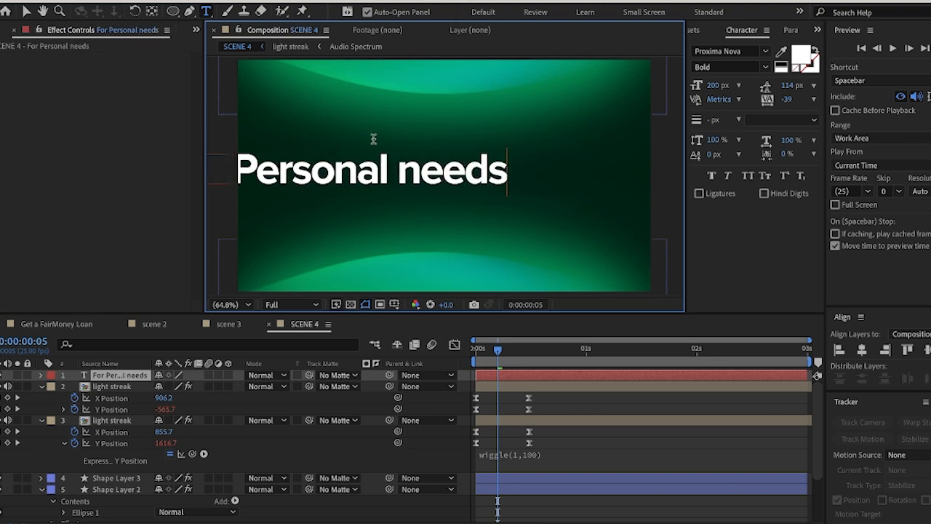
{"action": "key", "text": "BackSpace"}
{"action": "type", "text": "p"}
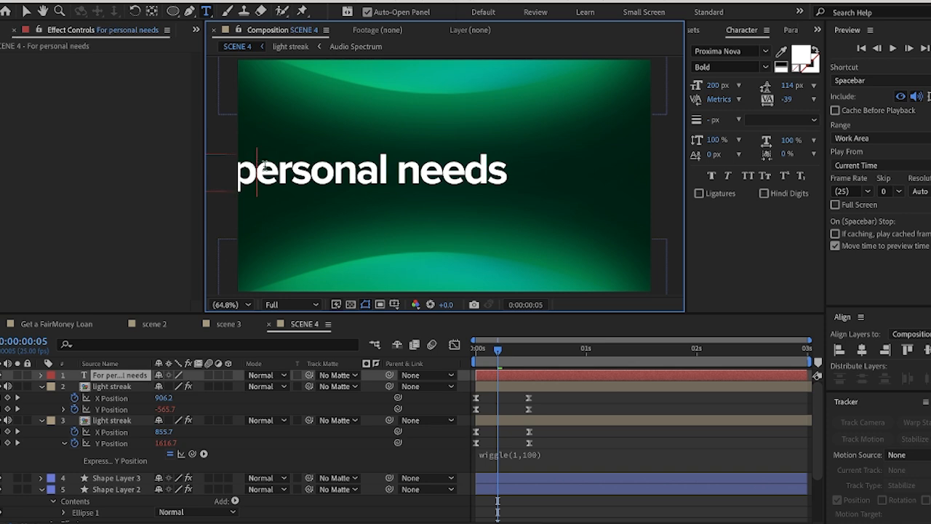
Set the title to Sora Regular at 97 px and centre it horizontally and vertically in the composition
{"action": "left_click", "coordinate": [27, 12]}
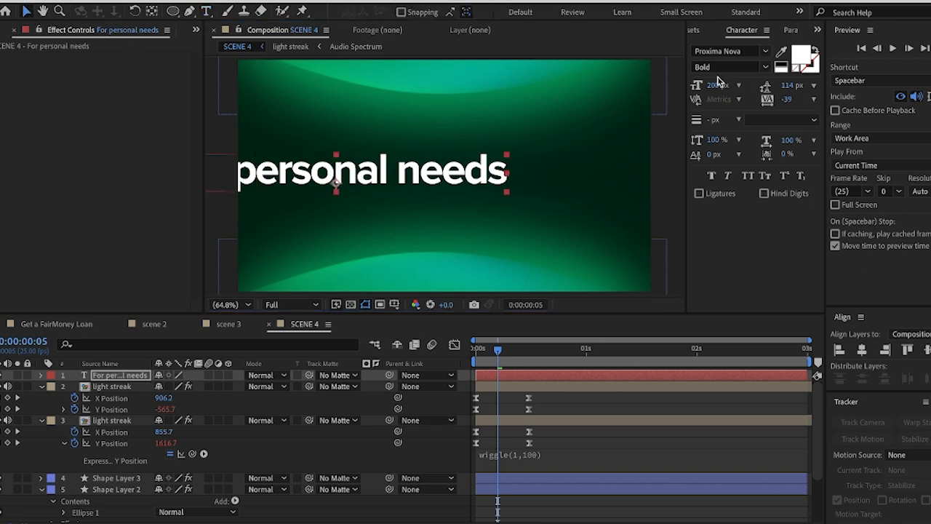
{"action": "left_click_drag", "start_coordinate": [717, 80], "coordinate": [663, 100]}
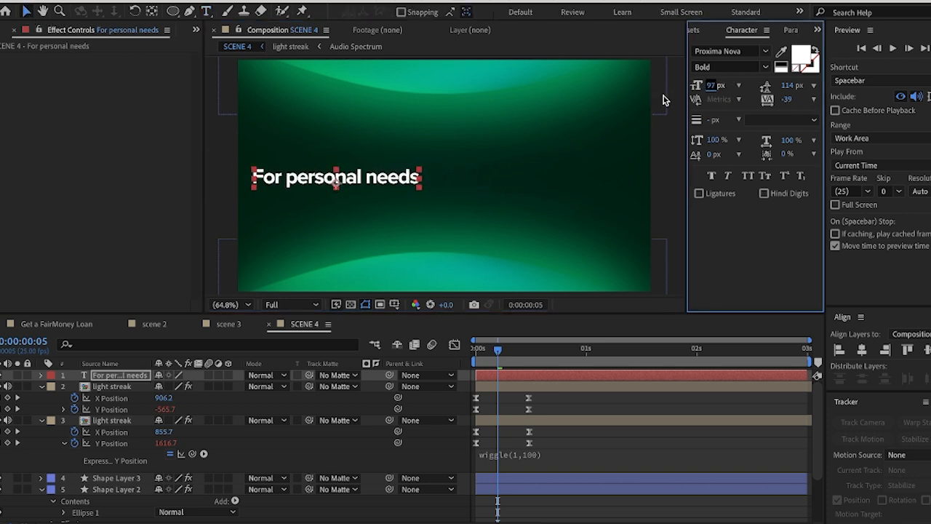
{"action": "left_click", "coordinate": [861, 349]}
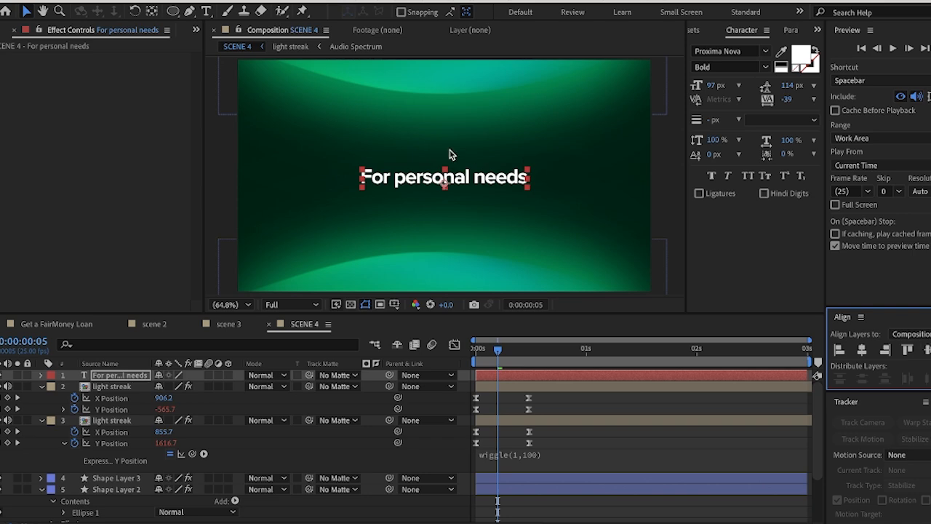
{"action": "left_click", "coordinate": [742, 52]}
{"action": "type", "text": "sora"}
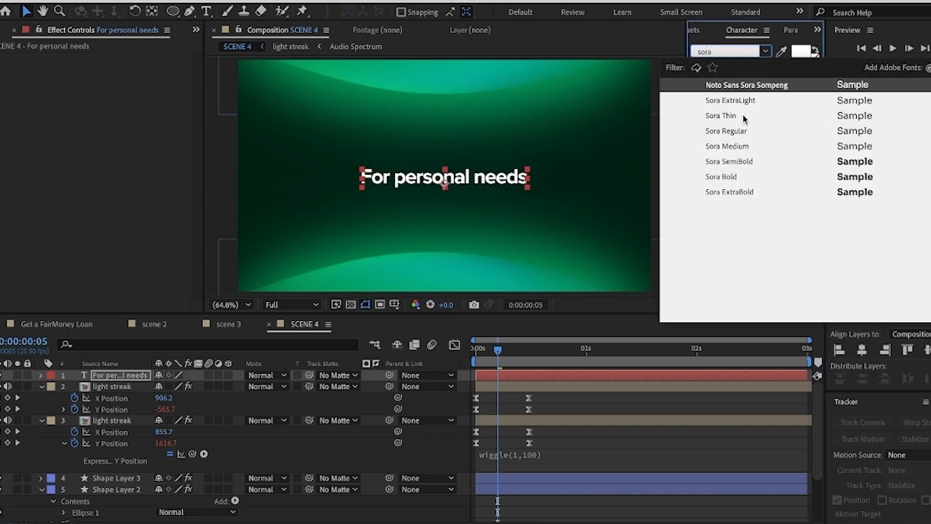
{"action": "left_click", "coordinate": [728, 131]}
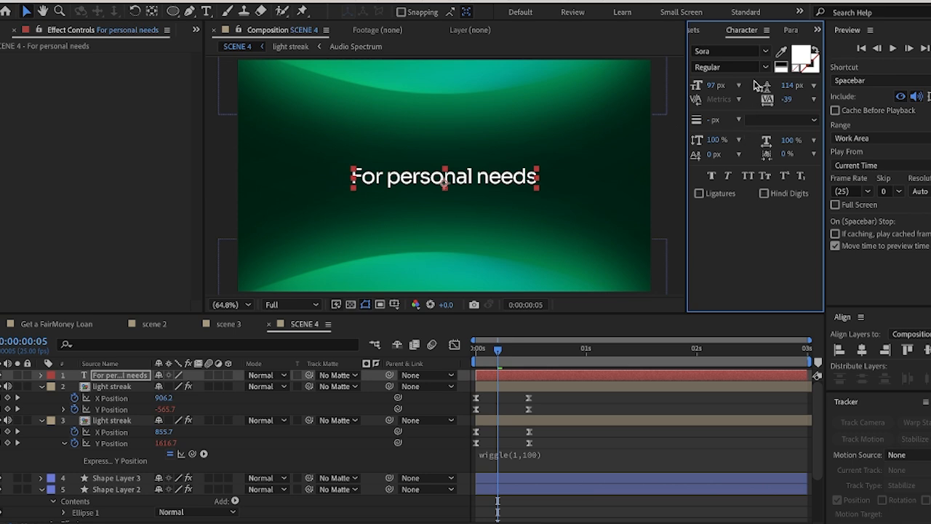
{"action": "left_click", "coordinate": [861, 350]}
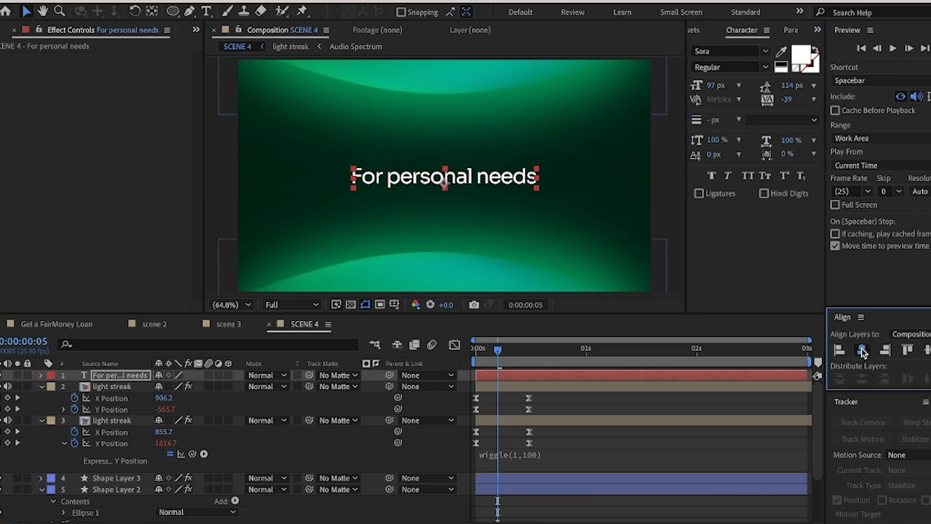
{"action": "left_click", "coordinate": [927, 350]}
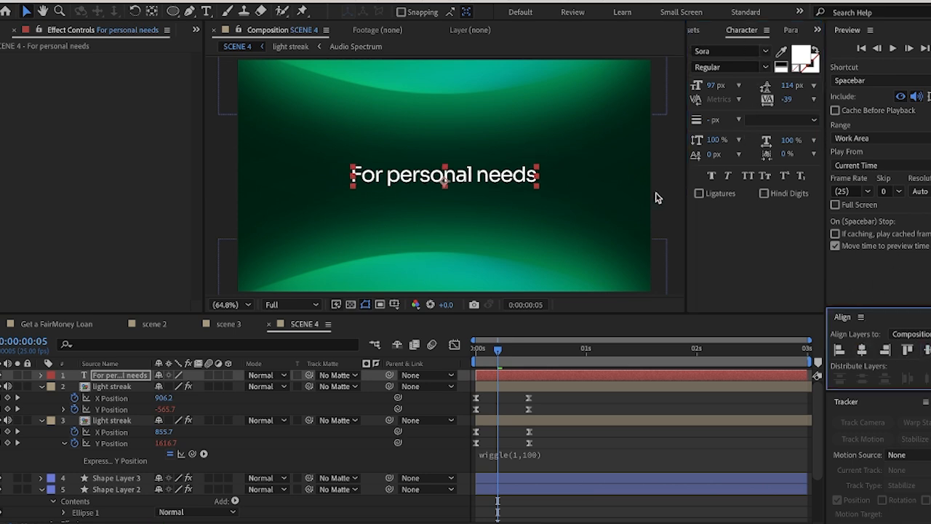
Preview the scene, set the title's font size to 90 px, and move the current time to 0:00:00:12
{"action": "key", "text": "space"}
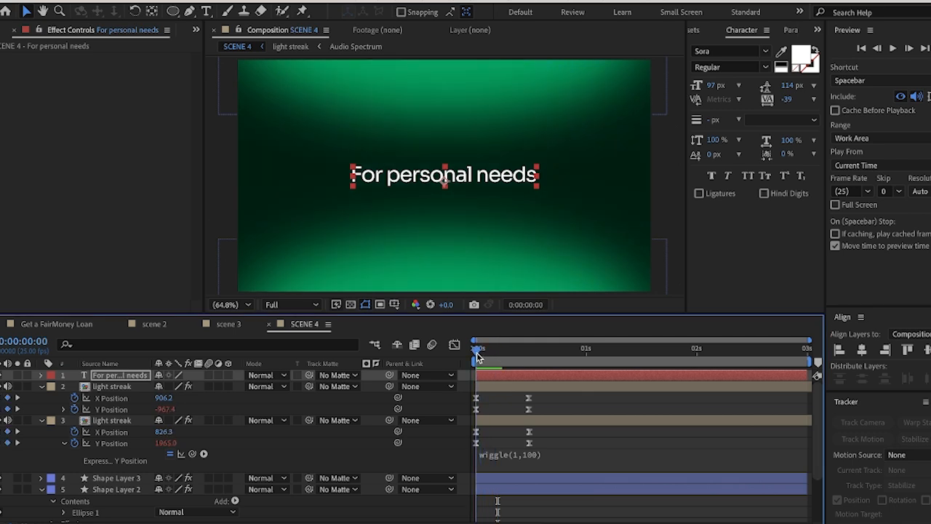
{"action": "left_click", "coordinate": [717, 85]}
{"action": "type", "text": "90"}
{"action": "key", "text": "Return"}
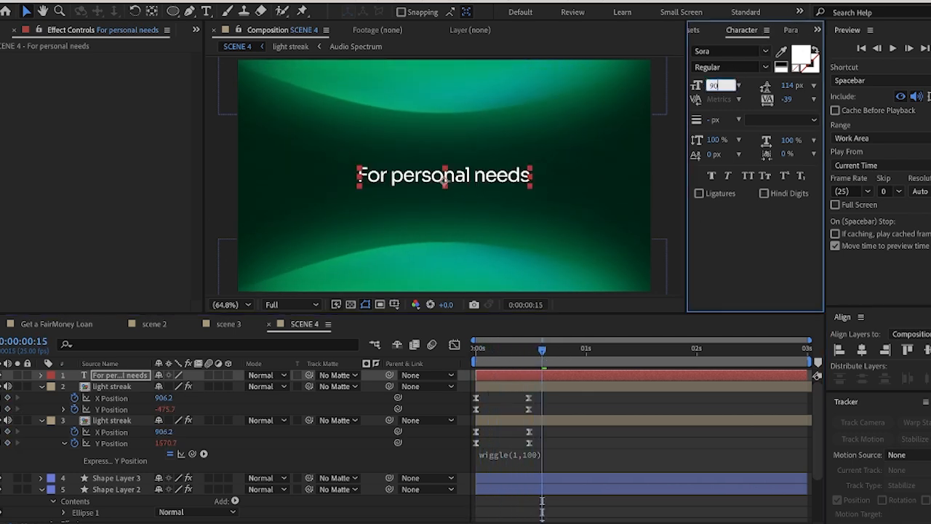
{"action": "mouse_move", "coordinate": [544, 349]}
{"action": "left_mouse_down"}
{"action": "mouse_move", "coordinate": [474, 353]}
{"action": "mouse_move", "coordinate": [528, 350]}
{"action": "left_mouse_up"}
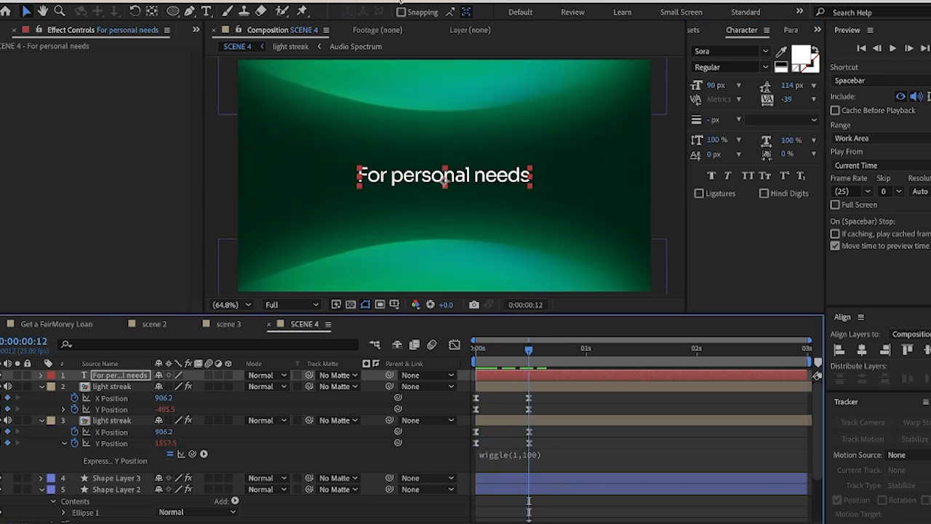
Play the title text animation in the Get a FairMoney Loan reference composition, and return to SCENE 4
{"action": "left_click", "coordinate": [83, 324]}
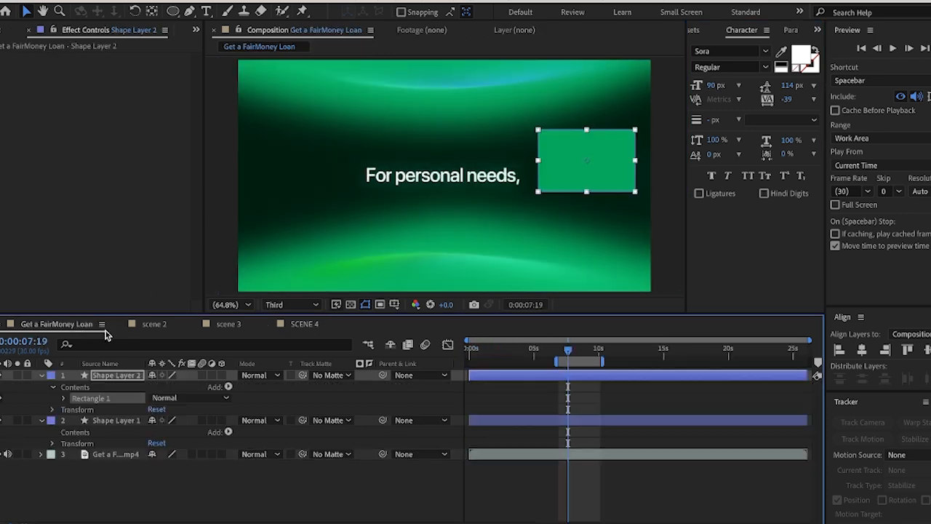
{"action": "left_click_drag", "start_coordinate": [565, 356], "coordinate": [557, 356]}
{"action": "key", "text": "space"}
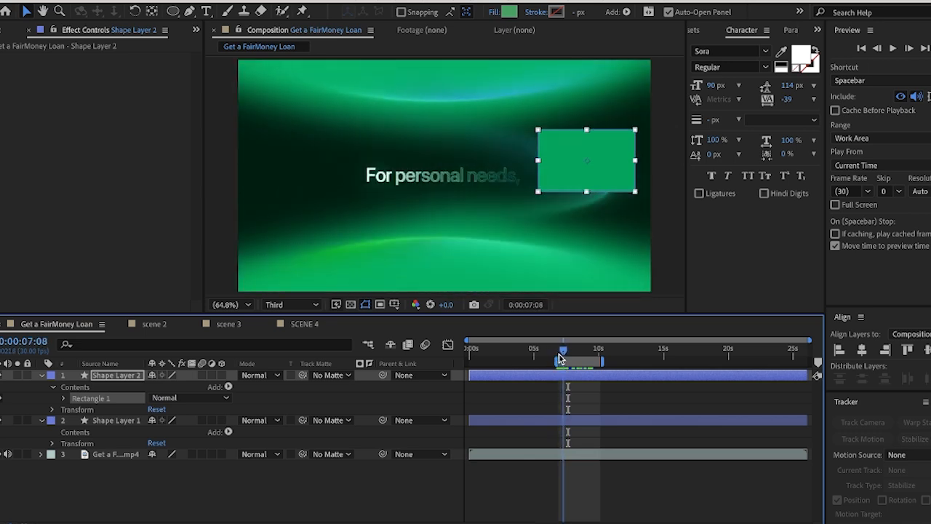
{"action": "left_click", "coordinate": [304, 325]}
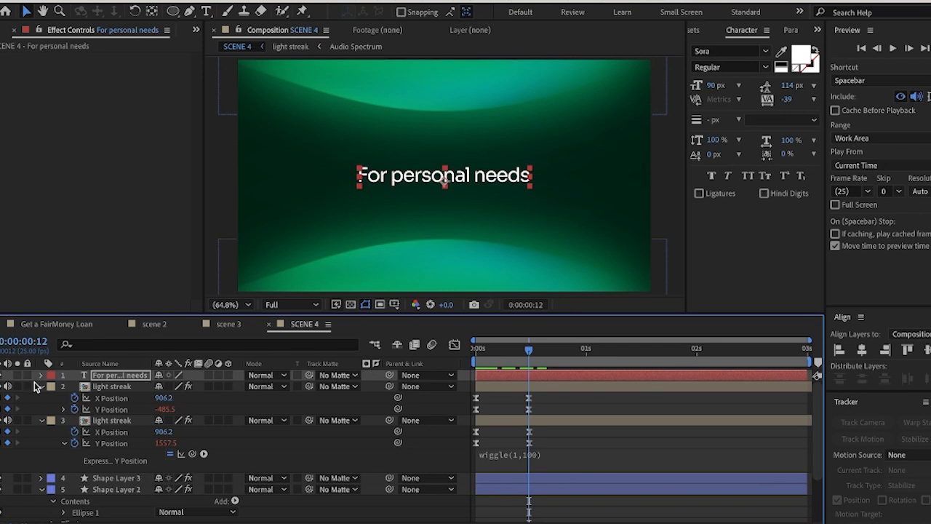
Collapse the light streak and Shape Layer 2 properties, and add an Opacity animator set to 0% to the title text
{"action": "left_click", "coordinate": [41, 386]}
{"action": "left_click", "coordinate": [42, 397]}
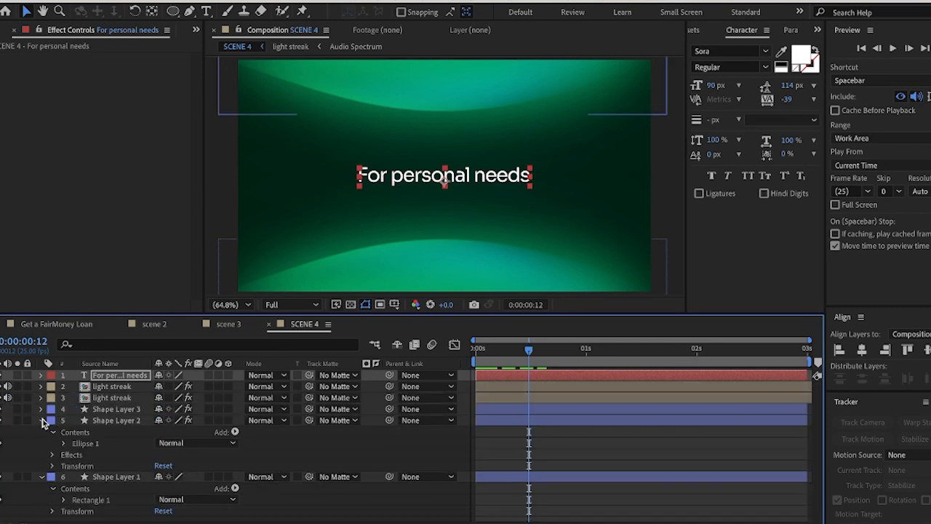
{"action": "left_click", "coordinate": [41, 420]}
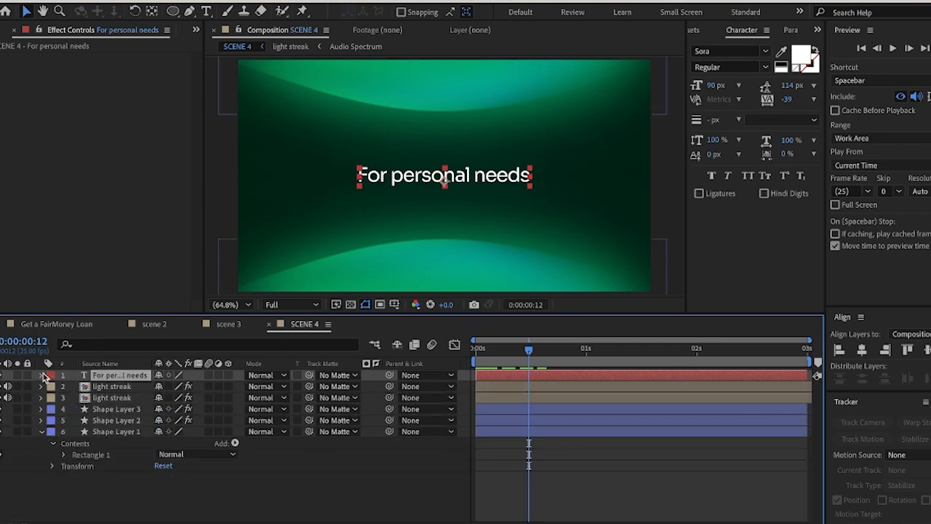
{"action": "left_click", "coordinate": [41, 374]}
{"action": "left_click", "coordinate": [235, 387]}
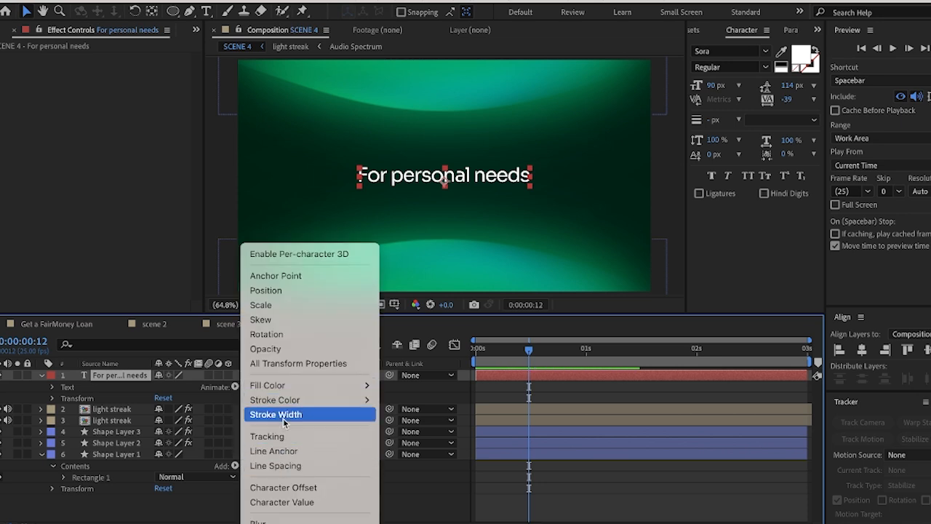
{"action": "left_click", "coordinate": [277, 351]}
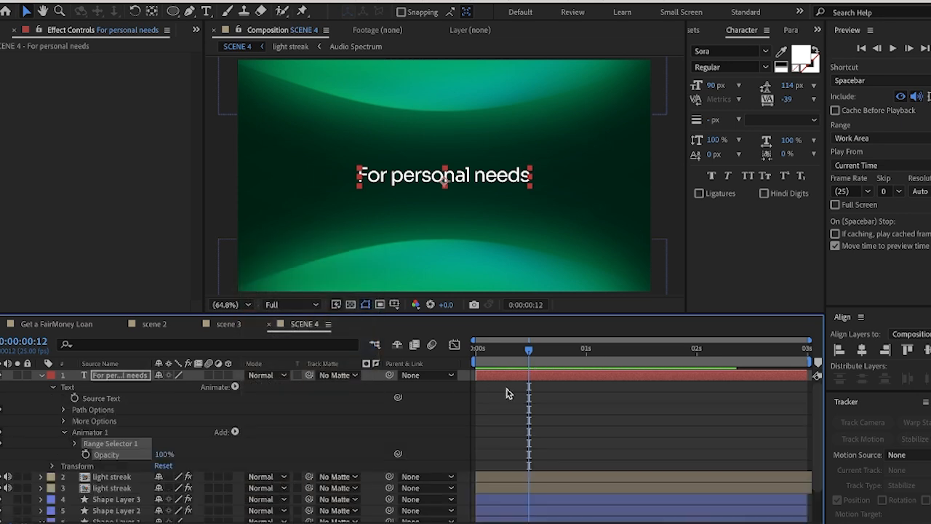
{"action": "left_click", "coordinate": [163, 454]}
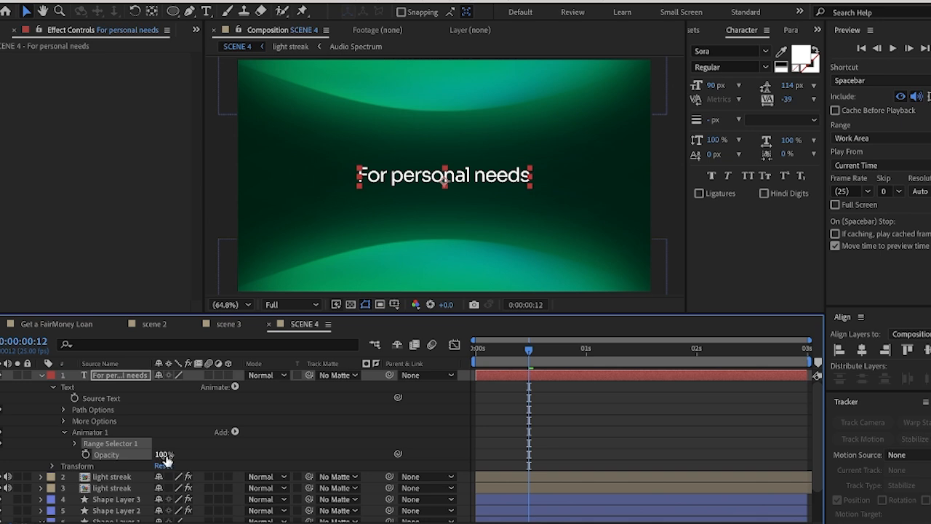
{"action": "type", "text": "0"}
{"action": "key", "text": "Return"}
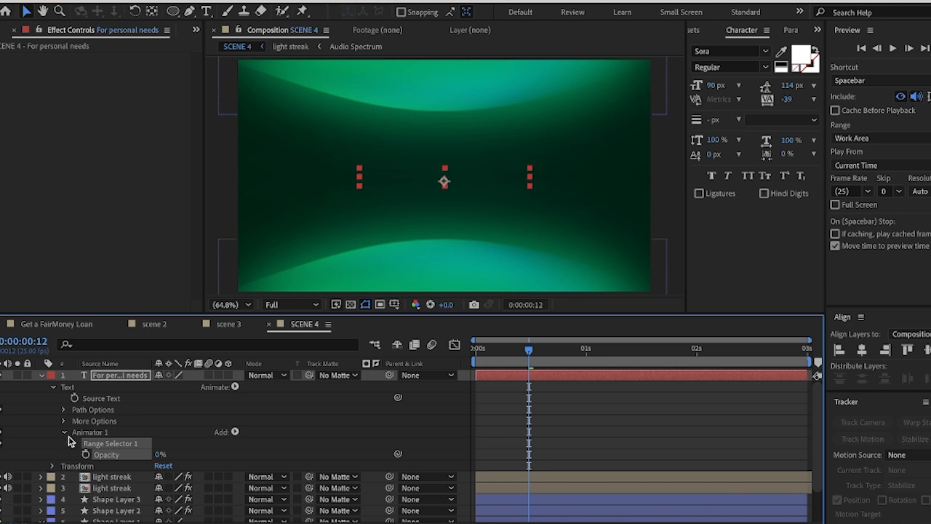
Keyframe the Offset of the title's Range Selector 1 at -100% at 0:00:00:12
{"action": "left_click", "coordinate": [76, 443]}
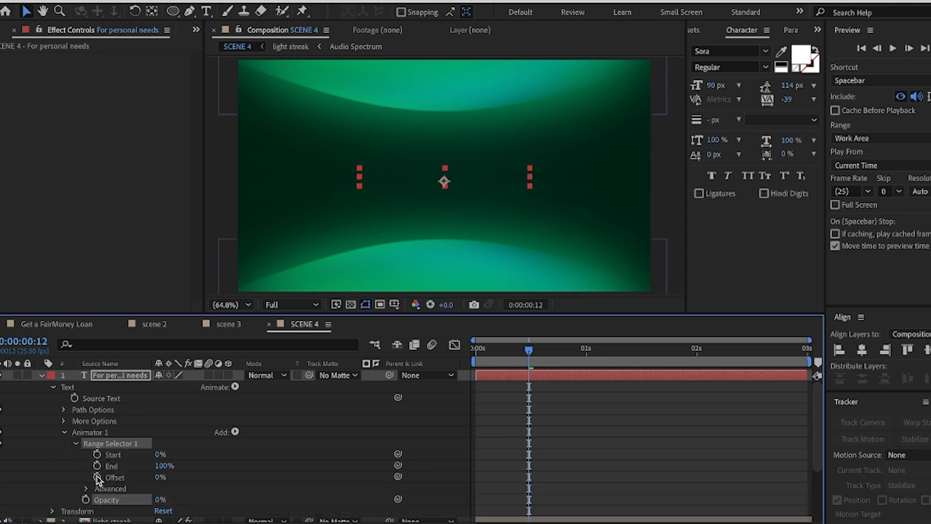
{"action": "left_click", "coordinate": [96, 477]}
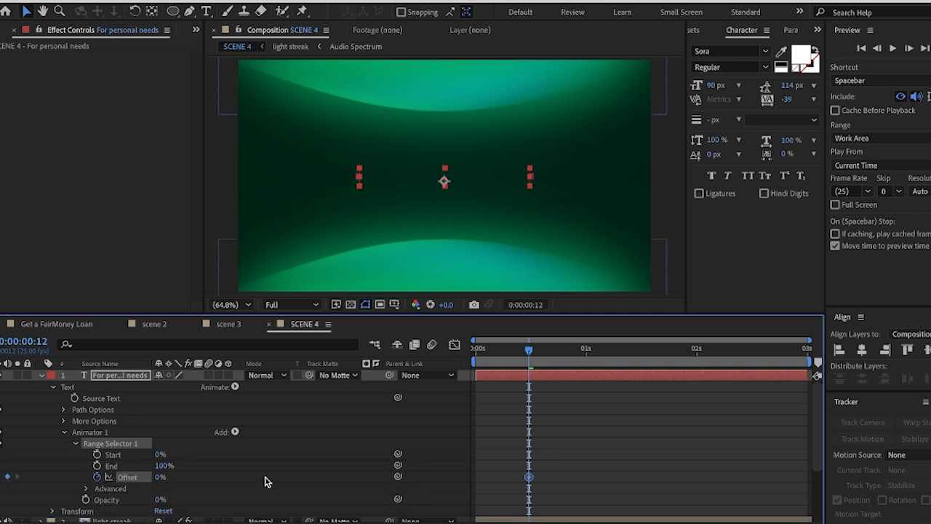
{"action": "left_click", "coordinate": [161, 477]}
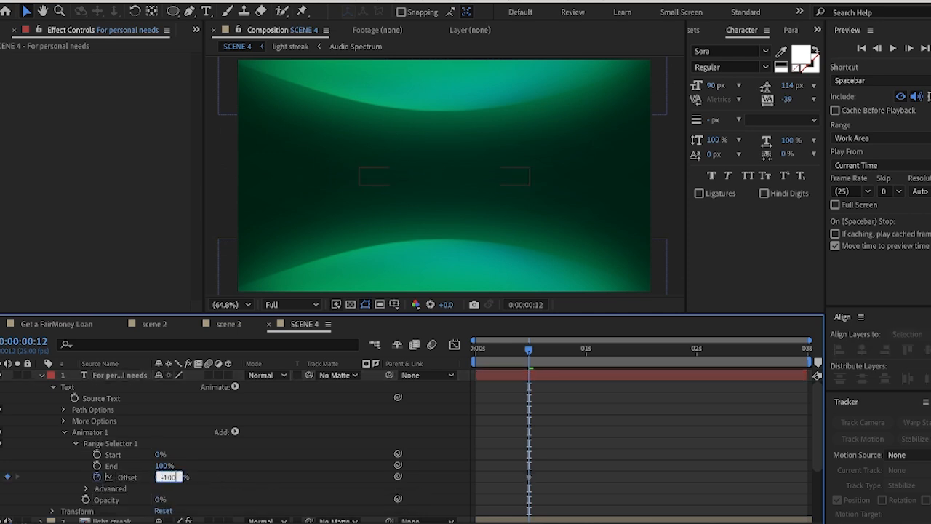
{"action": "type", "text": "-100"}
{"action": "key", "text": "Return"}
Move the current time to 0:00:00:22 and keyframe the range selector's Offset at 100%
{"action": "mouse_move", "coordinate": [530, 350]}
{"action": "left_mouse_down"}
{"action": "mouse_move", "coordinate": [557, 352]}
{"action": "mouse_move", "coordinate": [530, 356]}
{"action": "left_mouse_up"}
{"action": "key", "text": "shift+Page_Down"}
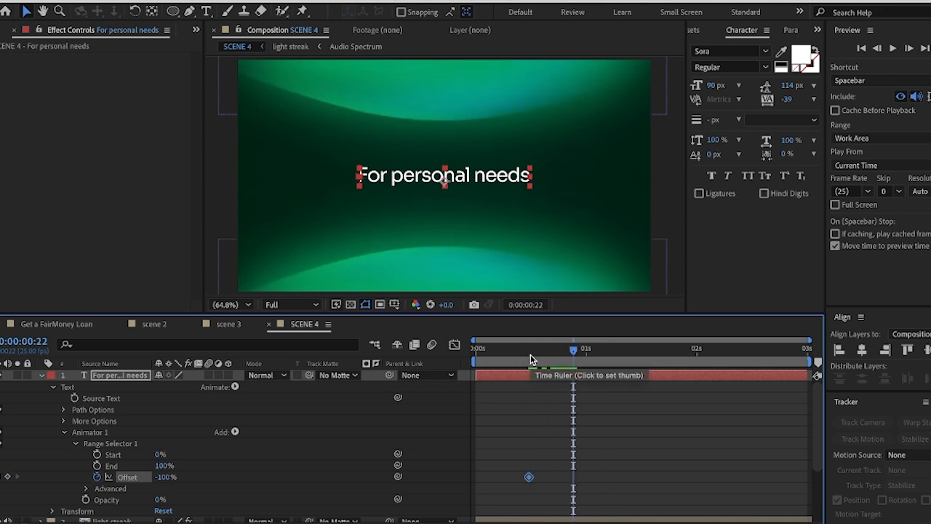
{"action": "left_click", "coordinate": [162, 478]}
{"action": "type", "text": "100"}
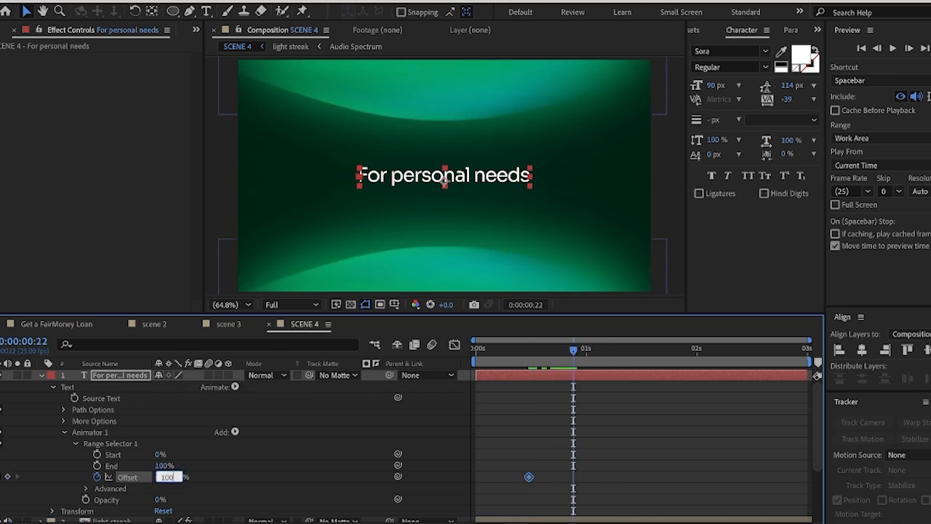
{"action": "key", "text": "Return"}
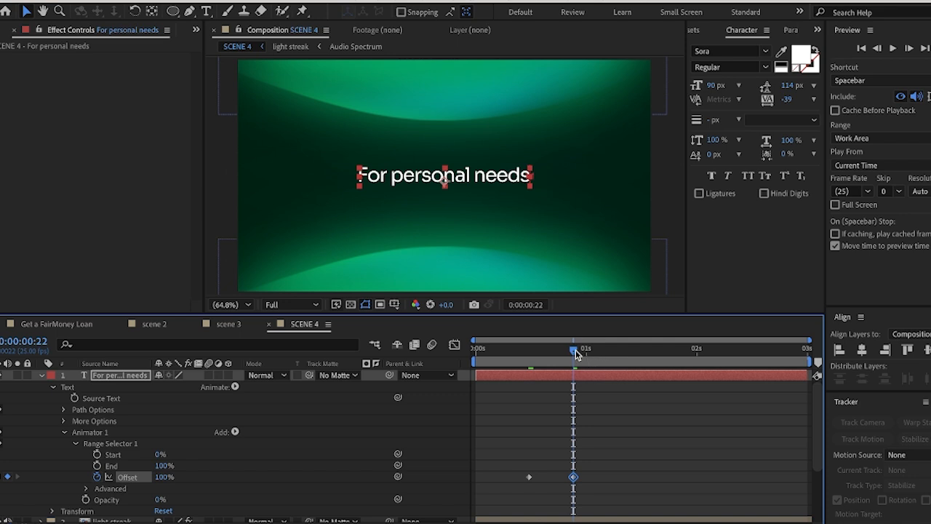
Set the Shape of the title's Range Selector 1 to Ramp Up and scrub through the text reveal
{"action": "mouse_move", "coordinate": [575, 350]}
{"action": "left_mouse_down"}
{"action": "mouse_move", "coordinate": [550, 349]}
{"action": "mouse_move", "coordinate": [575, 358]}
{"action": "left_mouse_up"}
{"action": "scroll", "coordinate": [100, 458], "scroll_direction": "down", "scroll_amount": 1}
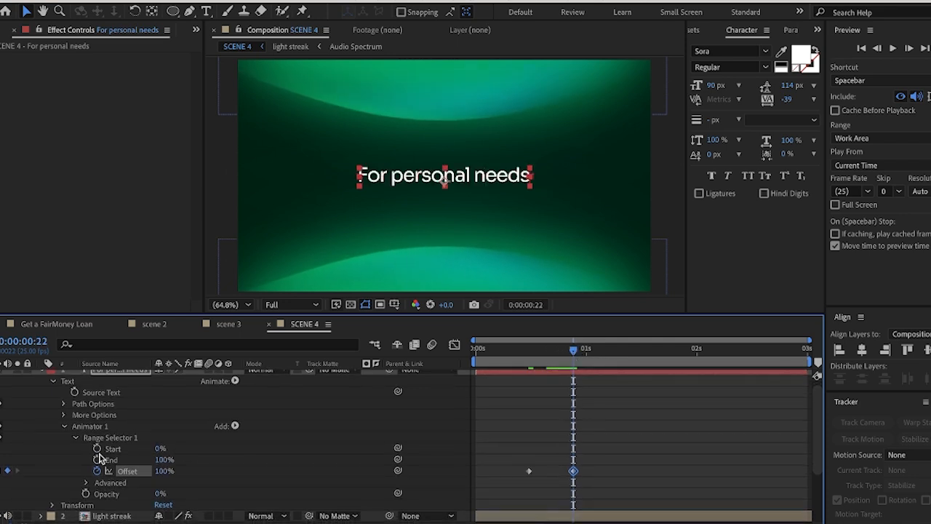
{"action": "left_click", "coordinate": [85, 482]}
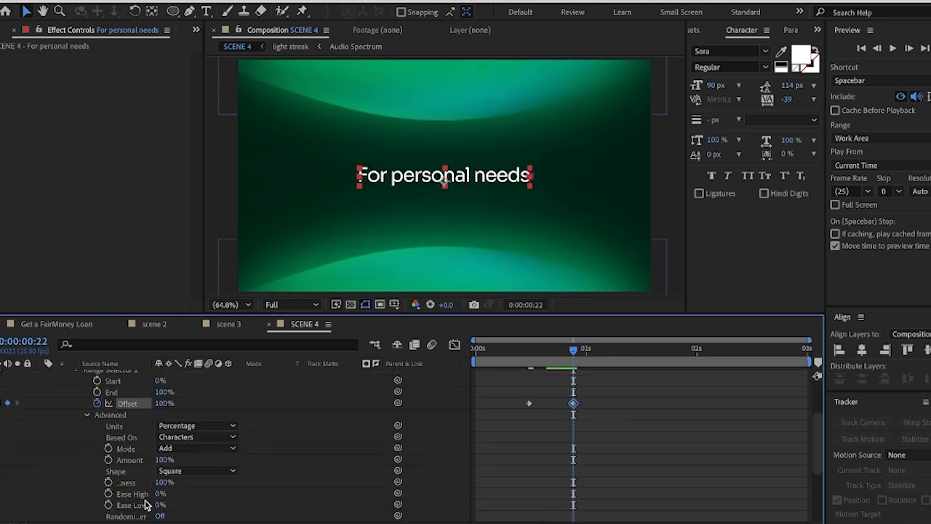
{"action": "left_click", "coordinate": [183, 472]}
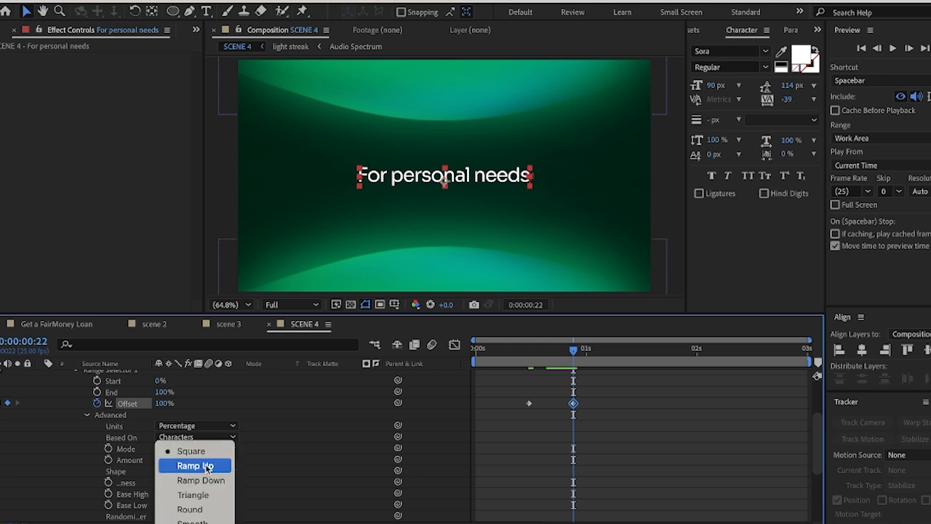
{"action": "left_click", "coordinate": [207, 468]}
{"action": "mouse_move", "coordinate": [582, 355]}
{"action": "left_mouse_down"}
{"action": "mouse_move", "coordinate": [524, 354]}
{"action": "mouse_move", "coordinate": [573, 362]}
{"action": "left_mouse_up"}
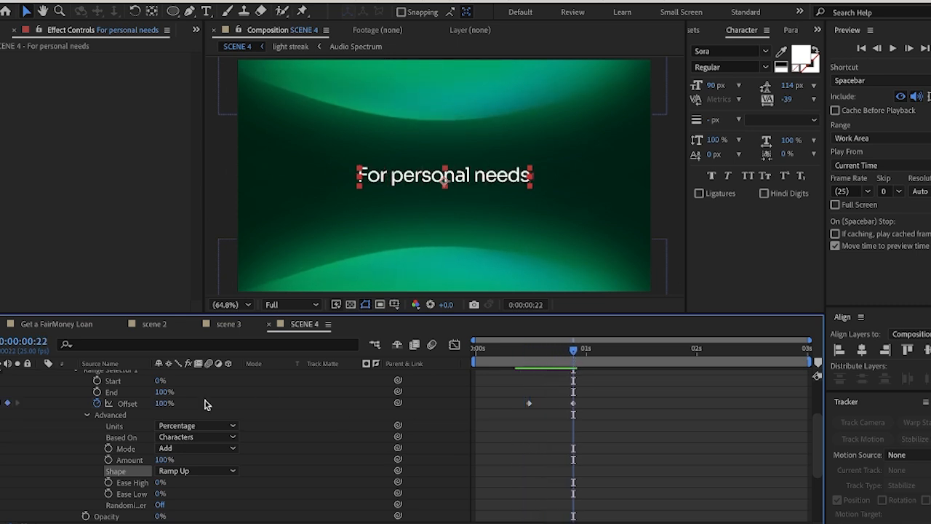
{"action": "scroll", "coordinate": [117, 434], "scroll_direction": "up", "scroll_amount": 1}
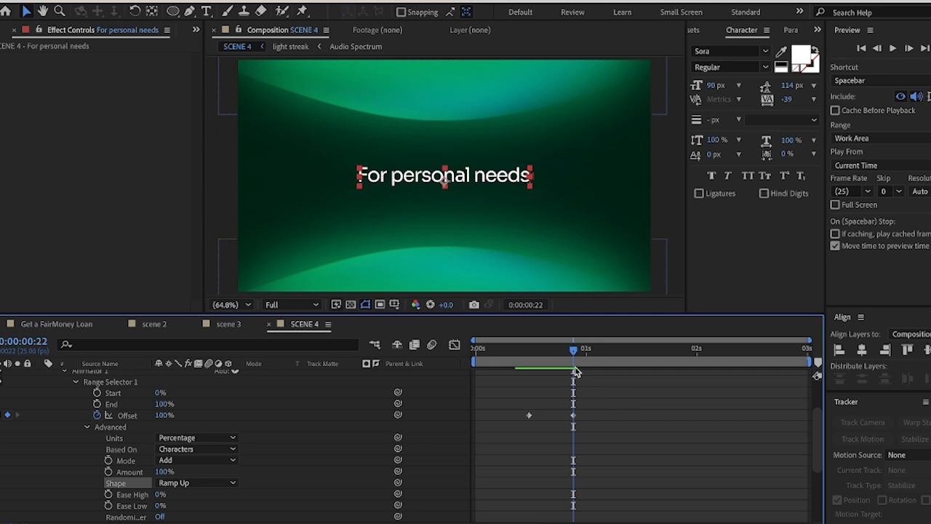
Move the current time to 0:00:01:01 and duplicate the title's Animator 1
{"action": "left_click_drag", "start_coordinate": [574, 349], "coordinate": [592, 360]}
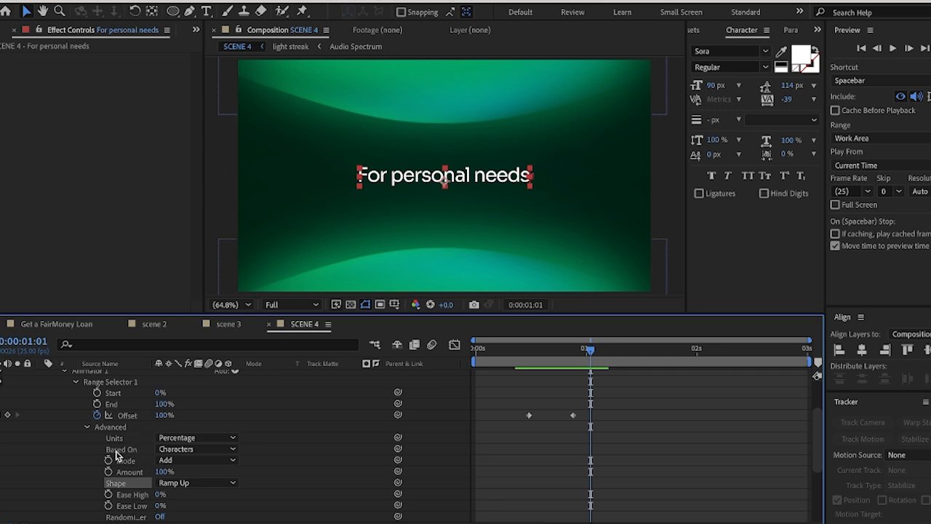
{"action": "scroll", "coordinate": [109, 418], "scroll_direction": "up", "scroll_amount": 3}
{"action": "left_click", "coordinate": [89, 420]}
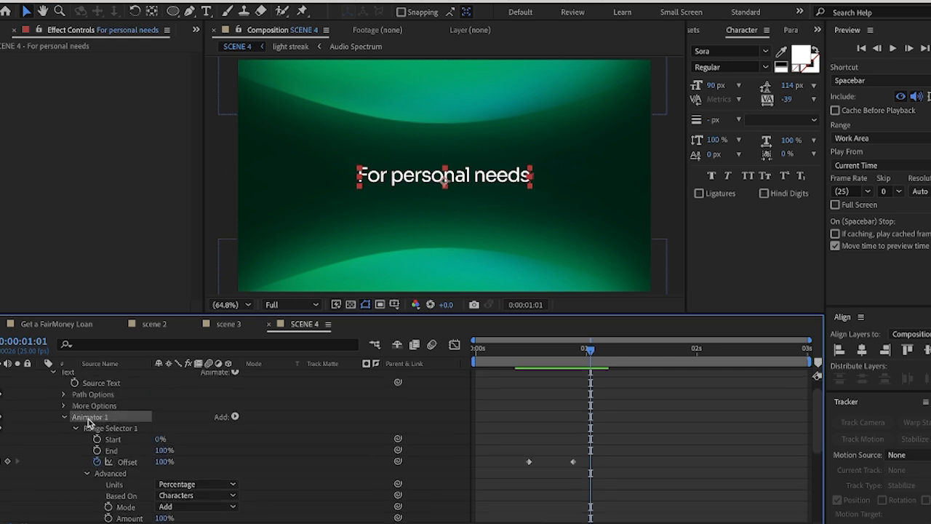
{"action": "left_click", "coordinate": [64, 419]}
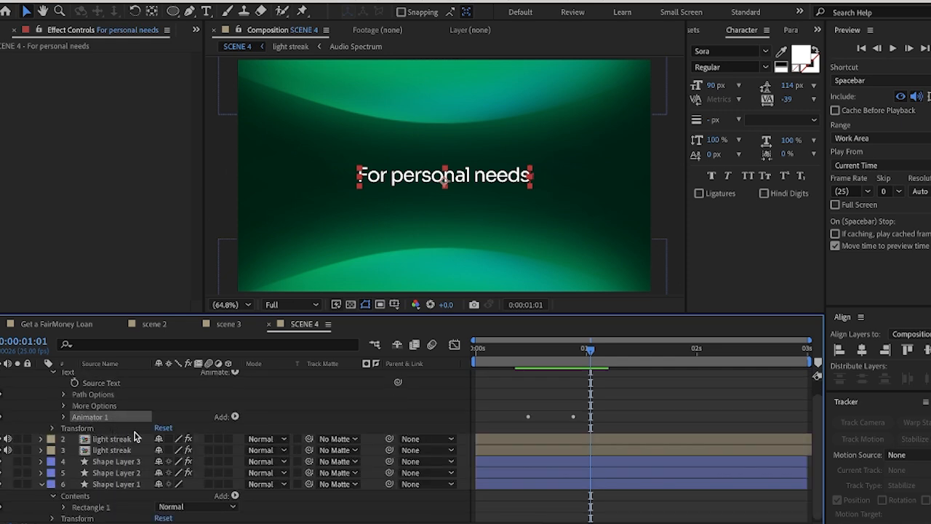
{"action": "key", "text": "ctrl+d"}
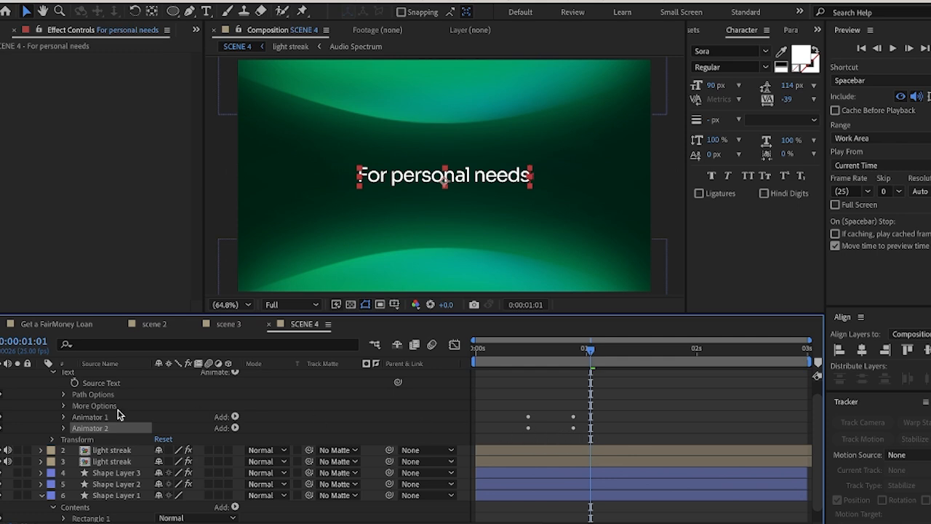
Reveal the title's keyframes and shift the duplicated animator's two Offset keyframes to start at 0:00:01:01
{"action": "key", "text": "u"}
{"action": "left_click_drag", "start_coordinate": [511, 416], "coordinate": [616, 427]}
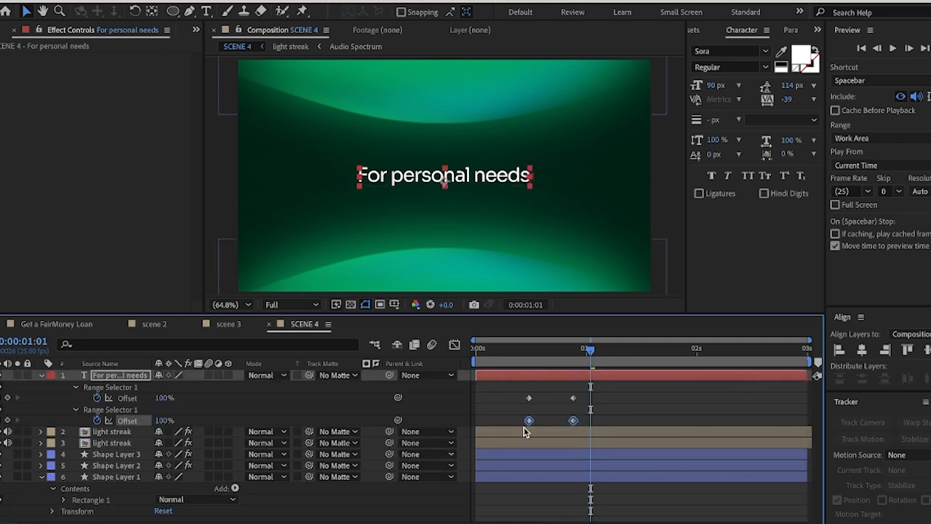
{"action": "left_click_drag", "start_coordinate": [528, 423], "coordinate": [590, 422]}
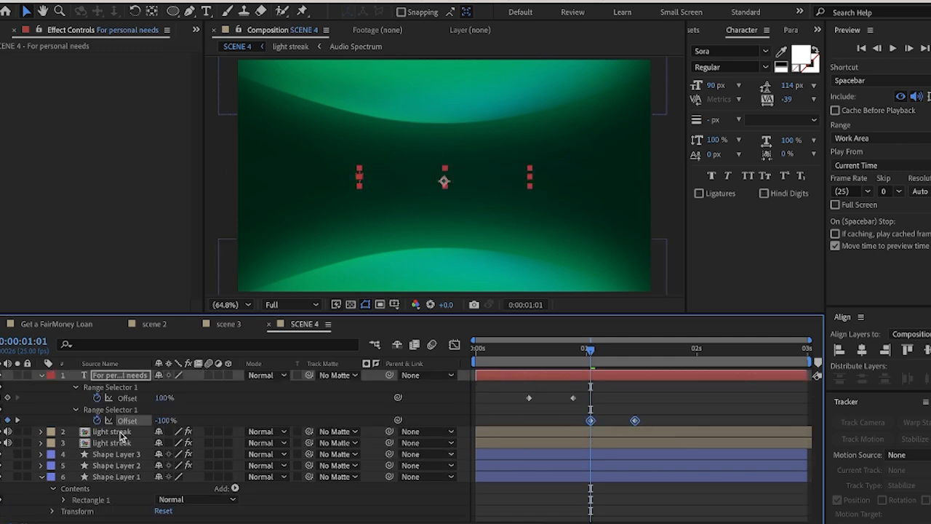
Expand the title's text properties and set the Shape of Animator 2's range selector to Ramp Down
{"action": "left_click", "coordinate": [76, 409]}
{"action": "left_click", "coordinate": [76, 410]}
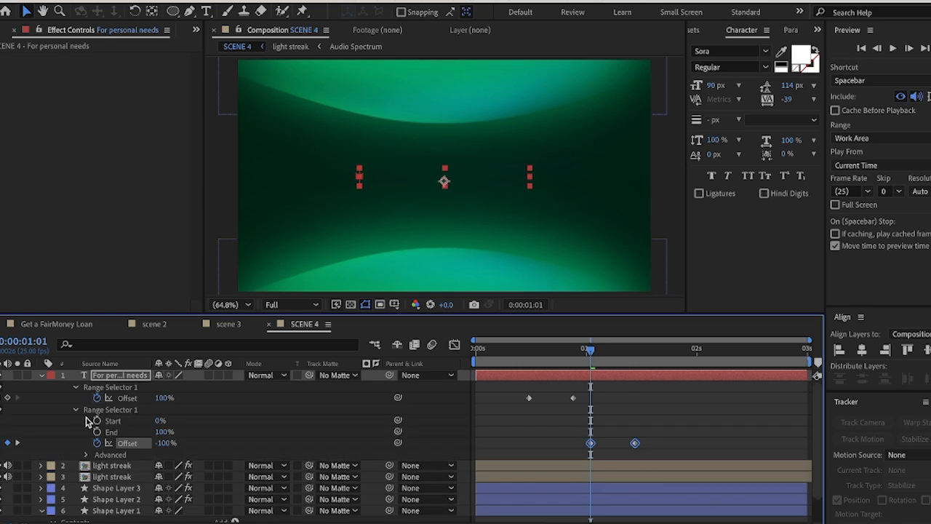
{"action": "left_click", "coordinate": [51, 375]}
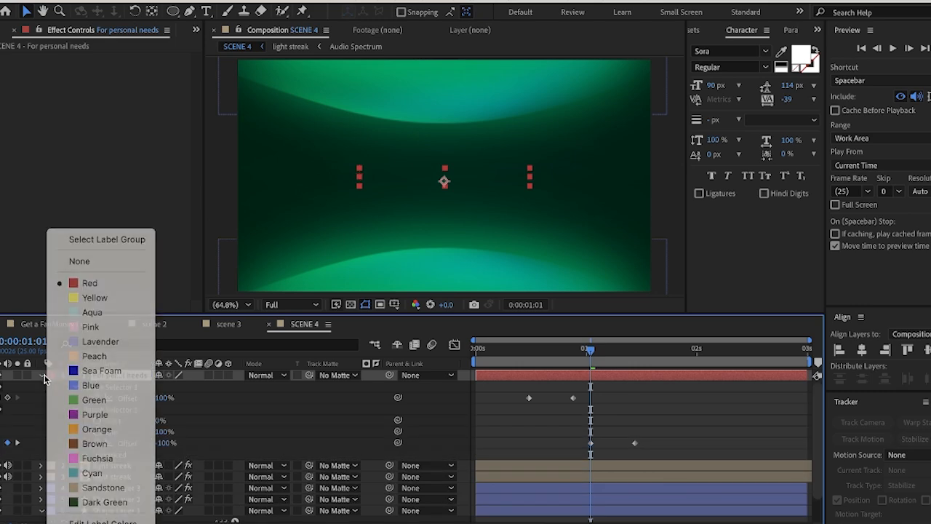
{"action": "left_click", "coordinate": [46, 376]}
{"action": "left_click", "coordinate": [42, 376]}
{"action": "left_click", "coordinate": [43, 375]}
{"action": "scroll", "coordinate": [104, 461], "scroll_direction": "down", "scroll_amount": 5}
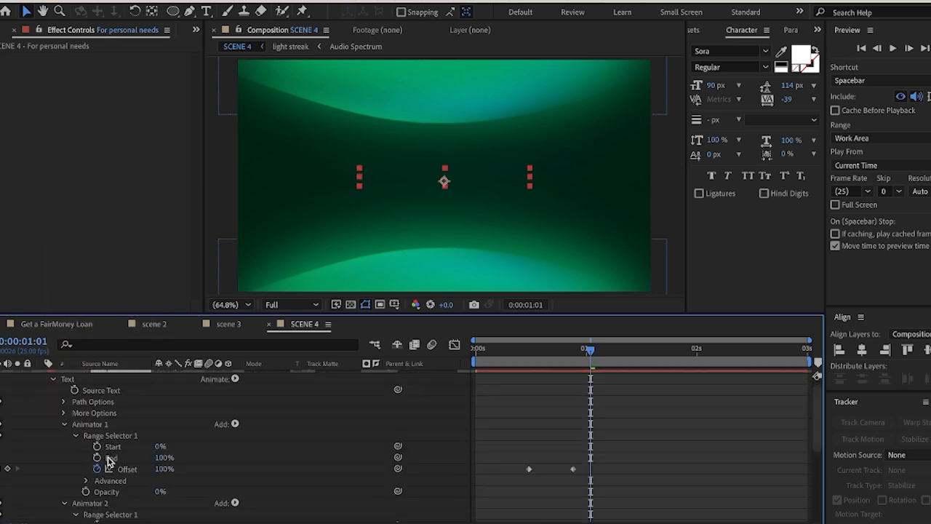
{"action": "scroll", "coordinate": [110, 496], "scroll_direction": "down", "scroll_amount": 2}
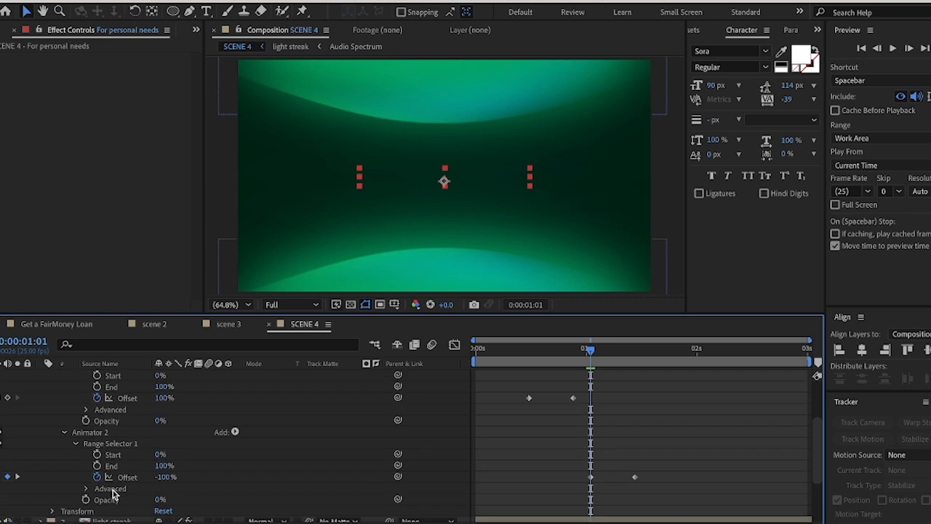
{"action": "left_click", "coordinate": [86, 480]}
{"action": "scroll", "coordinate": [91, 466], "scroll_direction": "down", "scroll_amount": 4}
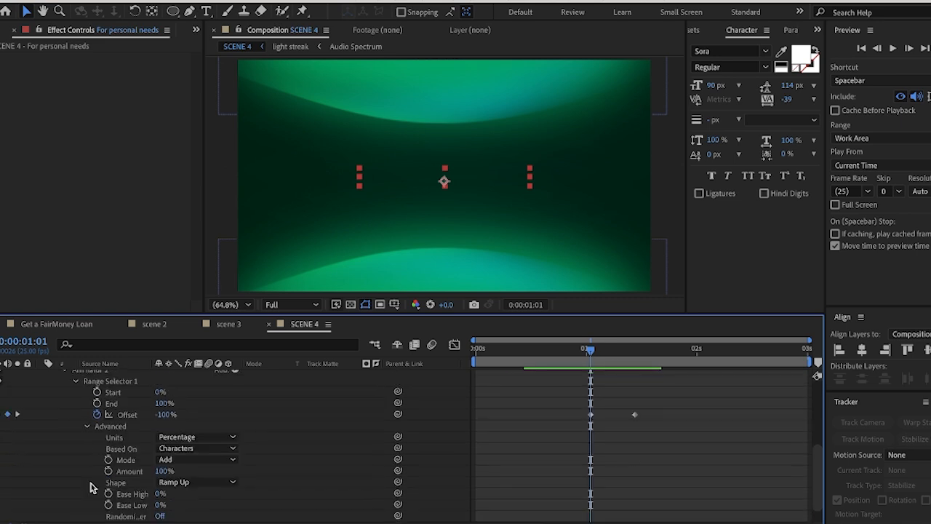
{"action": "left_click", "coordinate": [185, 482]}
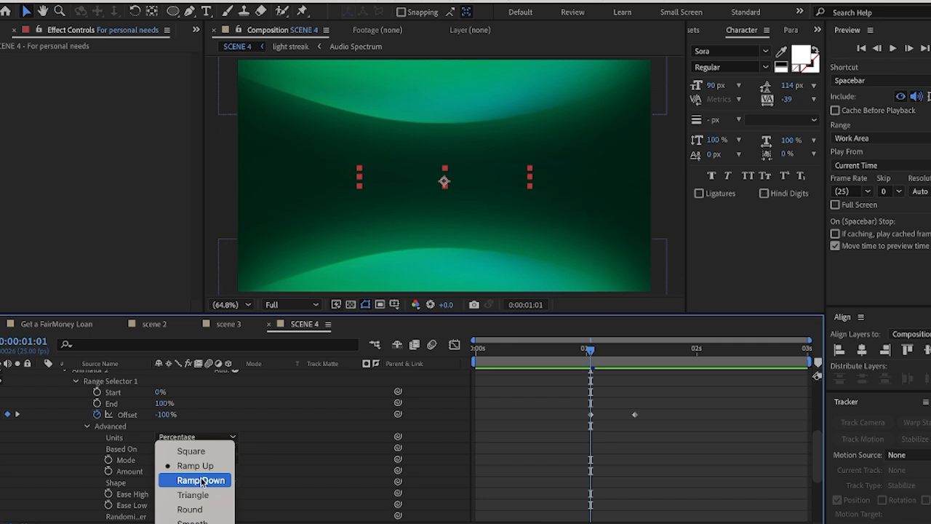
{"action": "left_click", "coordinate": [201, 480]}
Scrub through the title's fade-out and leave the current time at 0:00:01:10
{"action": "scroll", "coordinate": [589, 397], "scroll_direction": "up", "scroll_amount": 5}
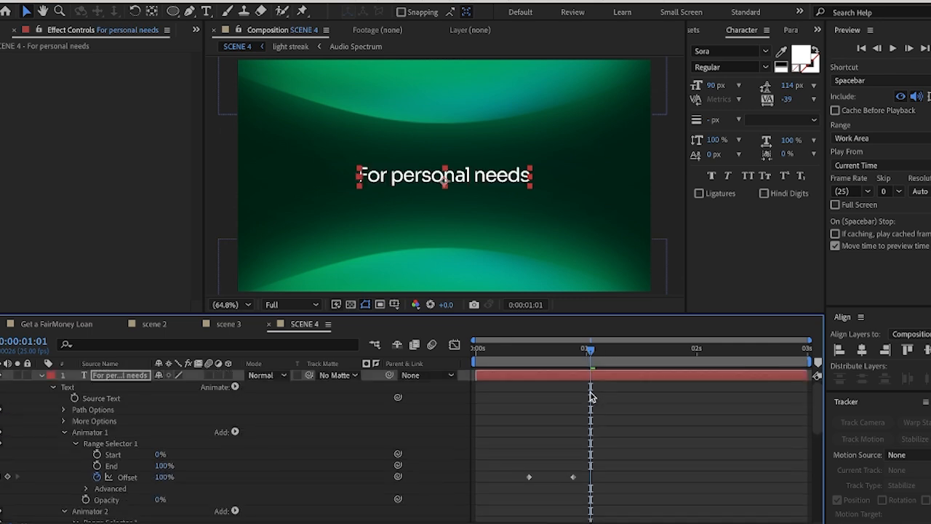
{"action": "left_click_drag", "start_coordinate": [591, 353], "coordinate": [630, 385]}
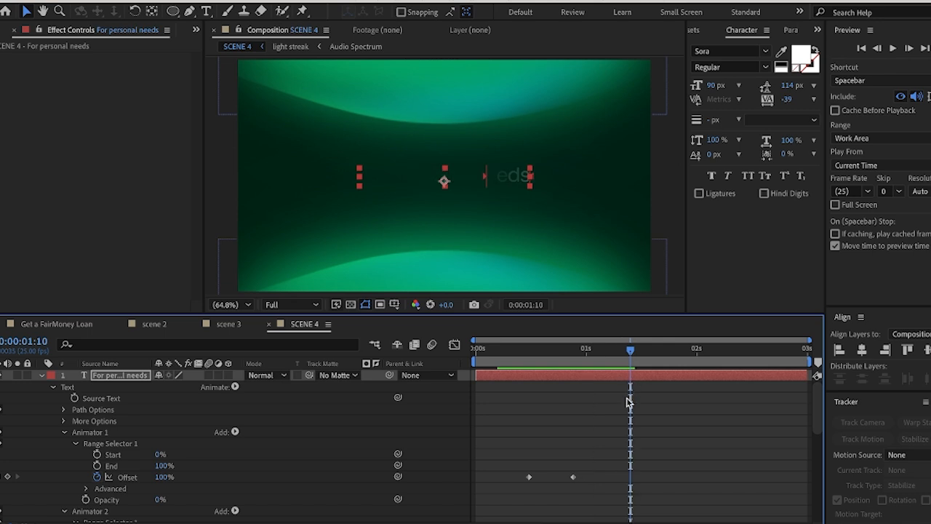
{"action": "scroll", "coordinate": [629, 402], "scroll_direction": "down", "scroll_amount": 1}
{"action": "scroll", "coordinate": [630, 402], "scroll_direction": "down", "scroll_amount": 2}
{"action": "left_click_drag", "start_coordinate": [631, 353], "coordinate": [630, 383]}
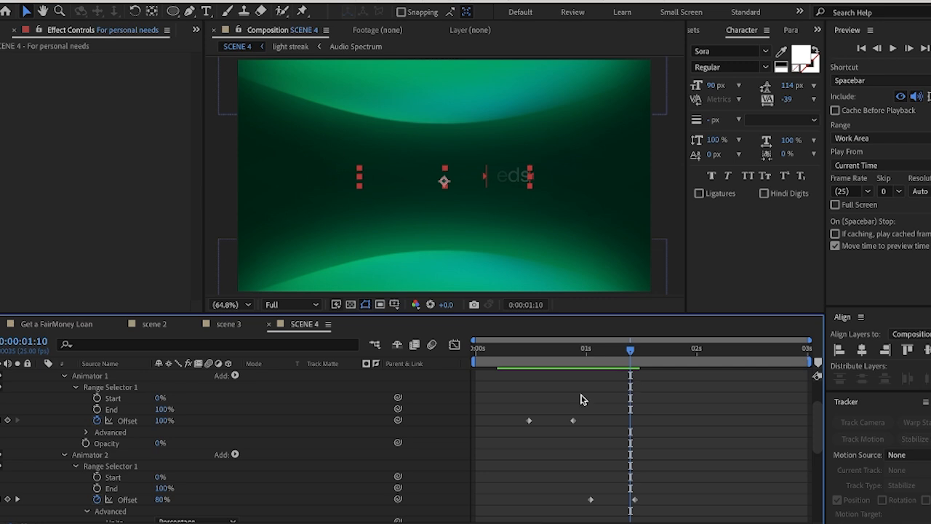
Set both Ease High and Ease Low of Animator 2's range selector to 50%
{"action": "scroll", "coordinate": [116, 469], "scroll_direction": "down", "scroll_amount": 1}
{"action": "scroll", "coordinate": [116, 469], "scroll_direction": "down", "scroll_amount": 1}
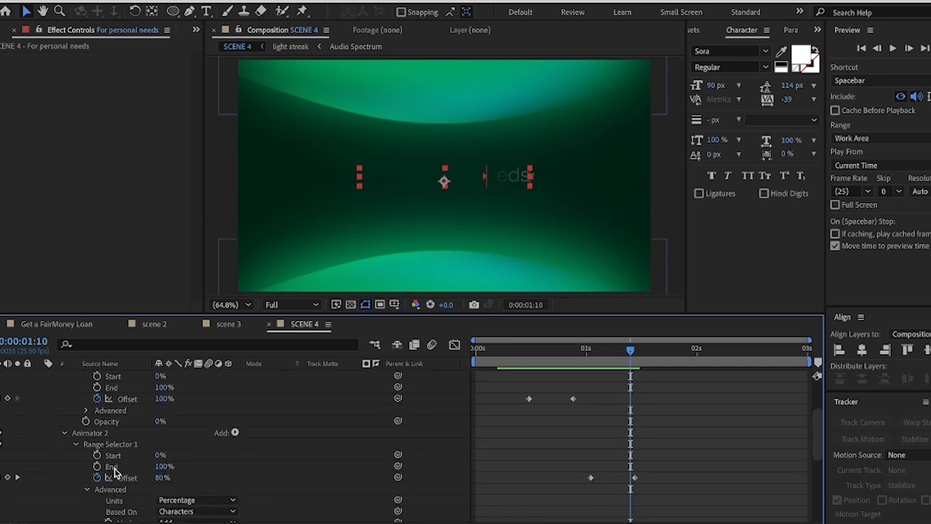
{"action": "scroll", "coordinate": [114, 480], "scroll_direction": "down", "scroll_amount": 2}
{"action": "scroll", "coordinate": [117, 479], "scroll_direction": "down", "scroll_amount": 2}
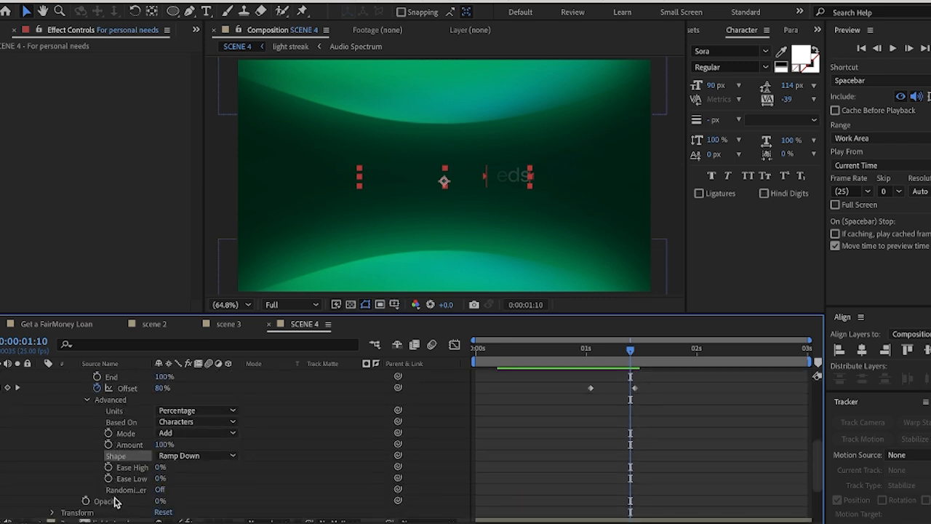
{"action": "left_click", "coordinate": [160, 468]}
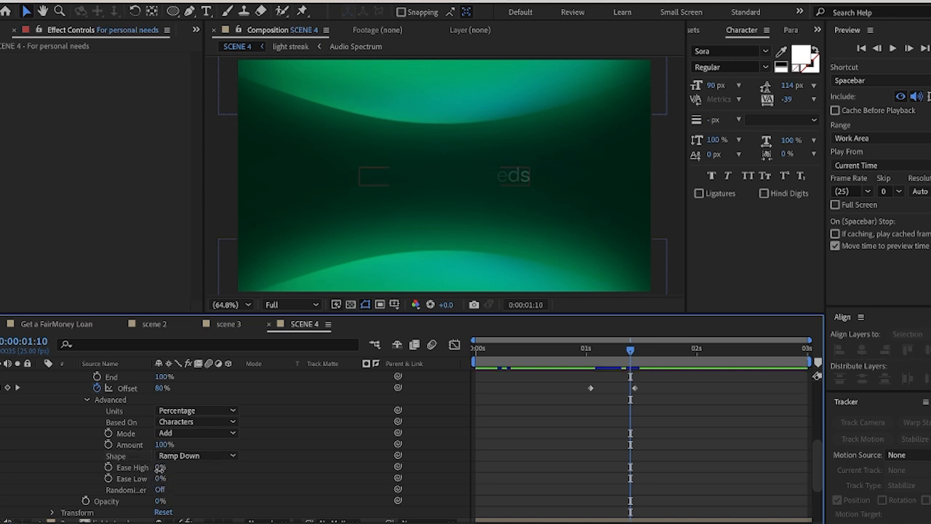
{"action": "left_click", "coordinate": [160, 468]}
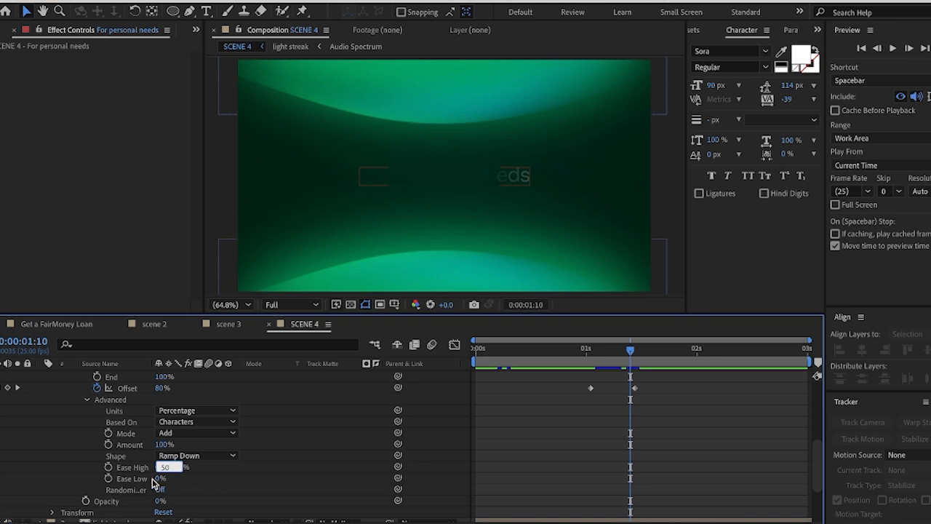
{"action": "key", "text": "Return"}
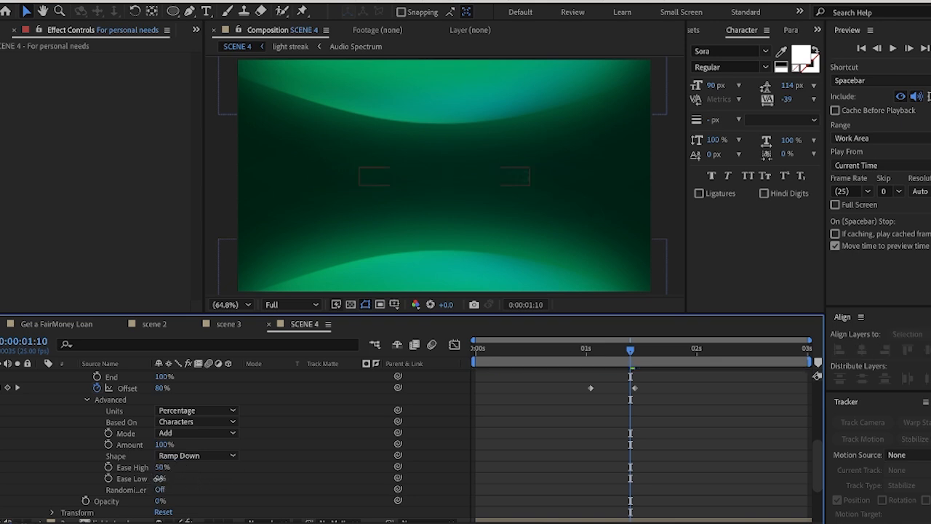
{"action": "left_click", "coordinate": [159, 479]}
{"action": "type", "text": "50"}
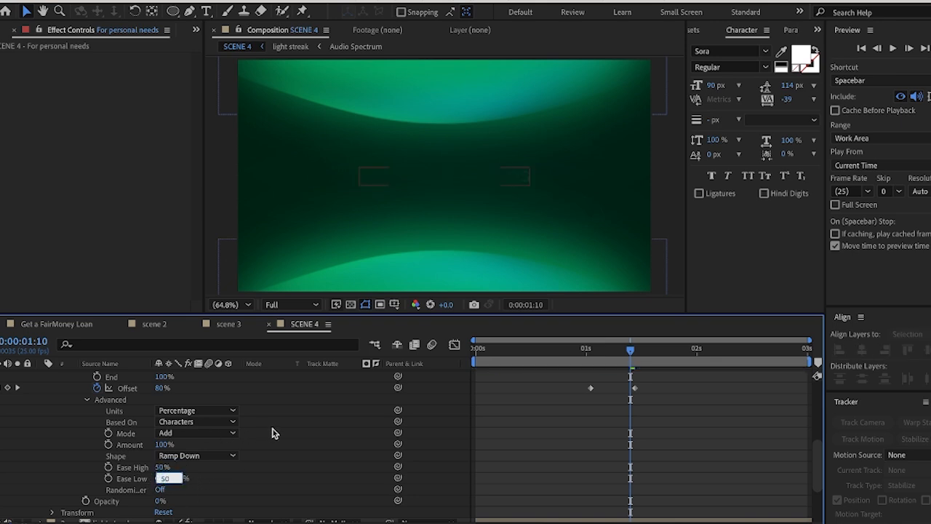
{"action": "key", "text": "Return"}
Set both Ease High and Ease Low of Animator 1's range selector to 50%
{"action": "scroll", "coordinate": [124, 452], "scroll_direction": "up", "scroll_amount": 1}
{"action": "scroll", "coordinate": [123, 452], "scroll_direction": "up", "scroll_amount": 3}
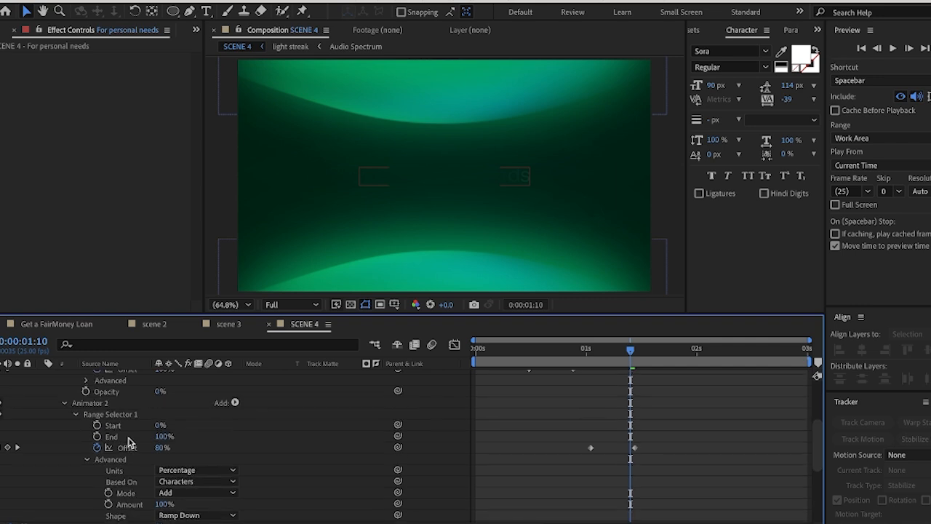
{"action": "scroll", "coordinate": [104, 414], "scroll_direction": "up", "scroll_amount": 1}
{"action": "scroll", "coordinate": [103, 418], "scroll_direction": "up", "scroll_amount": 3}
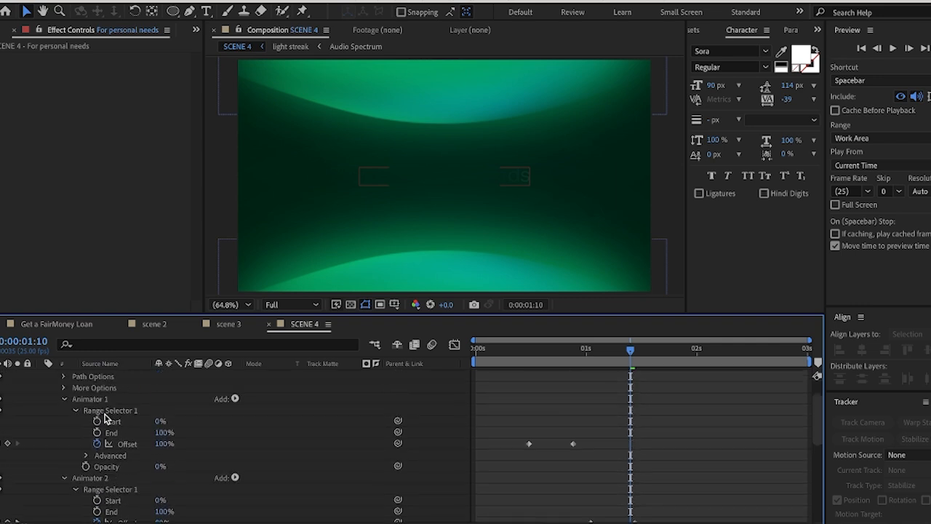
{"action": "left_click", "coordinate": [86, 456]}
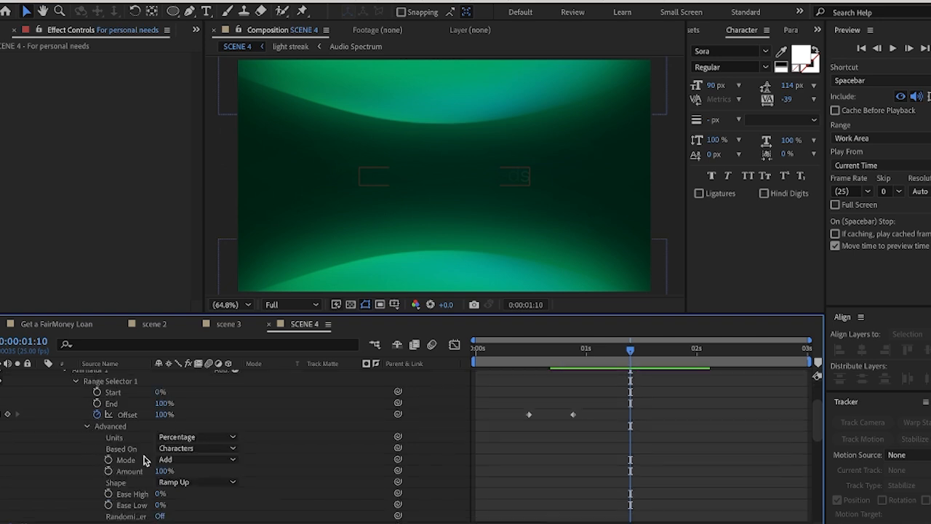
{"action": "left_click", "coordinate": [160, 495]}
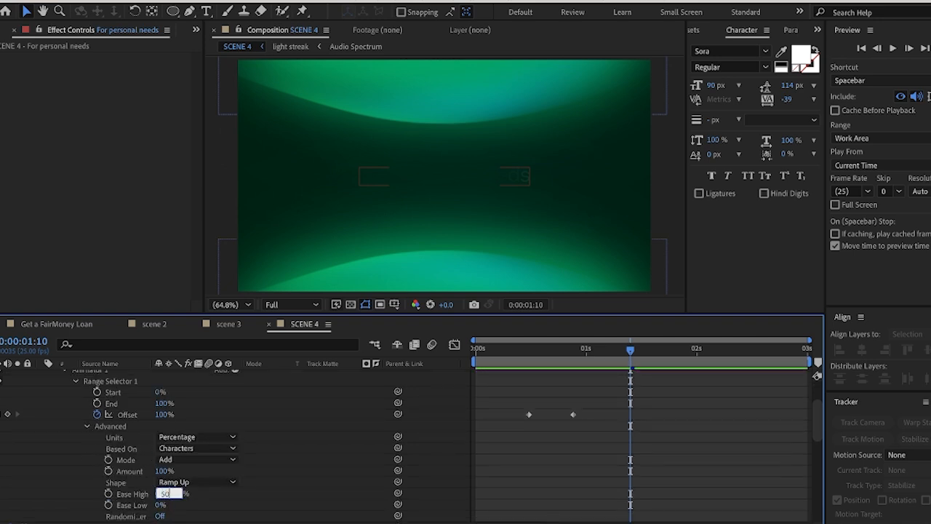
{"action": "left_click", "coordinate": [159, 506]}
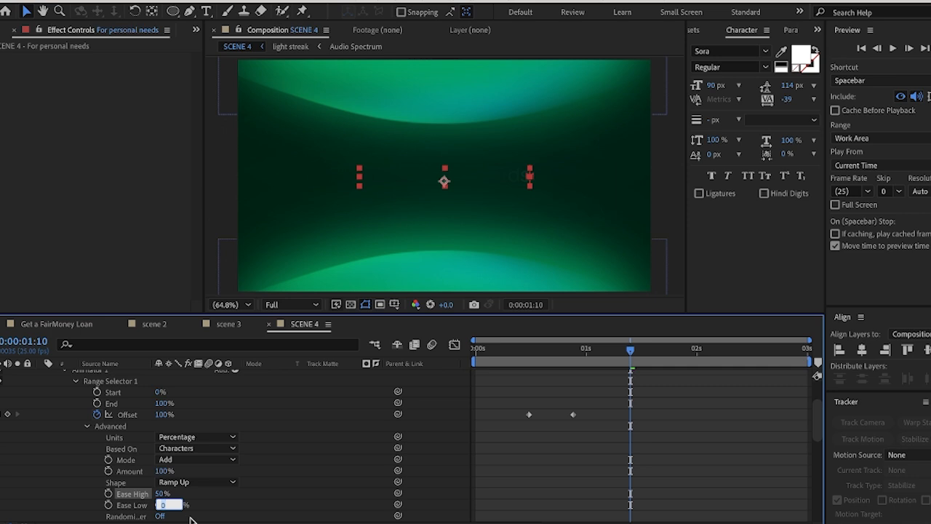
{"action": "left_click", "coordinate": [632, 388]}
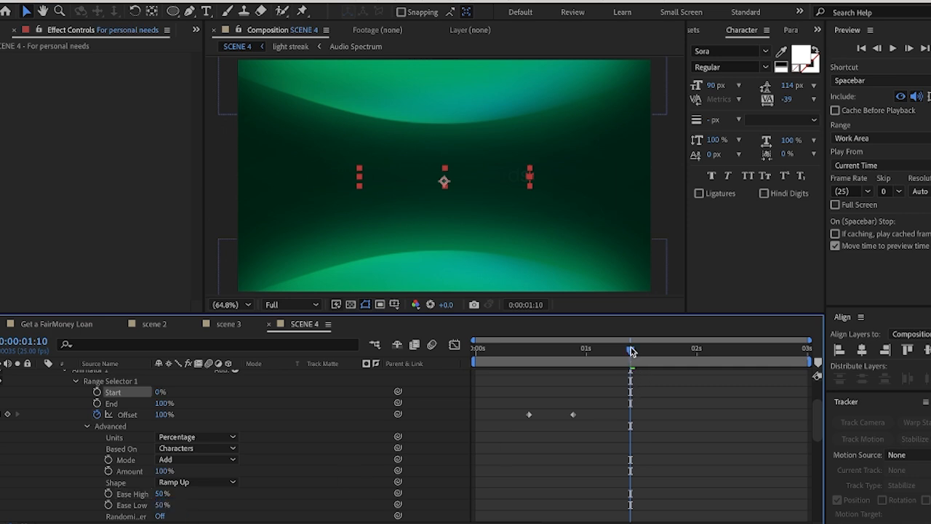
Move the current time to 0:00:01:16 and show only the keyframed properties of all layers in SCENE 4
{"action": "left_click_drag", "start_coordinate": [632, 351], "coordinate": [656, 385]}
{"action": "scroll", "coordinate": [563, 439], "scroll_direction": "down", "scroll_amount": 2}
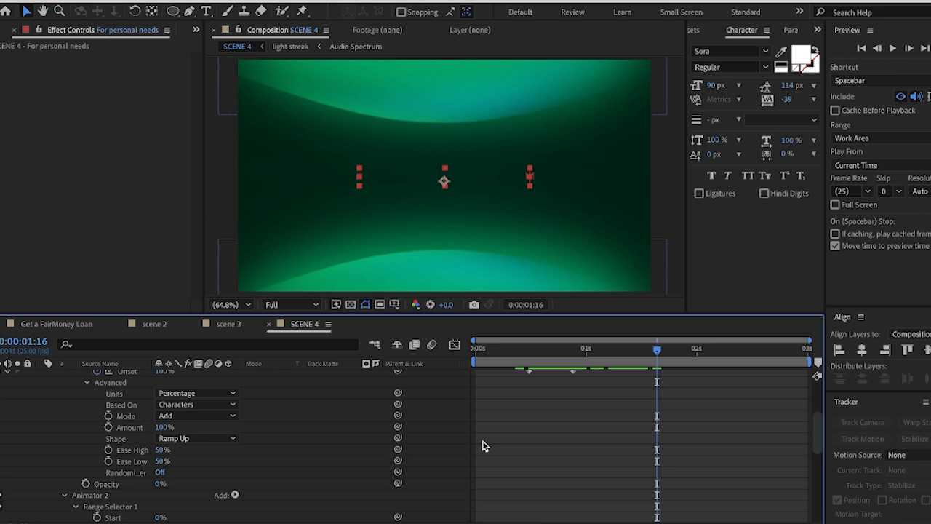
{"action": "key", "text": "ctrl+a"}
{"action": "key", "text": "u"}
{"action": "left_click", "coordinate": [691, 400]}
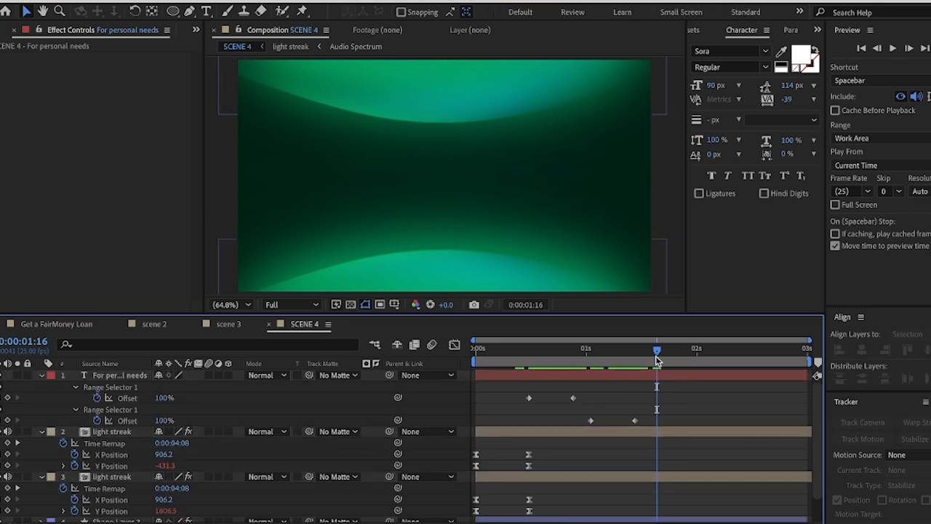
Preview the title animation and compare it with the Expenses text in the Get a FairMoney Loan reference composition
{"action": "left_click_drag", "start_coordinate": [657, 355], "coordinate": [575, 354]}
{"action": "key", "text": "space"}
{"action": "left_click", "coordinate": [57, 325]}
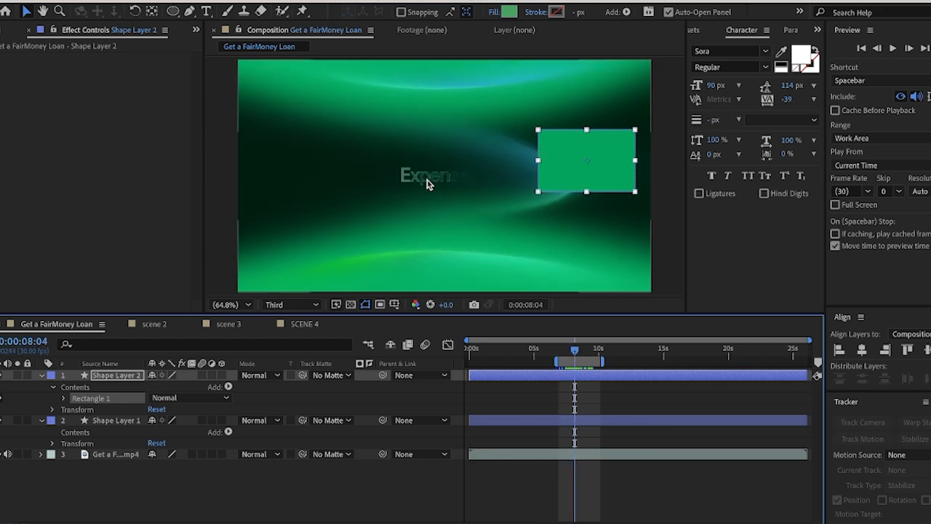
{"action": "left_click", "coordinate": [302, 324]}
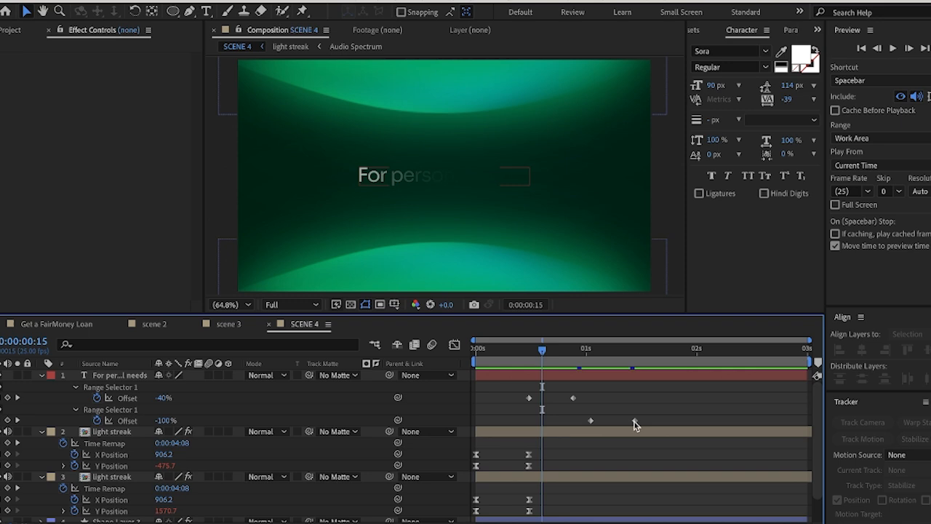
Duplicate the title layer and swap the copy's fill and stroke to give it a white outline without fill
{"action": "left_click", "coordinate": [516, 376]}
{"action": "key", "text": "ctrl+d"}
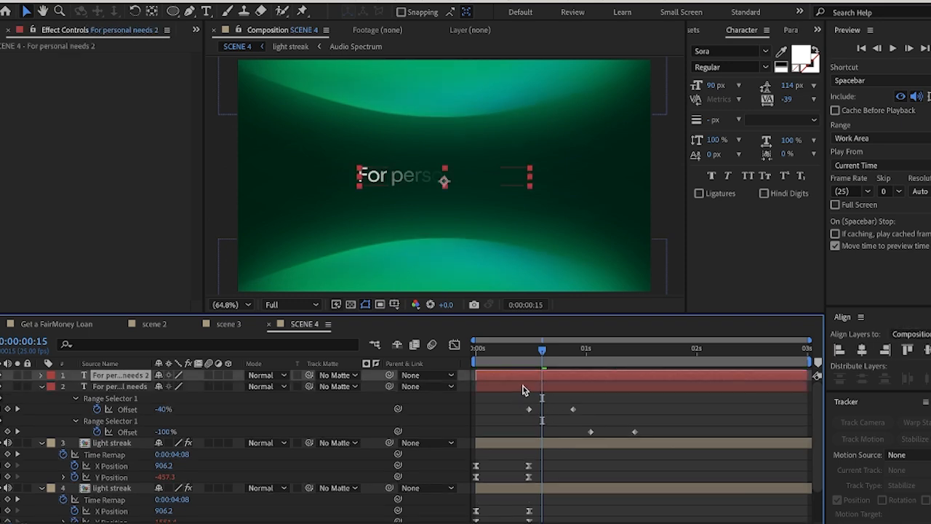
{"action": "left_click", "coordinate": [816, 54]}
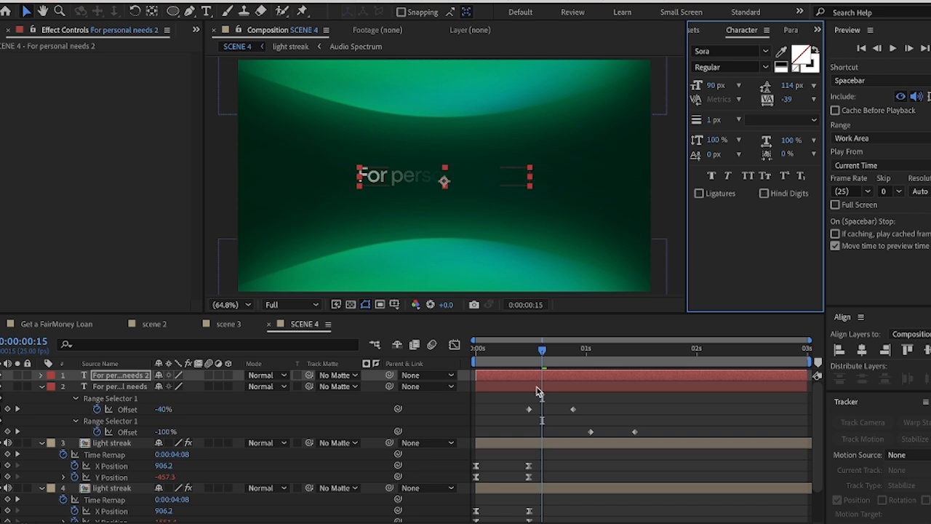
Shift all four Offset keyframes of the original filled title so the first starts at 0:00:00:15
{"action": "key", "text": "u"}
{"action": "left_click_drag", "start_coordinate": [510, 450], "coordinate": [647, 485]}
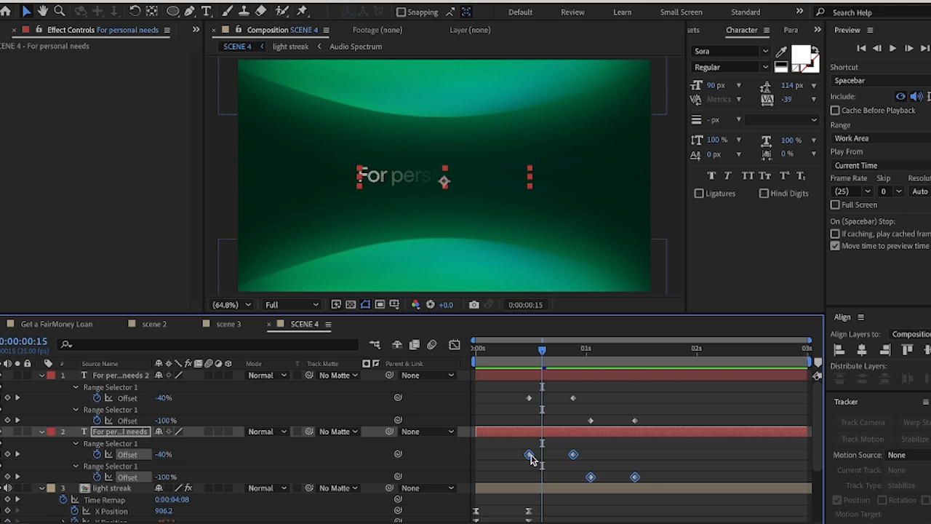
{"action": "left_click_drag", "start_coordinate": [529, 457], "coordinate": [542, 456]}
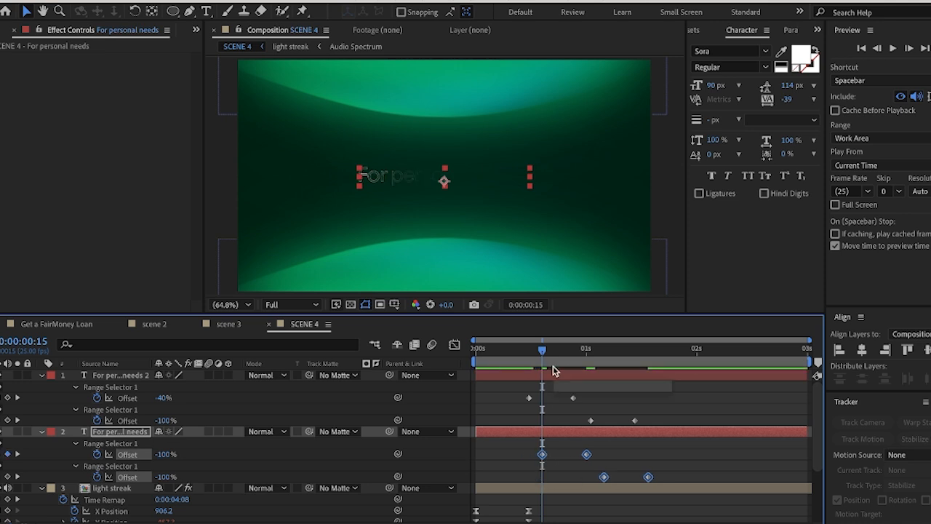
Preview the layered title animation from the beginning and leave the current time at 0:00:00:11
{"action": "left_click_drag", "start_coordinate": [542, 350], "coordinate": [518, 356]}
{"action": "left_click_drag", "start_coordinate": [526, 362], "coordinate": [477, 370]}
{"action": "key", "text": "space"}
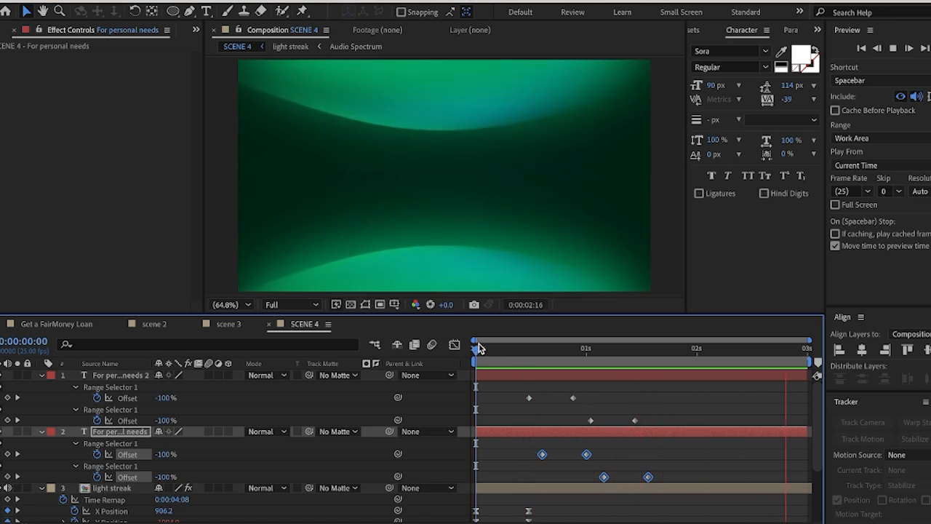
{"action": "left_click_drag", "start_coordinate": [477, 350], "coordinate": [523, 388]}
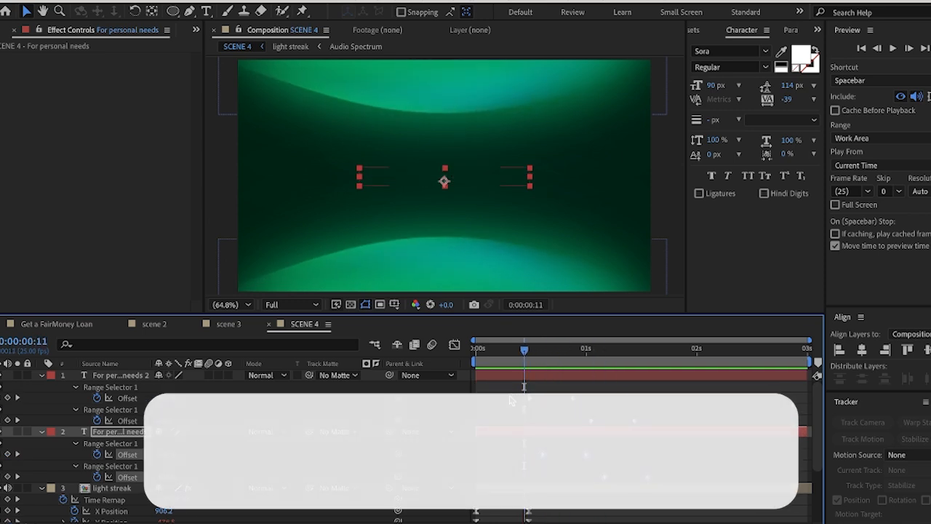
Check the reference composition around 0:00:08:18, where the Expenses text is fully shown, and return to SCENE 4
{"action": "left_click", "coordinate": [509, 374]}
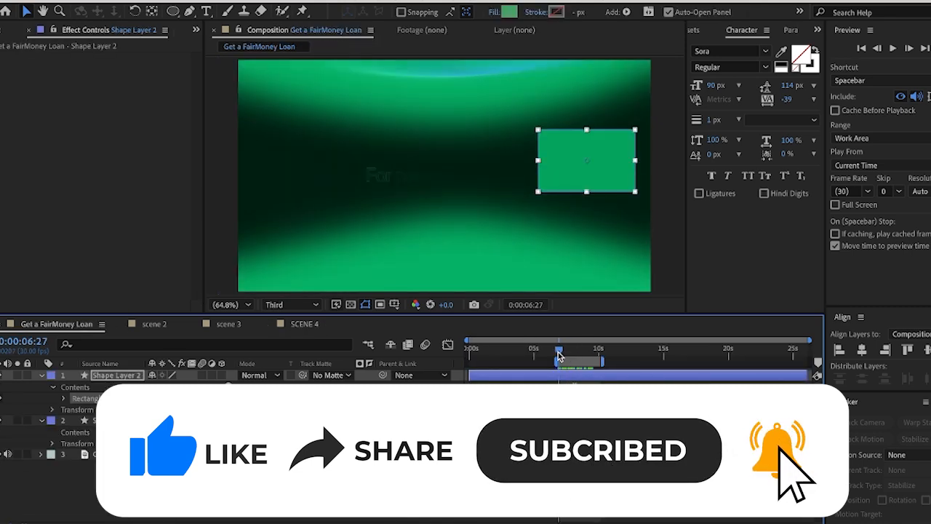
{"action": "left_click_drag", "start_coordinate": [559, 354], "coordinate": [580, 356]}
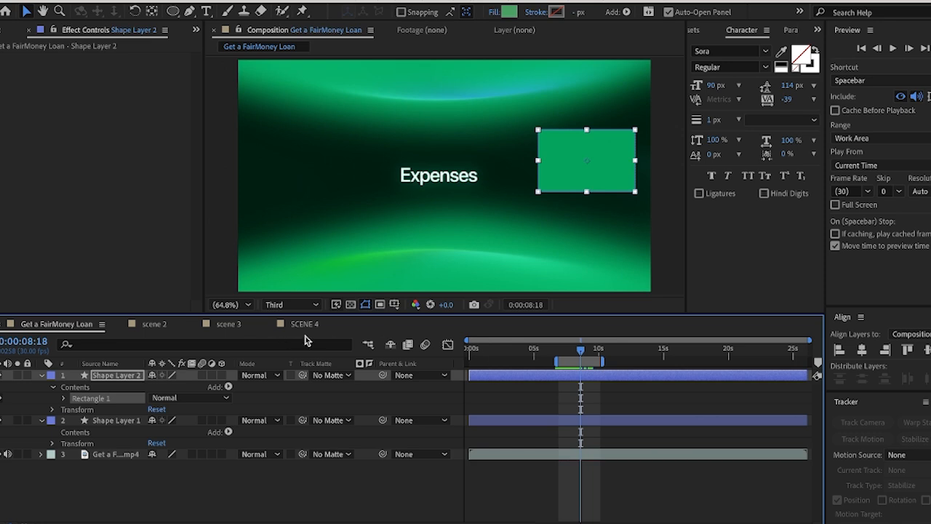
{"action": "left_click", "coordinate": [309, 325]}
Duplicate the lower light streak and move the copy to the top of the layer stack, above both titles
{"action": "scroll", "coordinate": [131, 497], "scroll_direction": "down", "scroll_amount": 2}
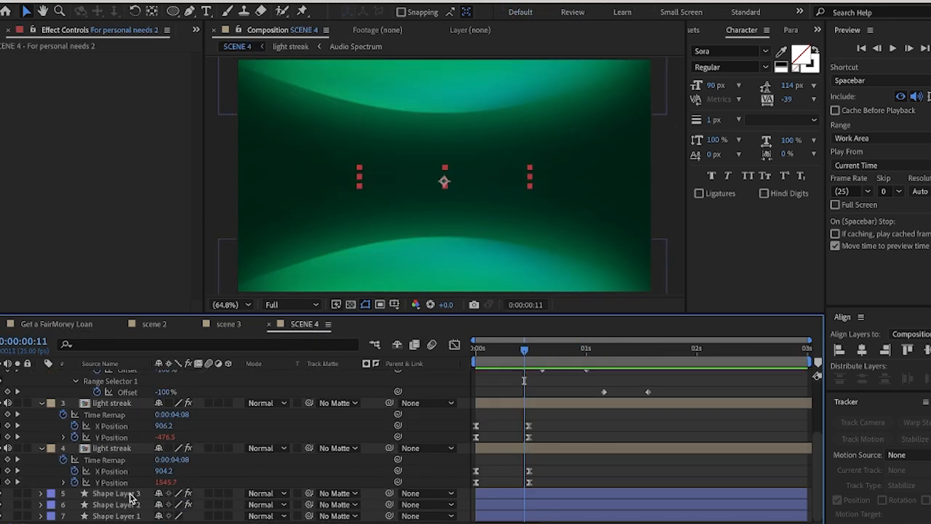
{"action": "left_click", "coordinate": [109, 449]}
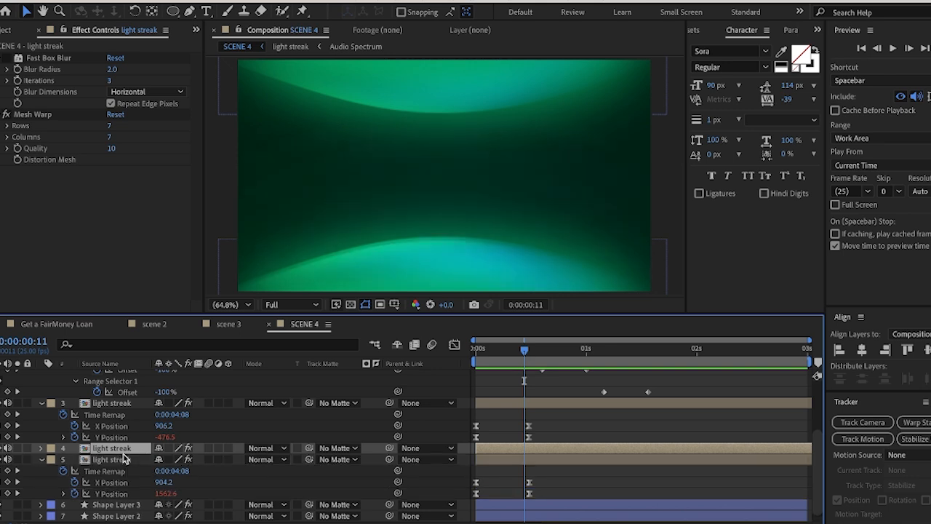
{"action": "scroll", "coordinate": [125, 455], "scroll_direction": "up", "scroll_amount": 2}
{"action": "scroll", "coordinate": [112, 484], "scroll_direction": "down", "scroll_amount": 2}
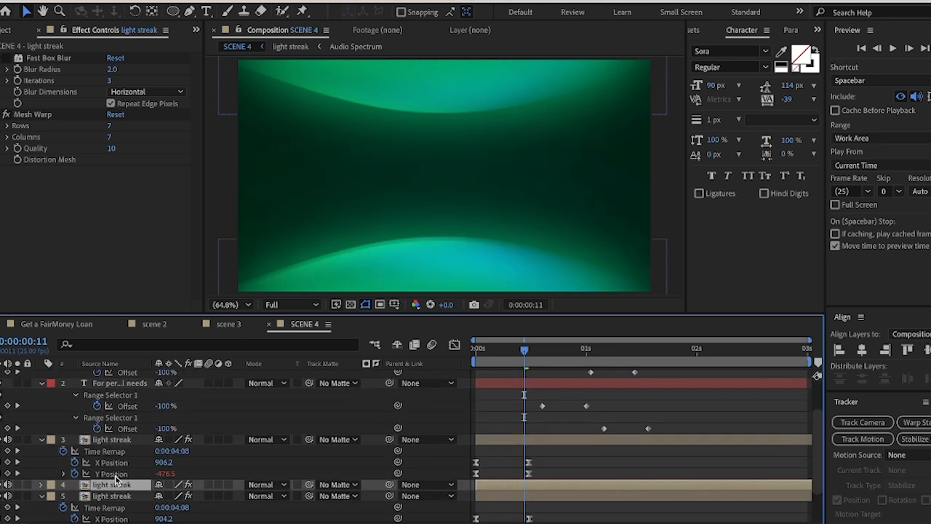
{"action": "mouse_move", "coordinate": [113, 487]}
{"action": "left_mouse_down"}
{"action": "mouse_move", "coordinate": [114, 360]}
{"action": "mouse_move", "coordinate": [129, 381]}
{"action": "mouse_move", "coordinate": [116, 371]}
{"action": "left_mouse_up"}
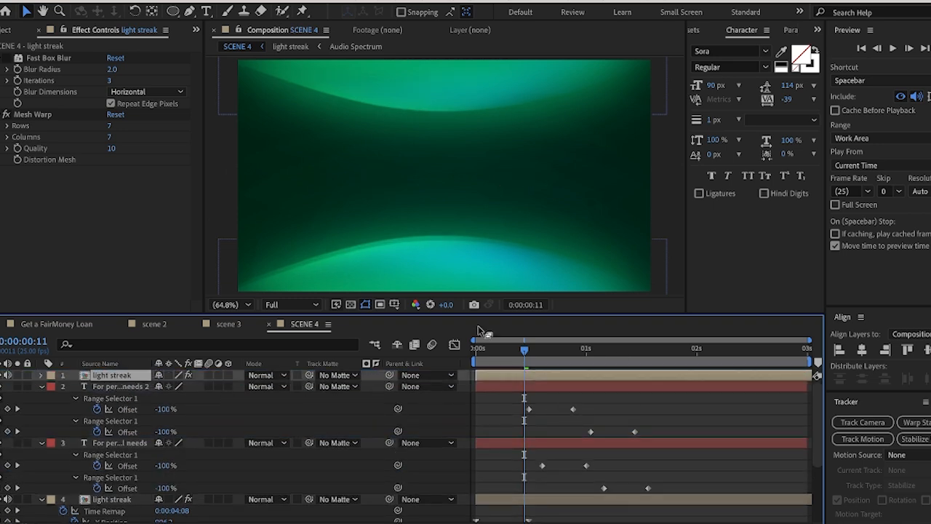
Set the duplicated light streak's Rotation to 90°
{"action": "key", "text": "r"}
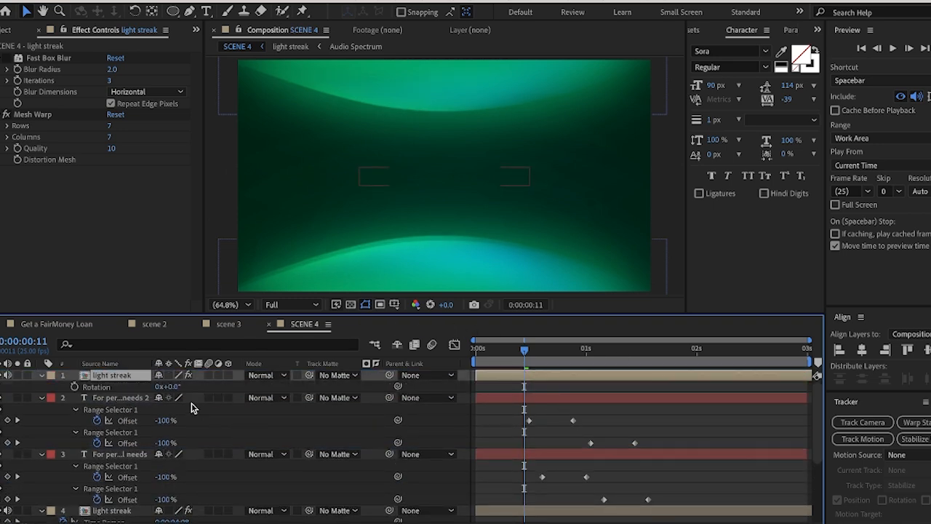
{"action": "left_click", "coordinate": [174, 386]}
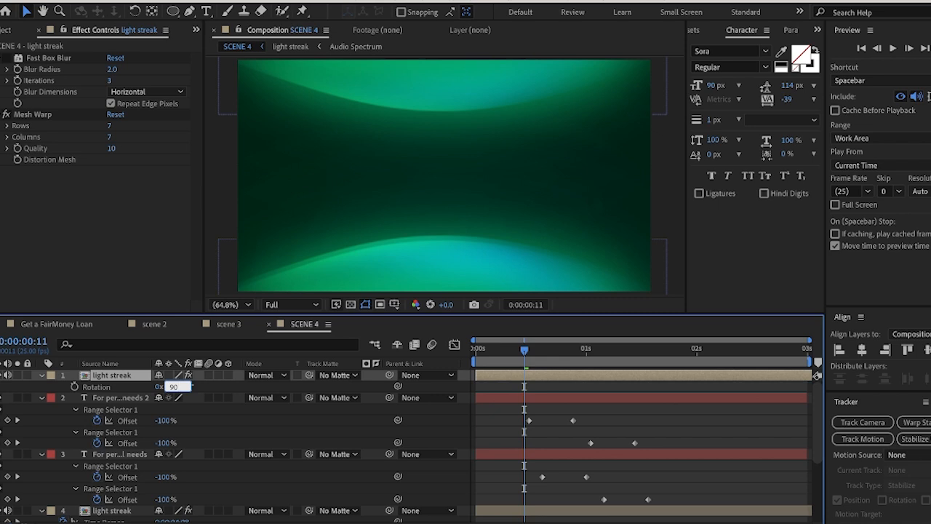
{"action": "key", "text": "Return"}
Reposition the rotated light streak to about X 207, Y 518 so it runs vertically near the frame's centre
{"action": "left_click_drag", "start_coordinate": [562, 266], "coordinate": [515, 158]}
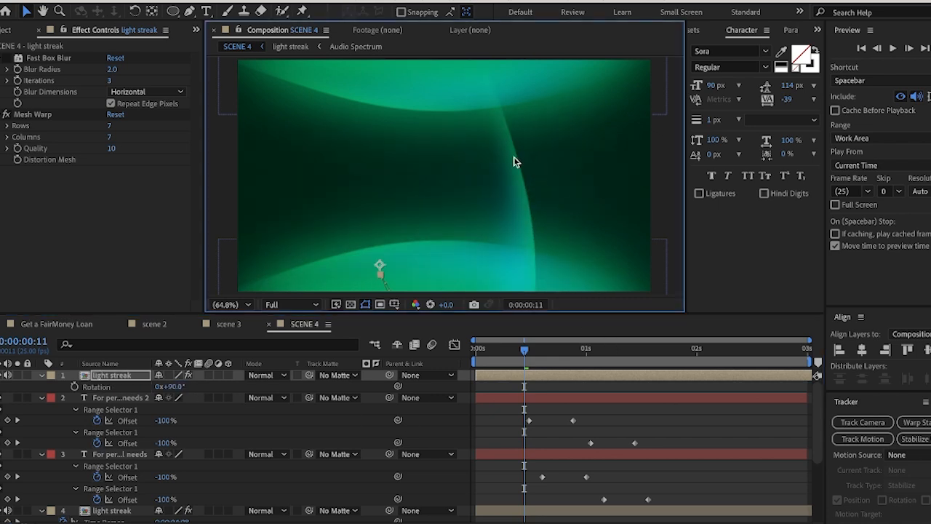
{"action": "left_click_drag", "start_coordinate": [494, 201], "coordinate": [468, 121]}
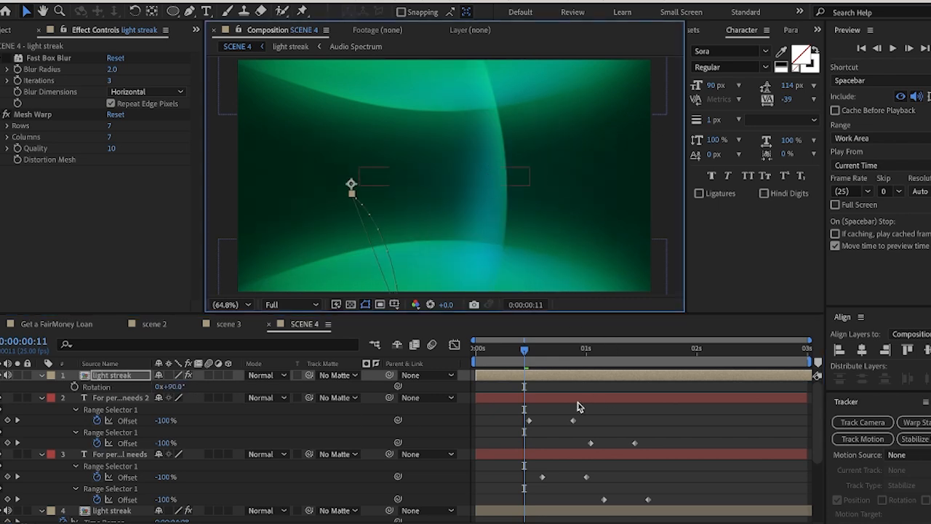
{"action": "key", "text": "ctrl+z"}
{"action": "key", "text": "u"}
{"action": "left_click_drag", "start_coordinate": [567, 390], "coordinate": [466, 412]}
{"action": "key", "text": "u"}
{"action": "left_click_drag", "start_coordinate": [523, 243], "coordinate": [426, 150]}
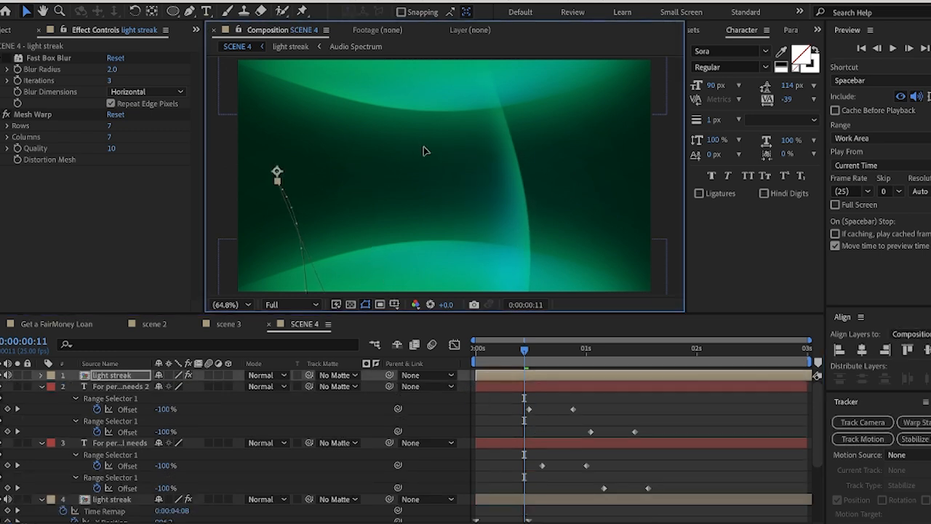
Remove the Mesh Warp effect from the vertical light streak
{"action": "scroll", "coordinate": [483, 277], "scroll_direction": "down", "scroll_amount": 2}
{"action": "scroll", "coordinate": [477, 265], "scroll_direction": "up", "scroll_amount": 2}
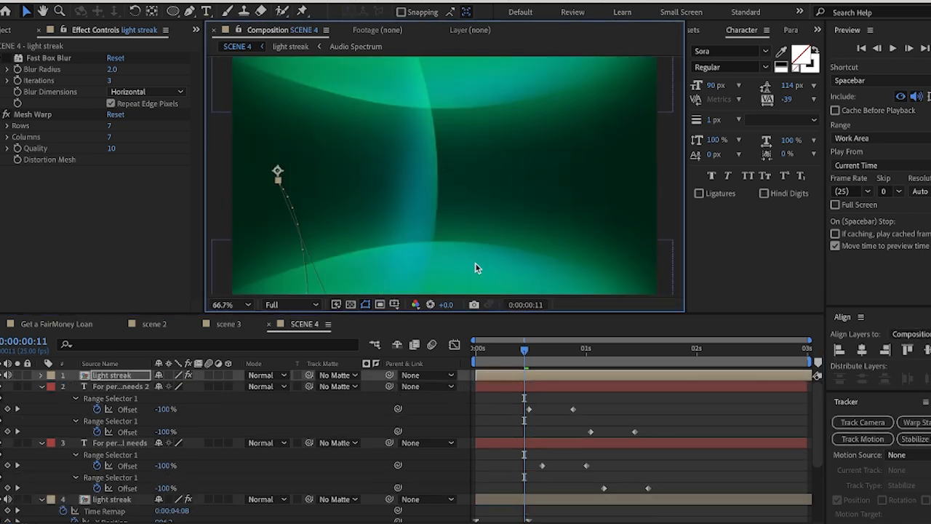
{"action": "scroll", "coordinate": [475, 262], "scroll_direction": "down", "scroll_amount": 2}
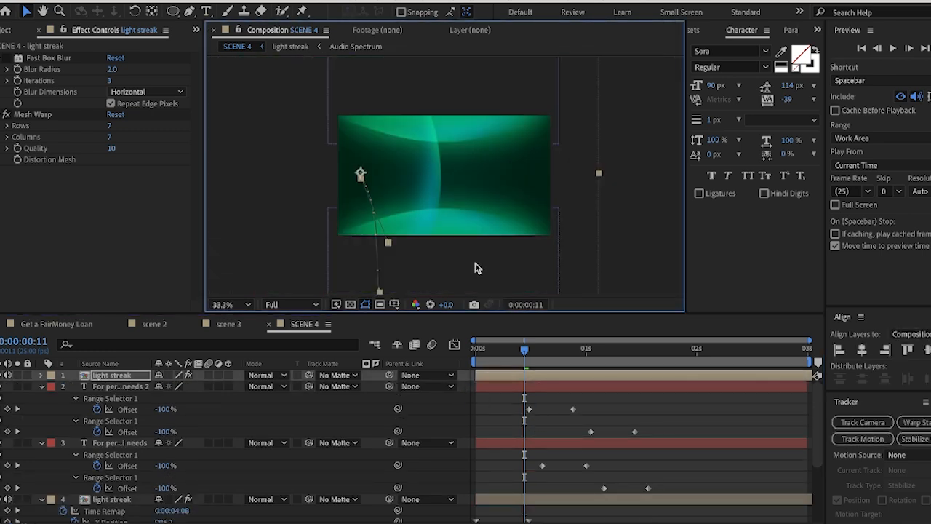
{"action": "left_click", "coordinate": [42, 115]}
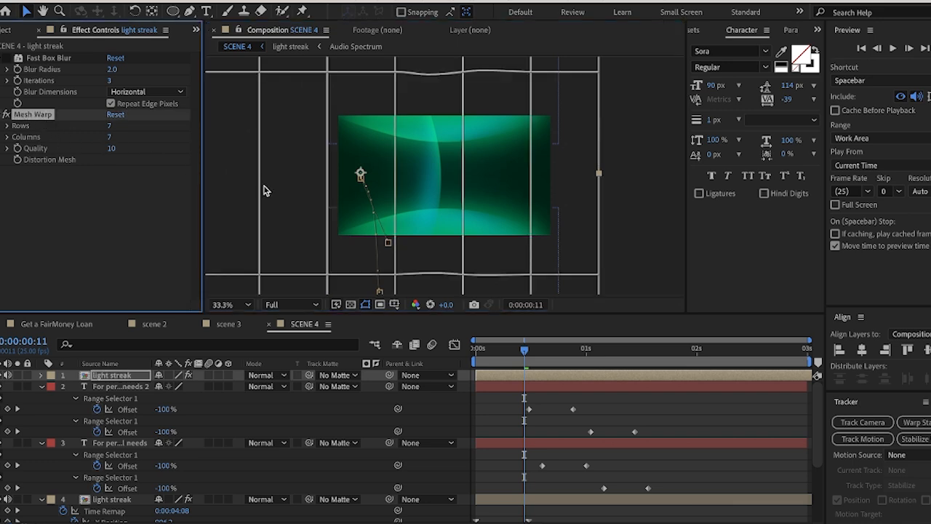
{"action": "key", "text": "Delete"}
Reveal the vertical light streak's keyframes and delete all its X Position and Y Position keyframes
{"action": "left_click", "coordinate": [40, 62]}
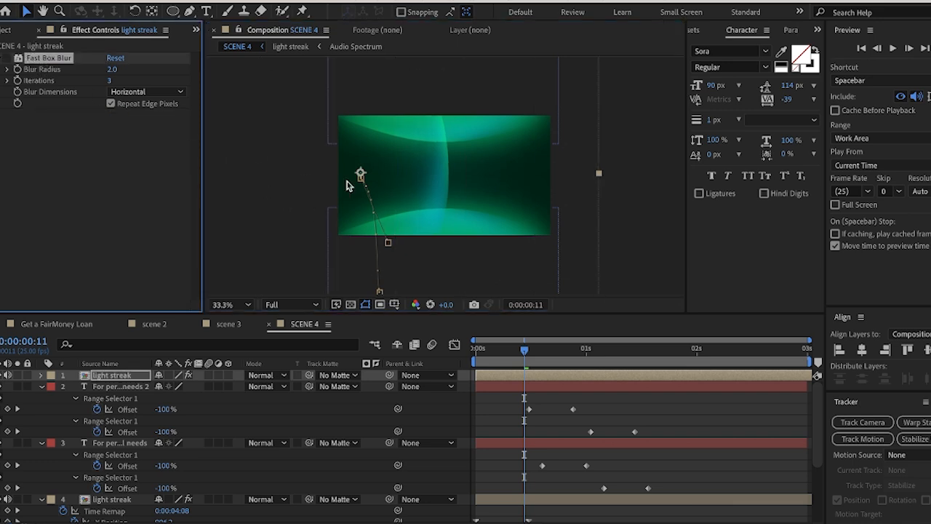
{"action": "key", "text": "u"}
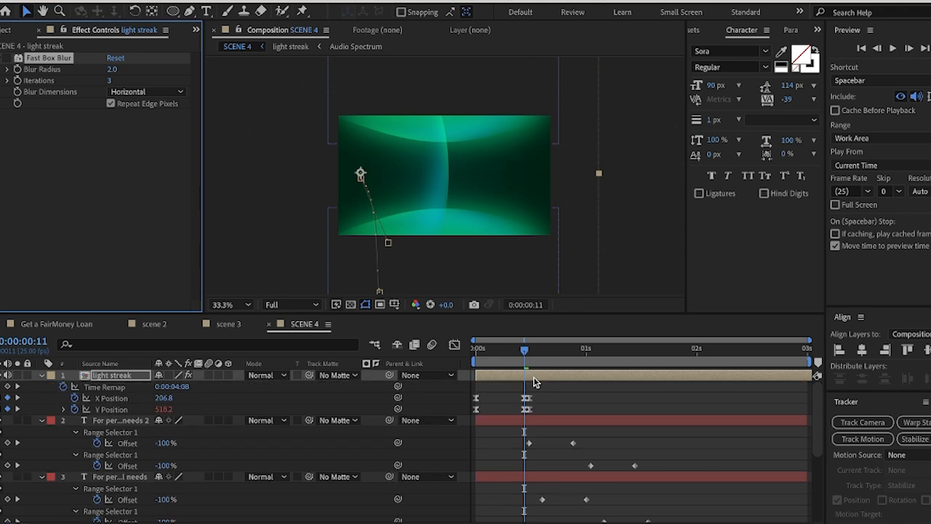
{"action": "left_click_drag", "start_coordinate": [560, 388], "coordinate": [474, 428]}
{"action": "key", "text": "Delete"}
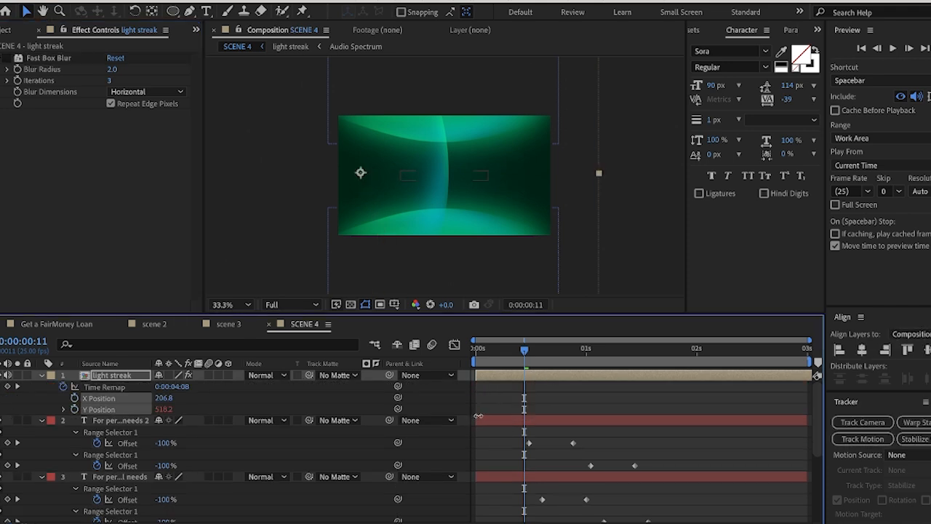
Unlink the vertical light streak's Scale dimensions and enlarge it to about 688.9, 438.9%
{"action": "left_click", "coordinate": [543, 376]}
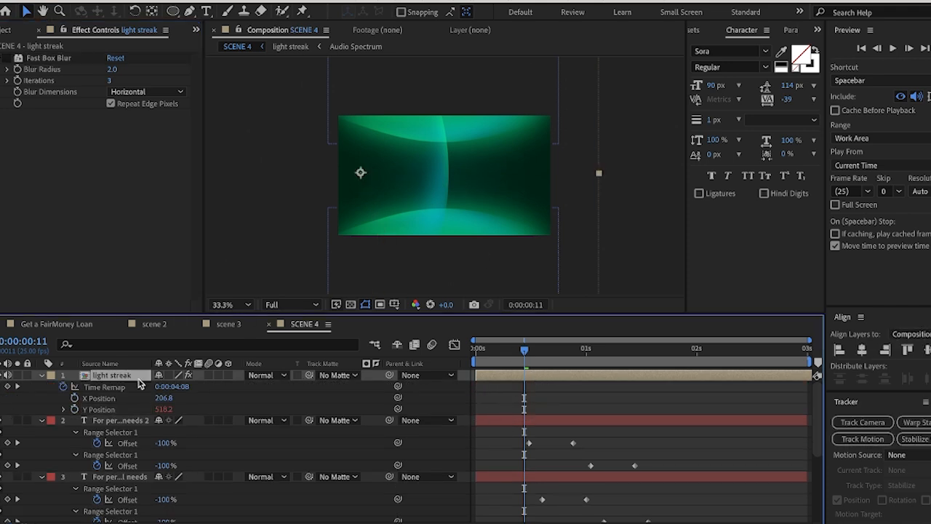
{"action": "key", "text": "s"}
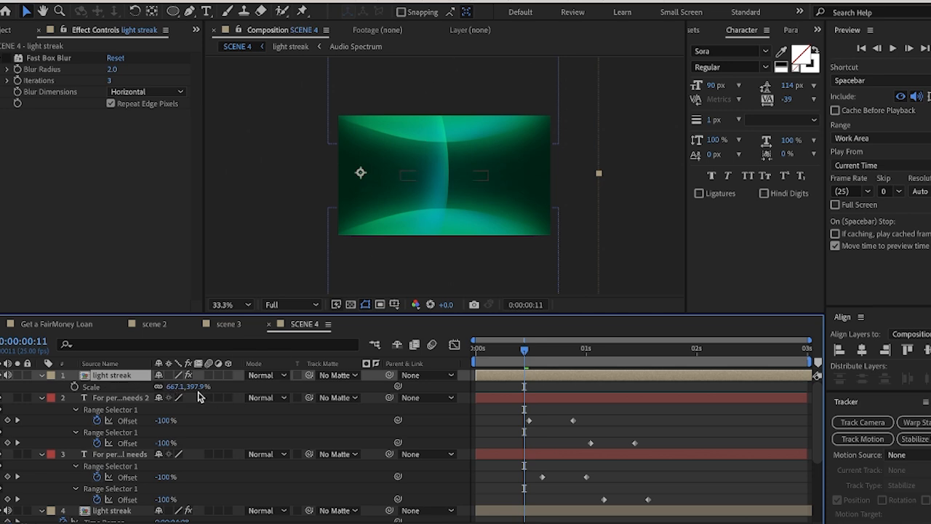
{"action": "mouse_move", "coordinate": [195, 392]}
{"action": "left_mouse_down"}
{"action": "mouse_move", "coordinate": [220, 390]}
{"action": "mouse_move", "coordinate": [166, 377]}
{"action": "mouse_move", "coordinate": [251, 374]}
{"action": "left_mouse_up"}
{"action": "left_click_drag", "start_coordinate": [195, 388], "coordinate": [180, 393]}
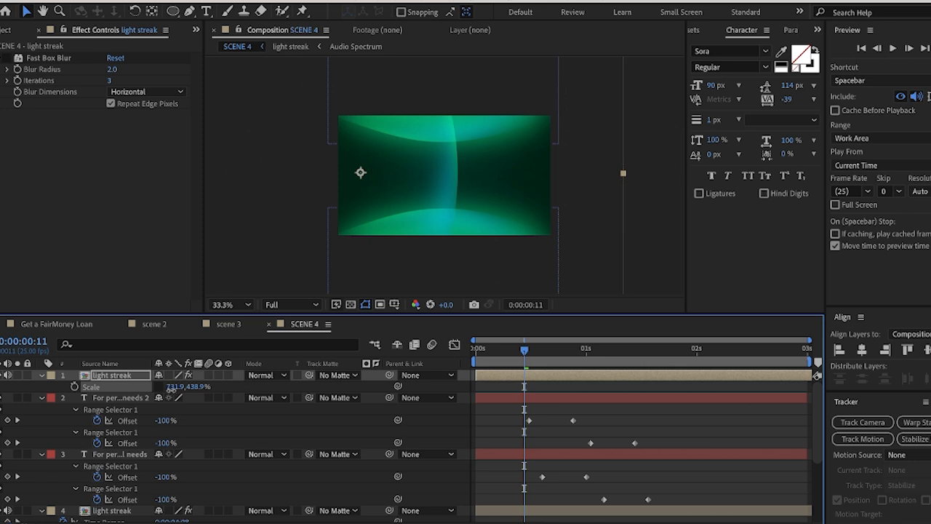
Reduce the light streak's horizontal Scale to about 141.9% and shift it slightly down and left in the composition
{"action": "left_click", "coordinate": [492, 382]}
{"action": "left_click_drag", "start_coordinate": [175, 393], "coordinate": [361, 388]}
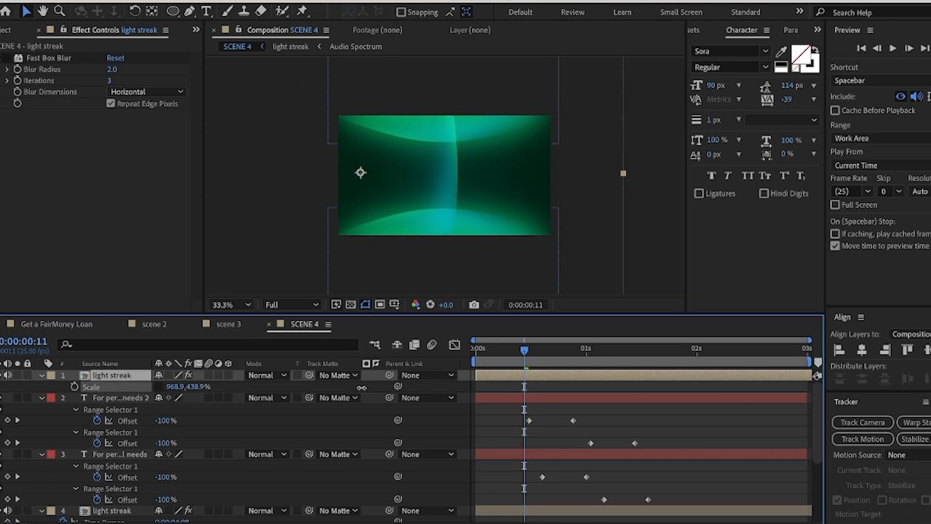
{"action": "mouse_move", "coordinate": [182, 367]}
{"action": "left_mouse_down"}
{"action": "mouse_move", "coordinate": [178, 386]}
{"action": "mouse_move", "coordinate": [157, 388]}
{"action": "mouse_move", "coordinate": [165, 389]}
{"action": "left_mouse_up"}
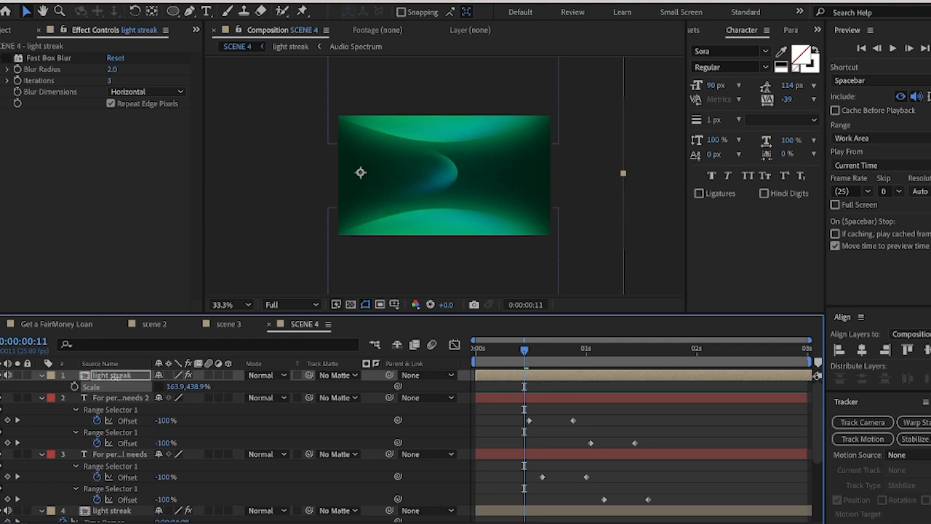
{"action": "left_click", "coordinate": [227, 304]}
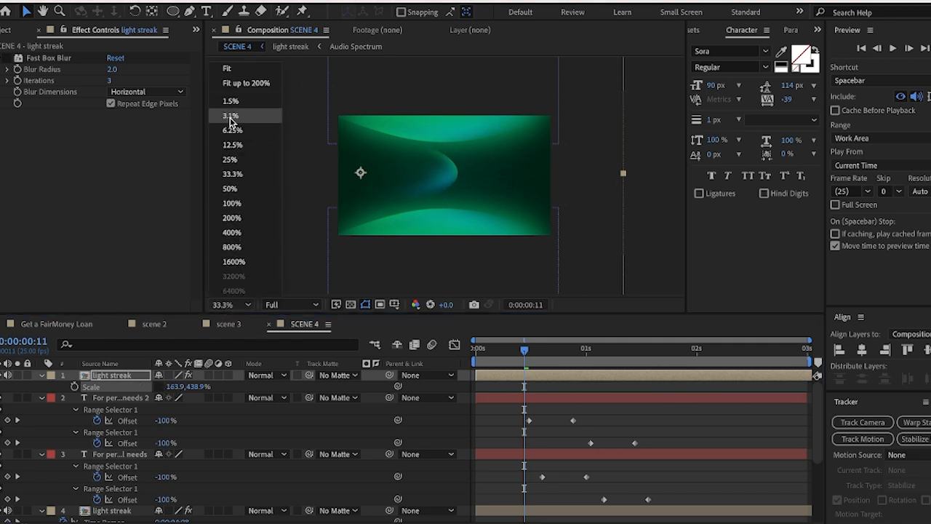
{"action": "left_click", "coordinate": [226, 66]}
{"action": "left_click_drag", "start_coordinate": [174, 393], "coordinate": [171, 393]}
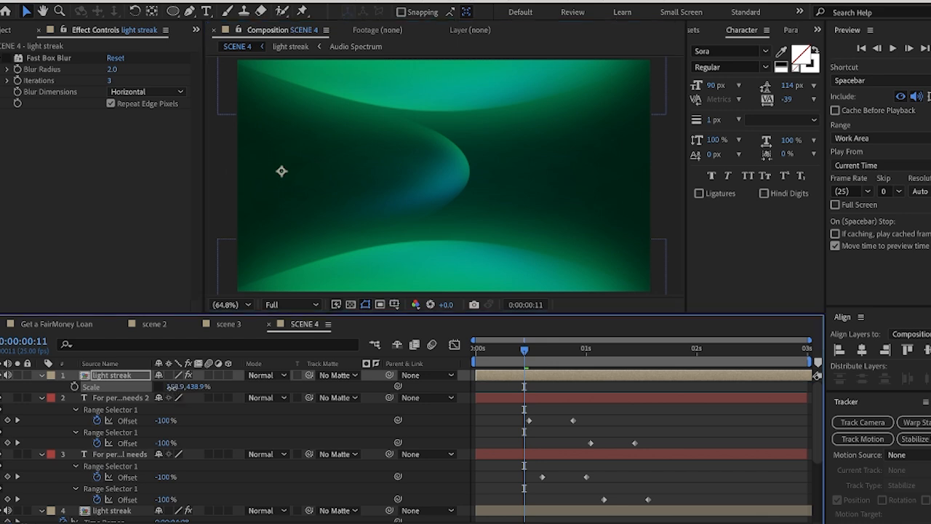
{"action": "mouse_move", "coordinate": [453, 165]}
{"action": "left_mouse_down"}
{"action": "mouse_move", "coordinate": [412, 182]}
{"action": "mouse_move", "coordinate": [425, 181]}
{"action": "left_mouse_up"}
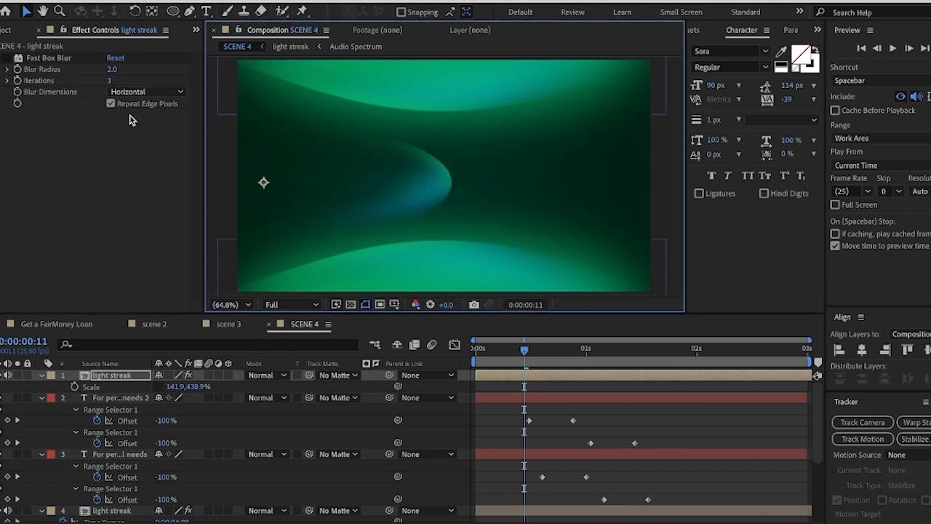
Find the Mesh Warp effect and apply it to the vertical light streak layer
{"action": "left_click", "coordinate": [775, 254]}
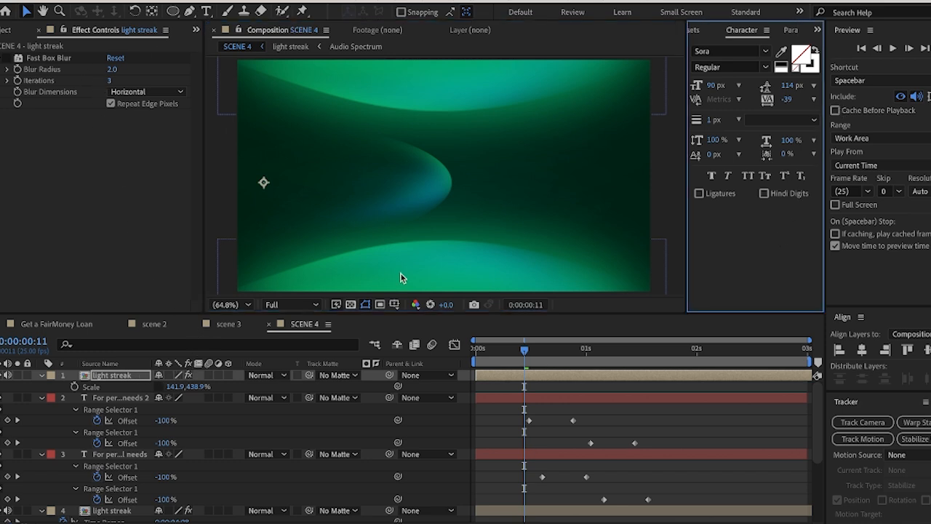
{"action": "left_click", "coordinate": [731, 48]}
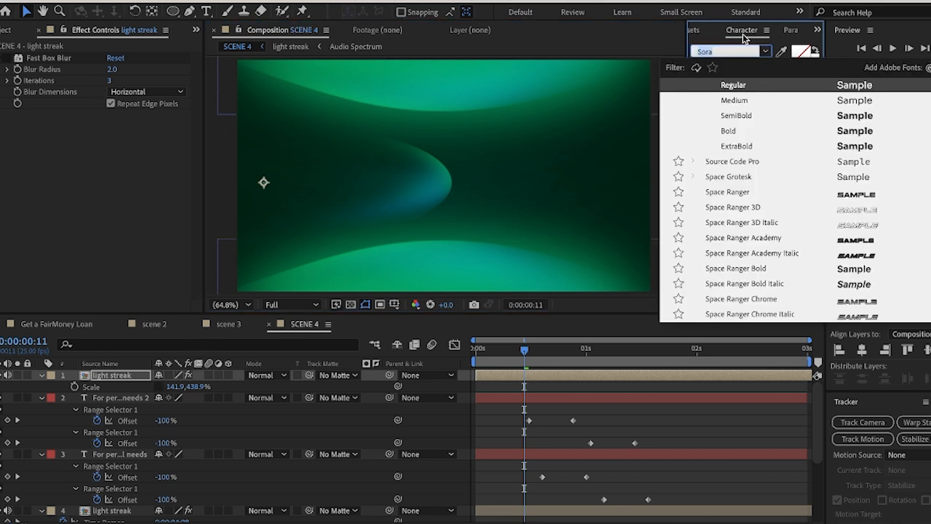
{"action": "left_click", "coordinate": [710, 31]}
{"action": "left_click", "coordinate": [737, 49]}
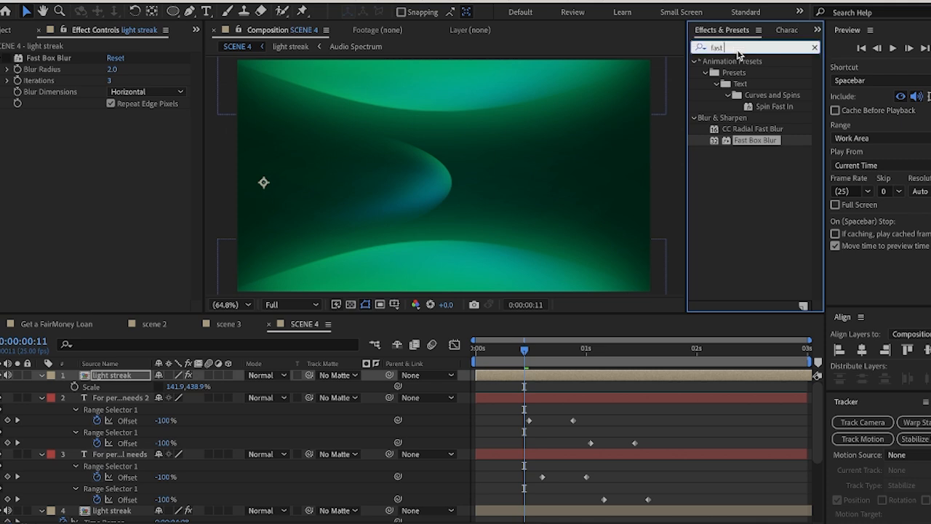
{"action": "type", "text": "mes"}
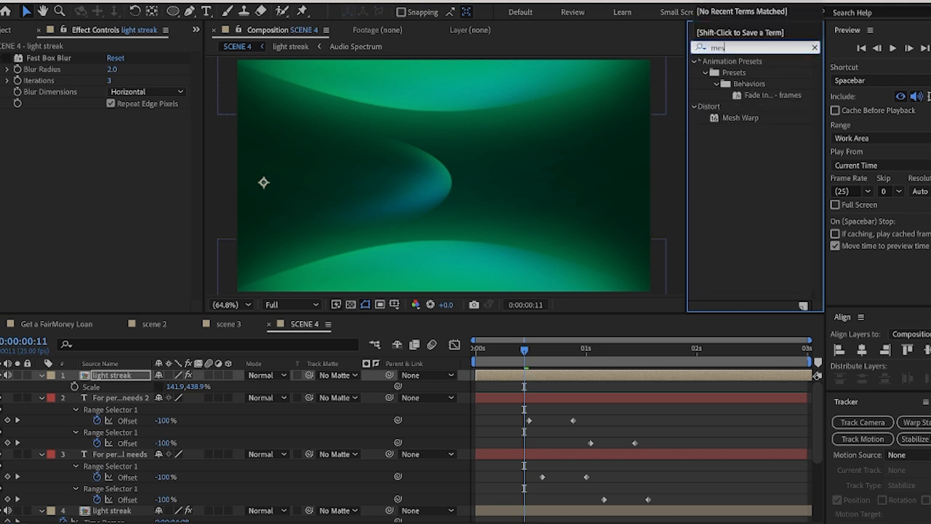
{"action": "mouse_move", "coordinate": [739, 117]}
{"action": "left_mouse_down"}
{"action": "mouse_move", "coordinate": [734, 158]}
{"action": "mouse_move", "coordinate": [137, 378]}
{"action": "left_mouse_up"}
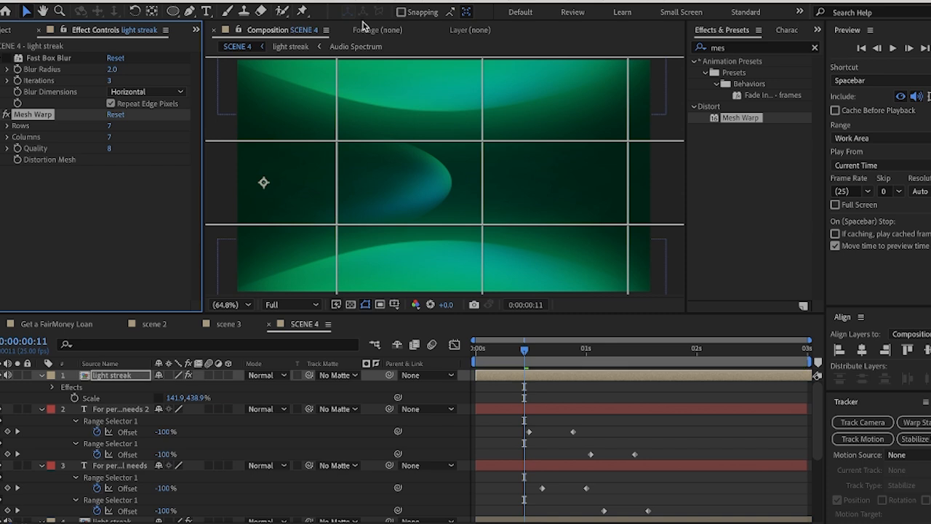
Bend the light streak by raising and tilting the mesh point just below and to the right of its tip
{"action": "left_click", "coordinate": [461, 230]}
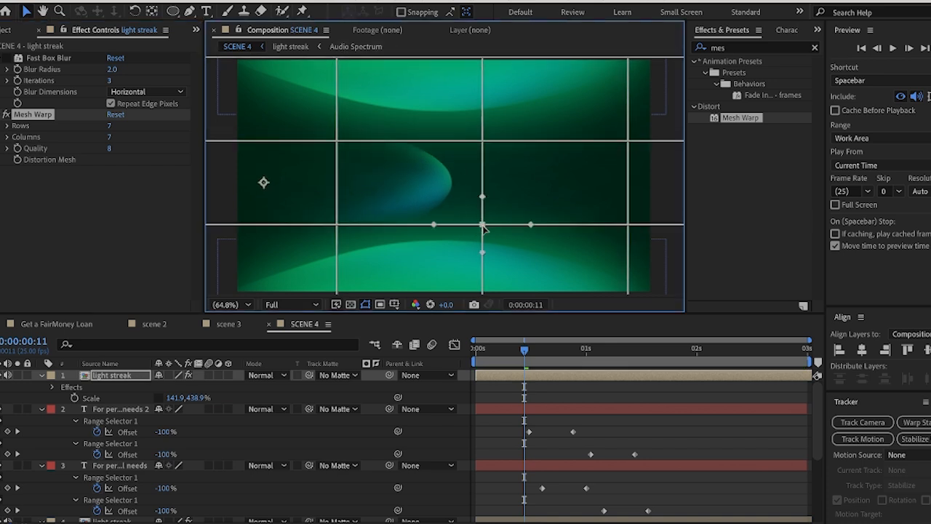
{"action": "left_click_drag", "start_coordinate": [483, 223], "coordinate": [511, 200]}
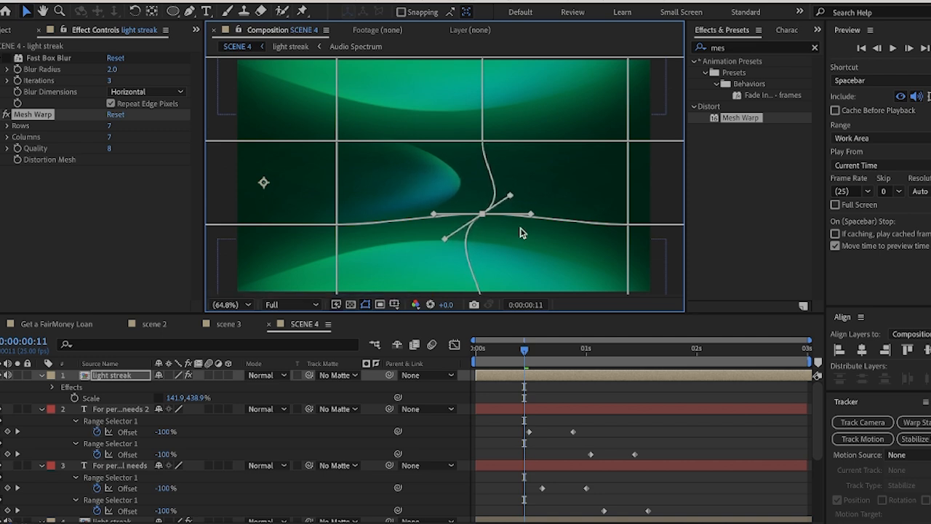
{"action": "left_click", "coordinate": [520, 409]}
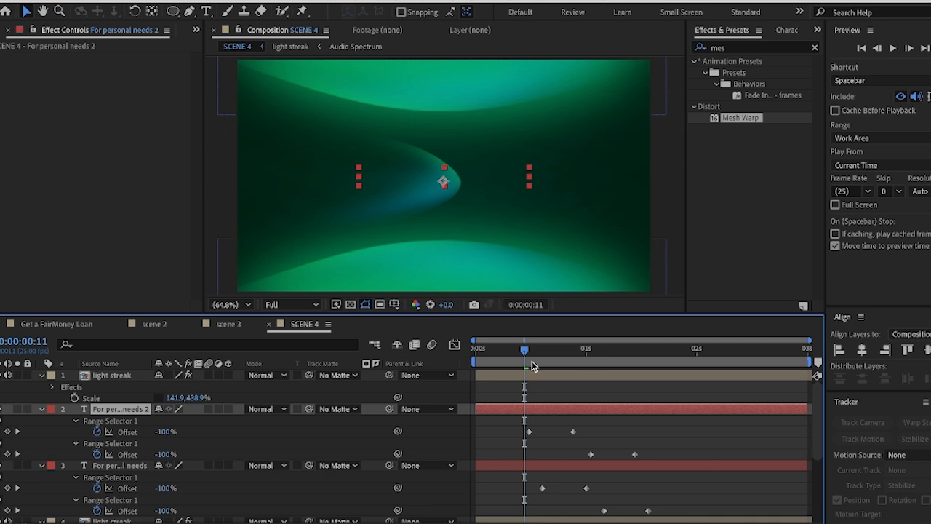
At 0:00:00:12, move the light streak out past the frame's left edge, to about X -922.6, Y 570.4
{"action": "mouse_move", "coordinate": [531, 366]}
{"action": "left_mouse_down"}
{"action": "mouse_move", "coordinate": [486, 364]}
{"action": "mouse_move", "coordinate": [586, 363]}
{"action": "mouse_move", "coordinate": [528, 356]}
{"action": "left_mouse_up"}
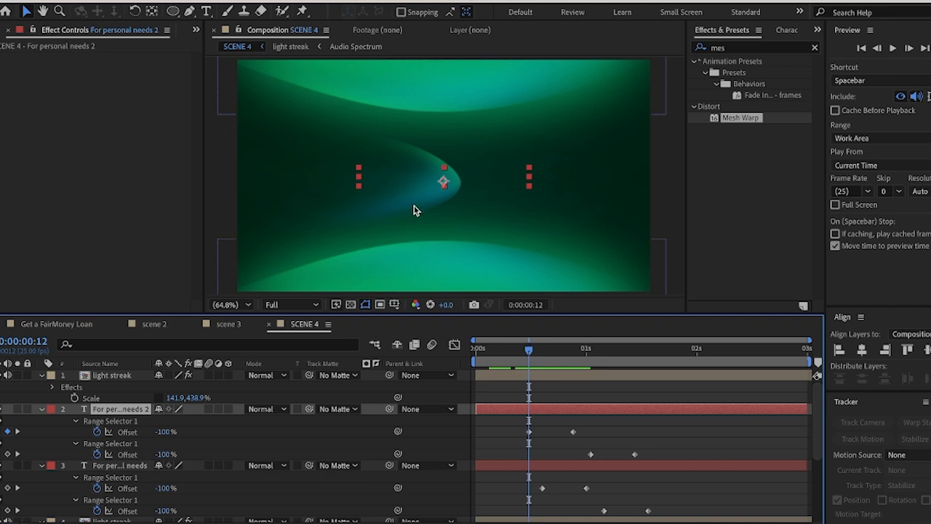
{"action": "left_click_drag", "start_coordinate": [418, 208], "coordinate": [193, 193]}
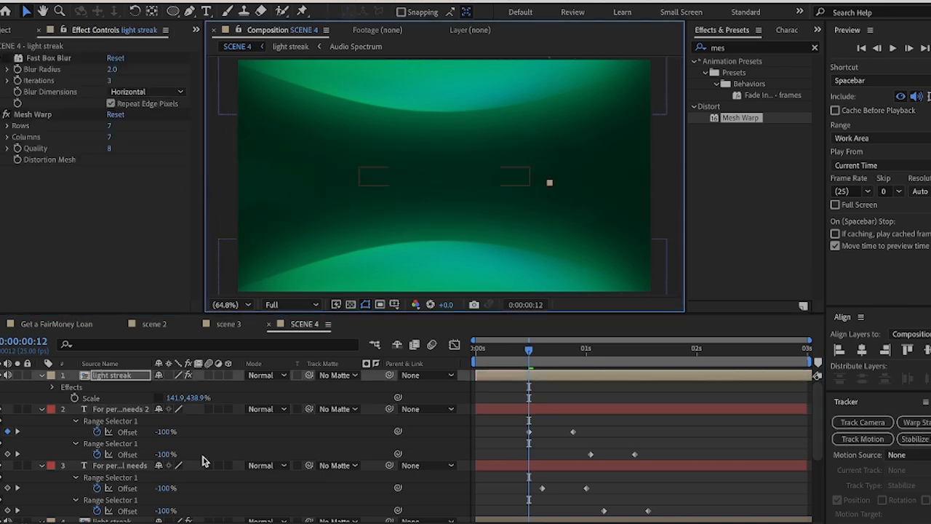
{"action": "key", "text": "p"}
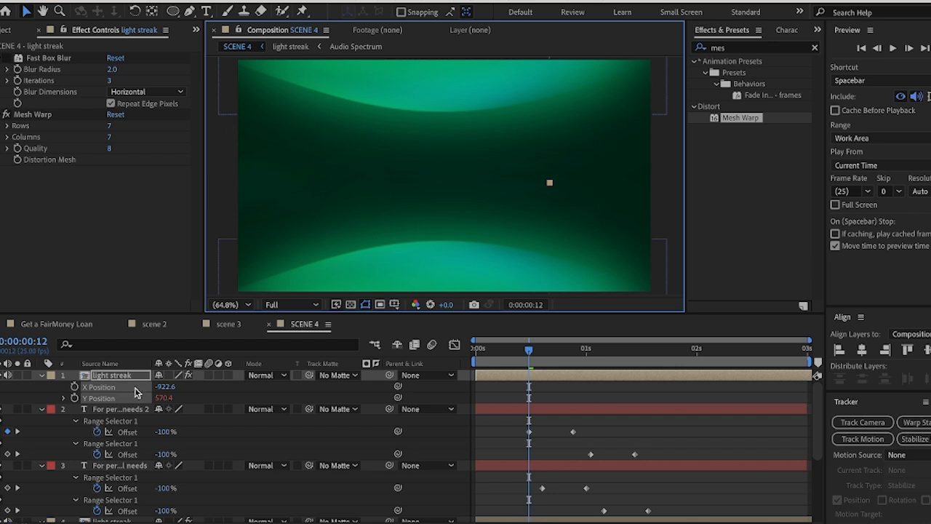
Recombine the light streak's separate X Position and Y Position into a single Position property
{"action": "right_click", "coordinate": [109, 375]}
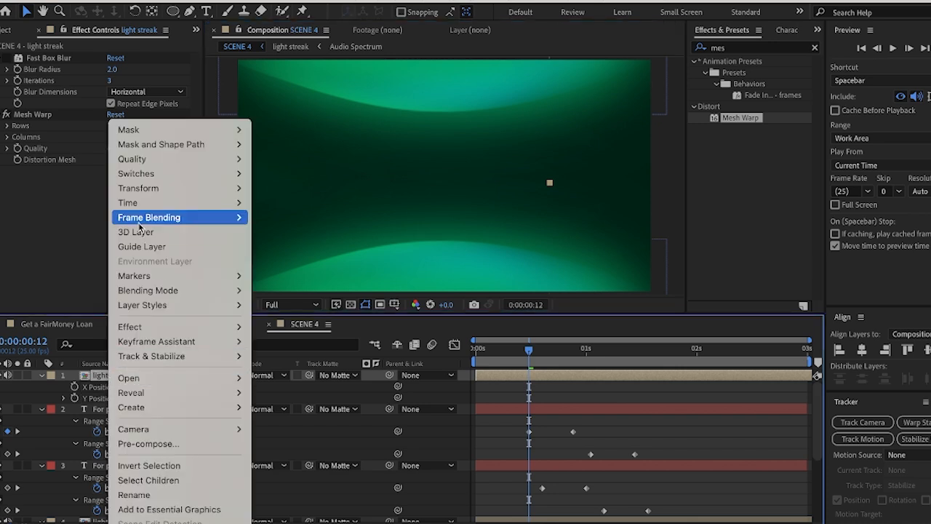
{"action": "mouse_move", "coordinate": [142, 356]}
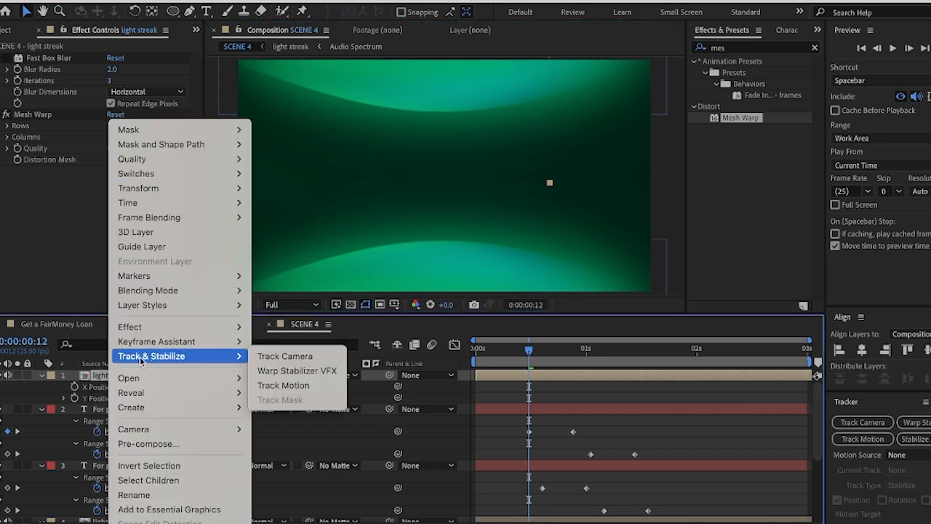
{"action": "left_click", "coordinate": [100, 388]}
{"action": "left_click", "coordinate": [103, 389]}
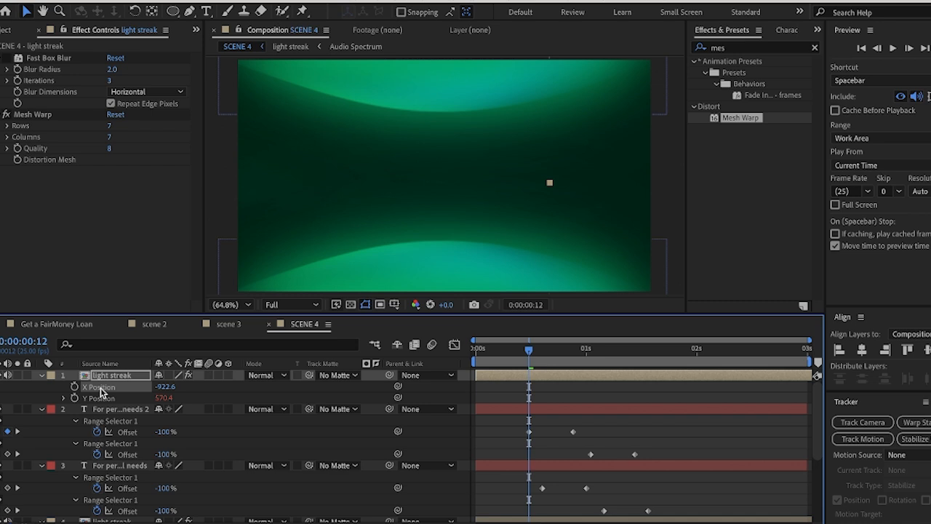
{"action": "right_click", "coordinate": [100, 388]}
{"action": "left_click", "coordinate": [145, 362]}
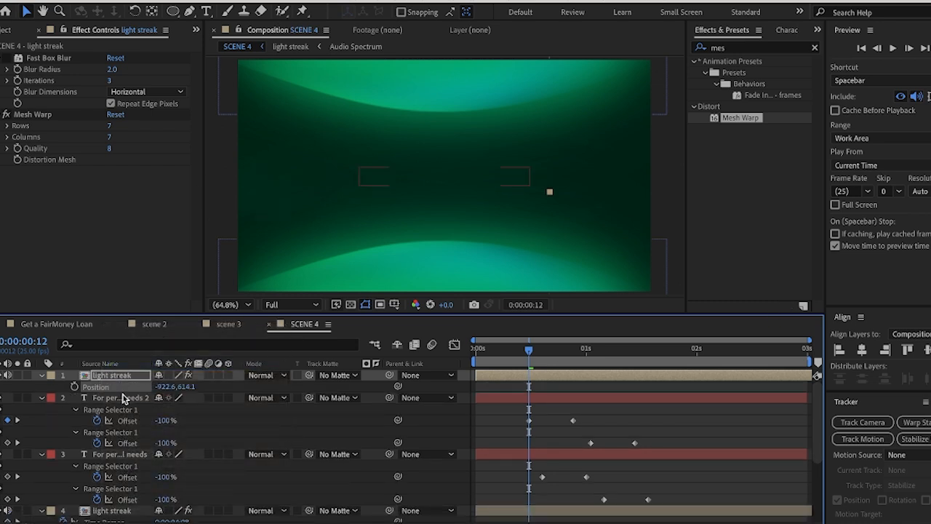
Keyframe the light streak's Position at 0:00:00:12, and move it to about 683.4, 614.1 at 0:00:00:22
{"action": "left_click", "coordinate": [74, 387]}
{"action": "key", "text": "space"}
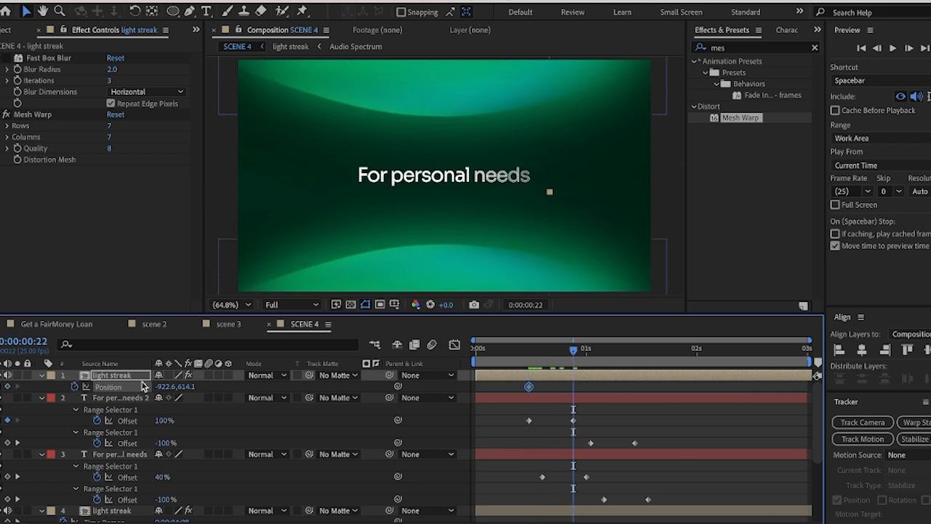
{"action": "left_click_drag", "start_coordinate": [167, 387], "coordinate": [634, 382]}
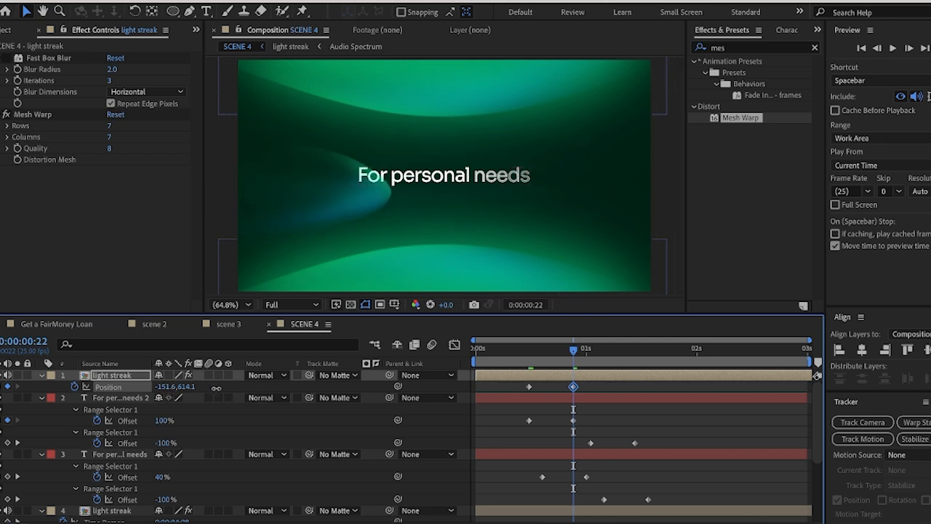
{"action": "left_click_drag", "start_coordinate": [216, 388], "coordinate": [411, 398]}
{"action": "mouse_move", "coordinate": [168, 390]}
{"action": "left_mouse_down"}
{"action": "mouse_move", "coordinate": [574, 405]}
{"action": "mouse_move", "coordinate": [603, 386]}
{"action": "mouse_move", "coordinate": [505, 393]}
{"action": "left_mouse_up"}
{"action": "left_click", "coordinate": [607, 403]}
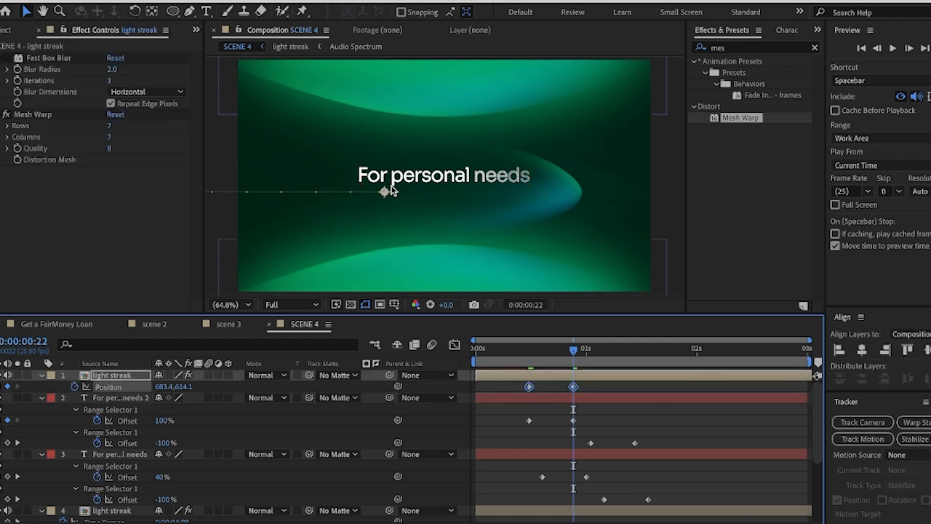
Raise the streak's motion path to about Y 555.4 and extend its end position to about X 1738.7 at 0:00:00:22
{"action": "mouse_move", "coordinate": [391, 191]}
{"action": "left_mouse_down"}
{"action": "mouse_move", "coordinate": [382, 197]}
{"action": "mouse_move", "coordinate": [386, 179]}
{"action": "left_mouse_up"}
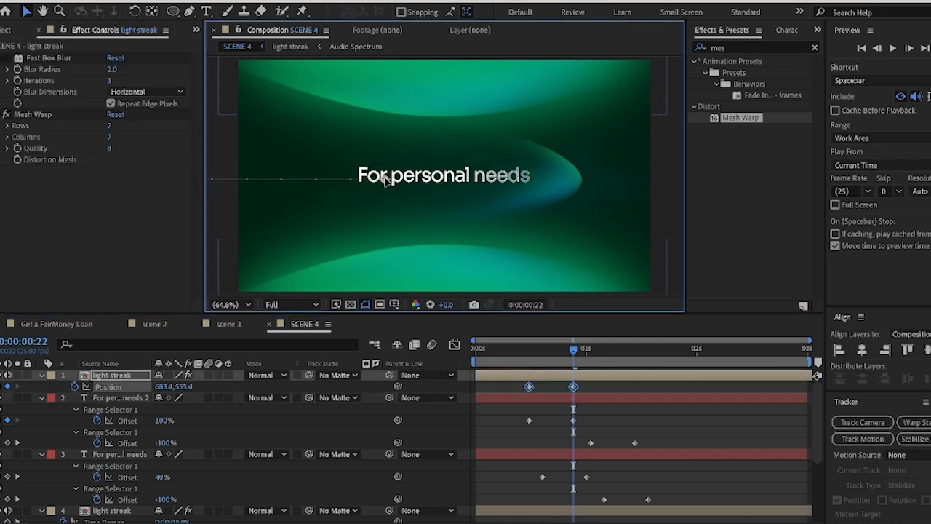
{"action": "mouse_move", "coordinate": [570, 357]}
{"action": "left_mouse_down"}
{"action": "mouse_move", "coordinate": [514, 356]}
{"action": "mouse_move", "coordinate": [610, 361]}
{"action": "mouse_move", "coordinate": [571, 364]}
{"action": "left_mouse_up"}
{"action": "left_click_drag", "start_coordinate": [556, 187], "coordinate": [782, 188]}
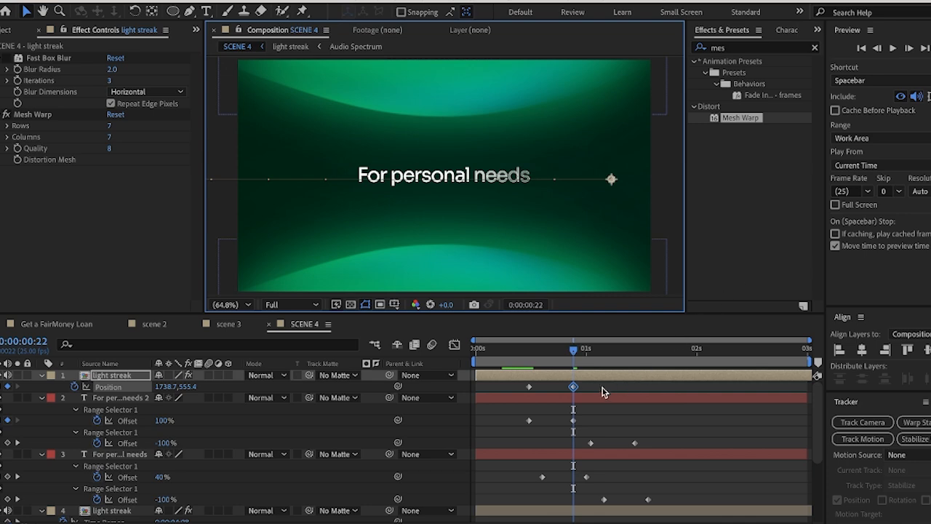
Apply Easy Ease to both of the light streak's Position keyframes and preview the animation from the start
{"action": "left_click", "coordinate": [529, 386], "text": "shift"}
{"action": "right_click", "coordinate": [529, 386]}
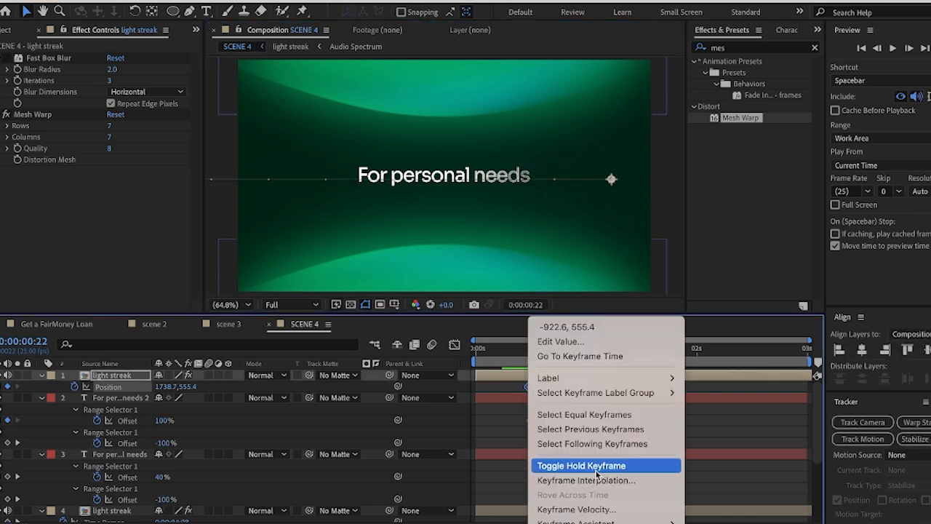
{"action": "mouse_move", "coordinate": [604, 521]}
{"action": "left_click", "coordinate": [747, 437]}
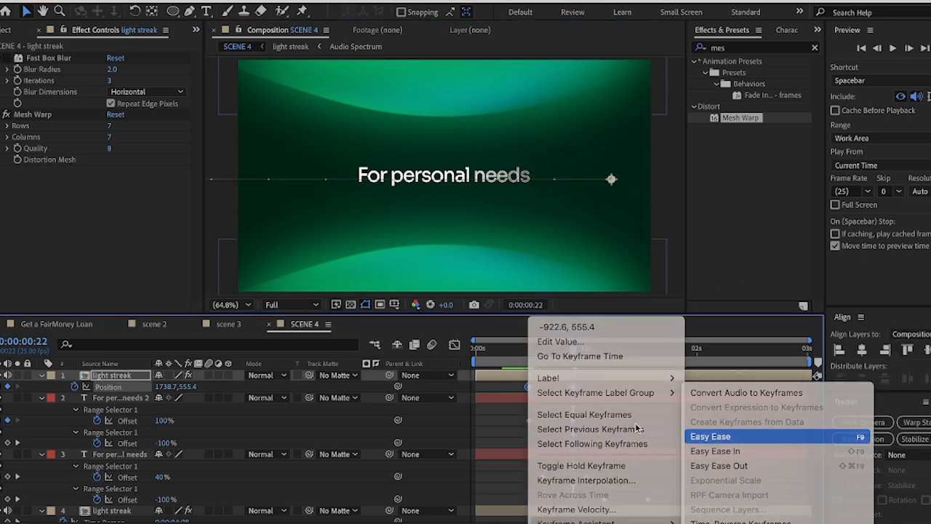
{"action": "left_click_drag", "start_coordinate": [503, 355], "coordinate": [477, 360]}
{"action": "key", "text": "space"}
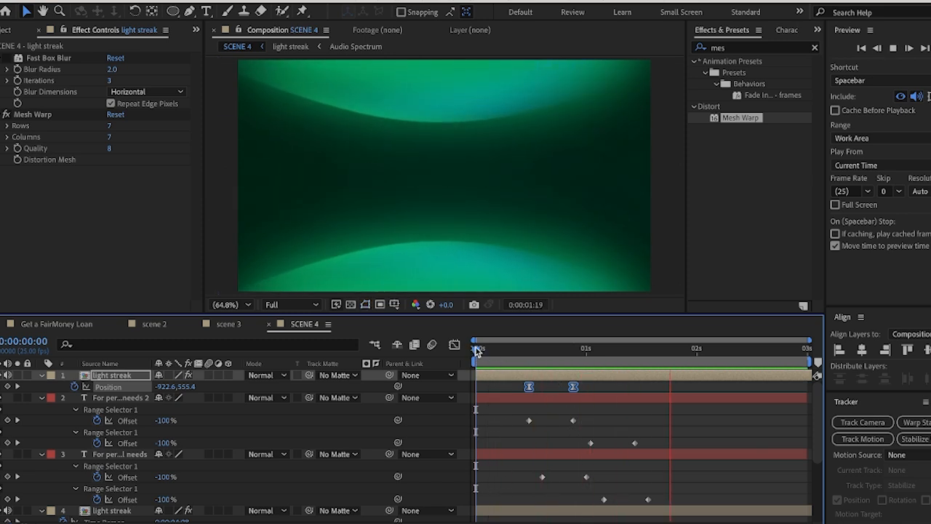
Slow the streak's sweep by moving its end Position keyframe just past 1 second and its start keyframe slightly before 0:00:00:12
{"action": "mouse_move", "coordinate": [494, 364]}
{"action": "left_mouse_down"}
{"action": "mouse_move", "coordinate": [564, 364]}
{"action": "mouse_move", "coordinate": [599, 388]}
{"action": "left_mouse_up"}
{"action": "left_click", "coordinate": [576, 397]}
{"action": "left_click_drag", "start_coordinate": [566, 358], "coordinate": [530, 358]}
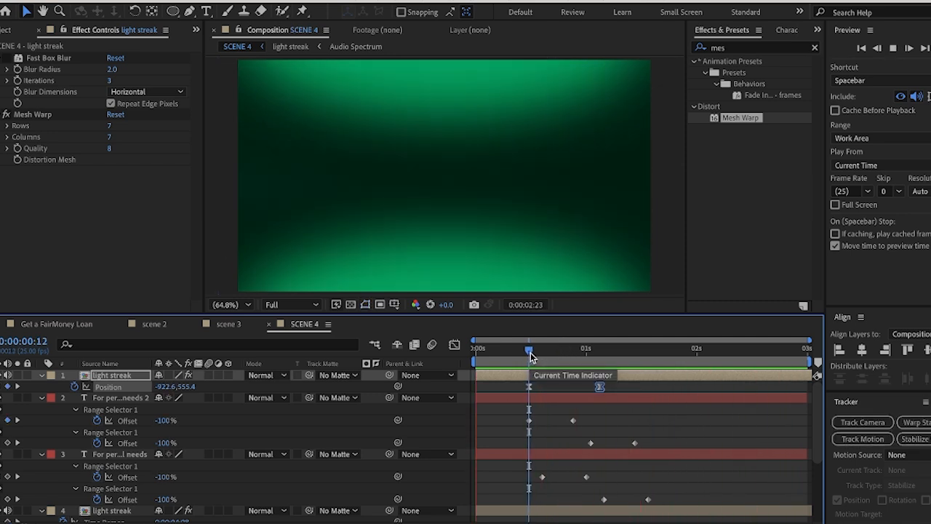
{"action": "mouse_move", "coordinate": [532, 354]}
{"action": "left_mouse_down"}
{"action": "mouse_move", "coordinate": [520, 356]}
{"action": "mouse_move", "coordinate": [553, 364]}
{"action": "mouse_move", "coordinate": [537, 364]}
{"action": "mouse_move", "coordinate": [547, 367]}
{"action": "mouse_move", "coordinate": [533, 386]}
{"action": "mouse_move", "coordinate": [515, 387]}
{"action": "left_mouse_up"}
{"action": "left_click_drag", "start_coordinate": [533, 354], "coordinate": [519, 388]}
Play back the retimed light streak sweep and scrub through it to 0:00:01:04
{"action": "key", "text": "space"}
{"action": "key", "text": "space"}
{"action": "key", "text": "space"}
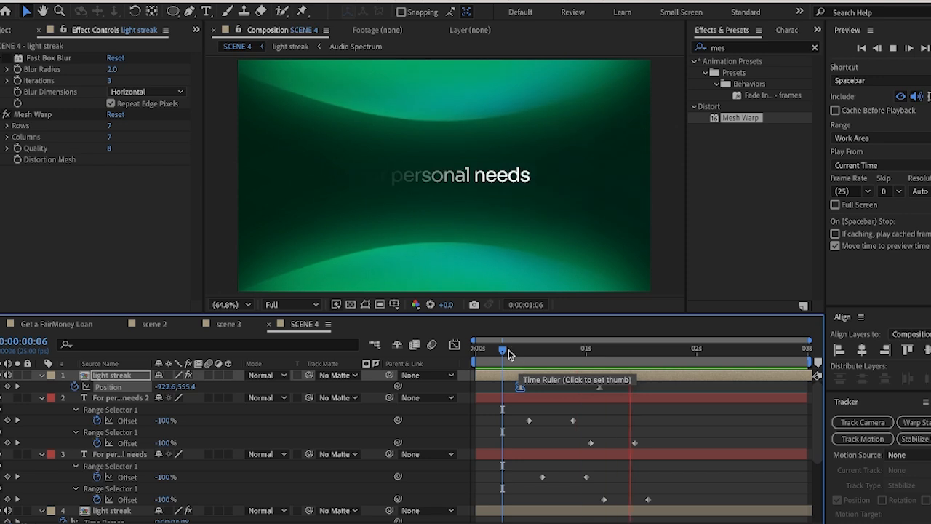
{"action": "left_click_drag", "start_coordinate": [519, 364], "coordinate": [603, 360]}
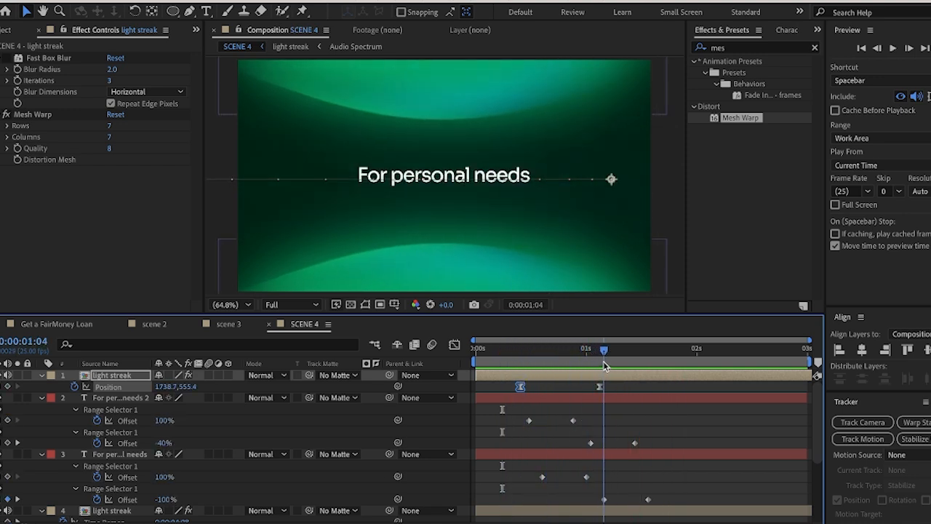
{"action": "left_click", "coordinate": [532, 405]}
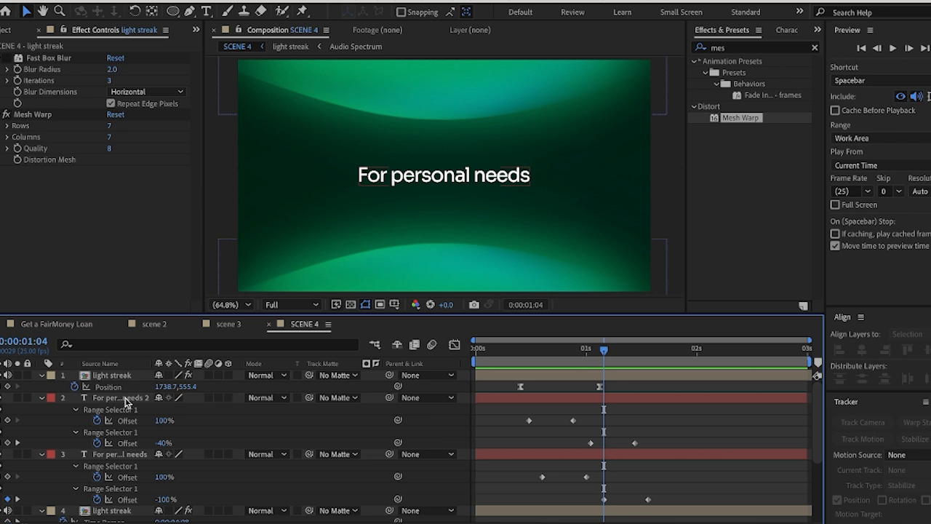
Duplicate the "For personal needs 2" text layer and swap the copy's fill and stroke so it has a solid white fill without a stroke
{"action": "left_click", "coordinate": [107, 456]}
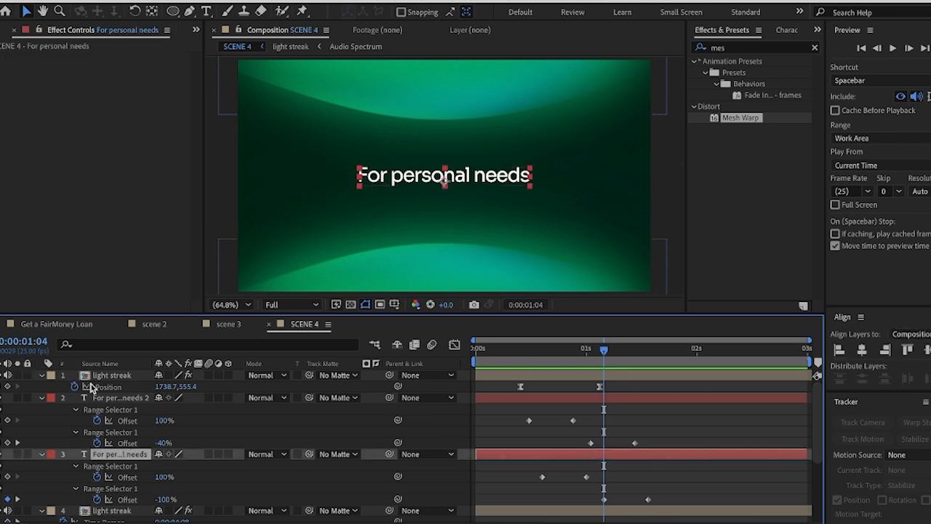
{"action": "left_click", "coordinate": [104, 398]}
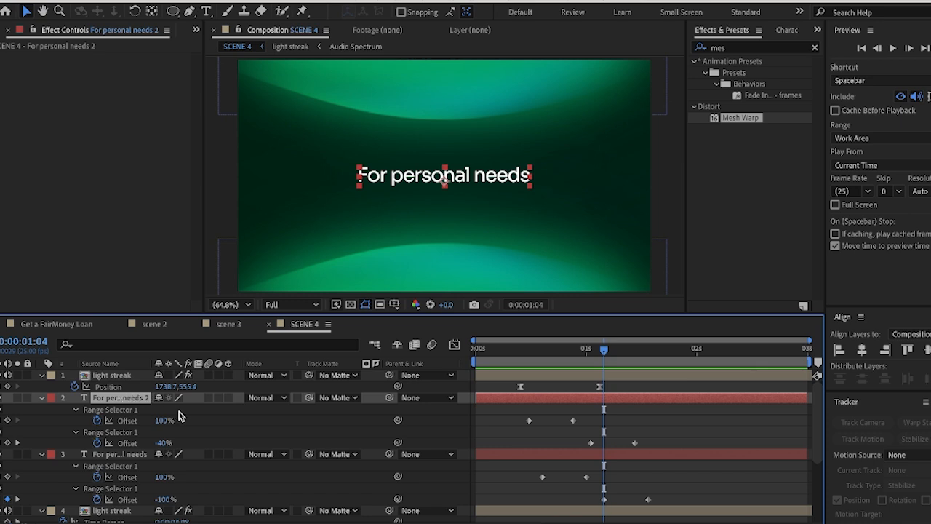
{"action": "key", "text": "ctrl+d"}
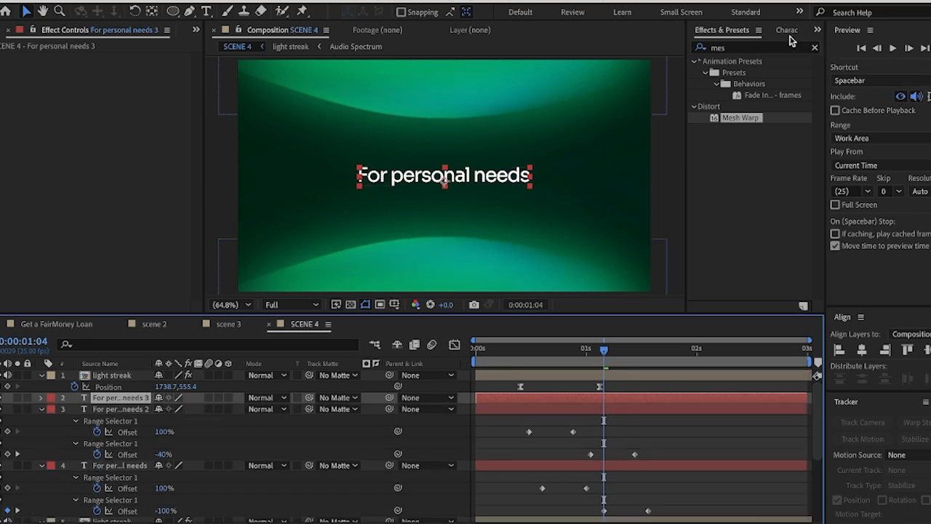
{"action": "left_click", "coordinate": [787, 30]}
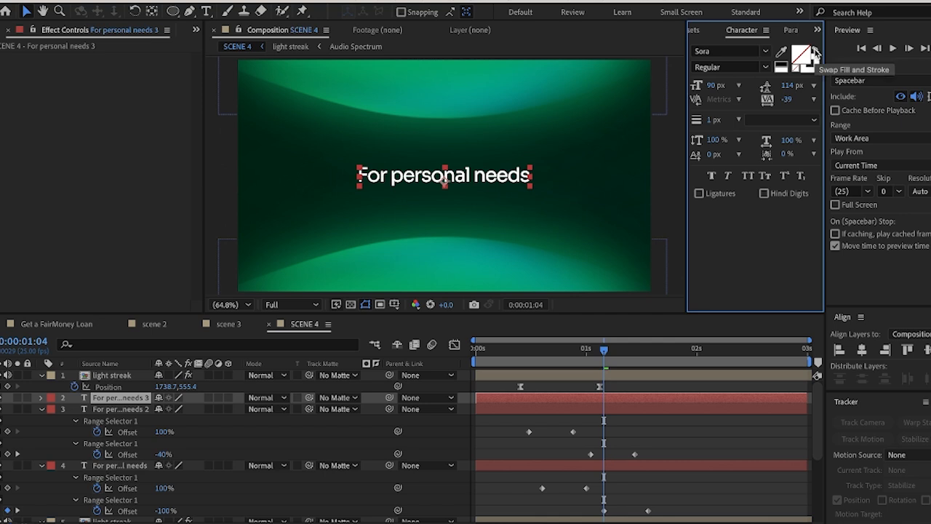
{"action": "left_click", "coordinate": [813, 52]}
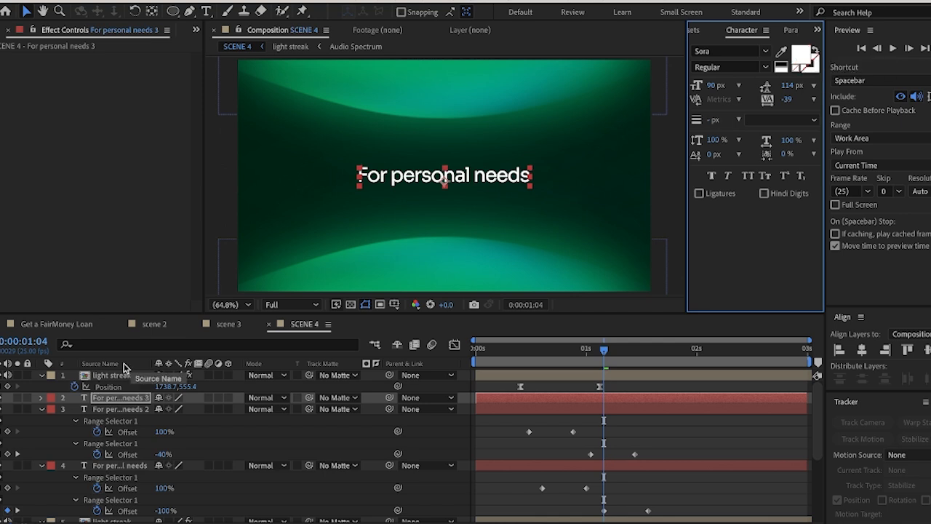
Review the reference animation in the Get a FairMoney Loan composition around 0:00:07:28 and return to SCENE 4
{"action": "left_click", "coordinate": [58, 325]}
{"action": "left_click_drag", "start_coordinate": [580, 353], "coordinate": [561, 354]}
{"action": "key", "text": "space"}
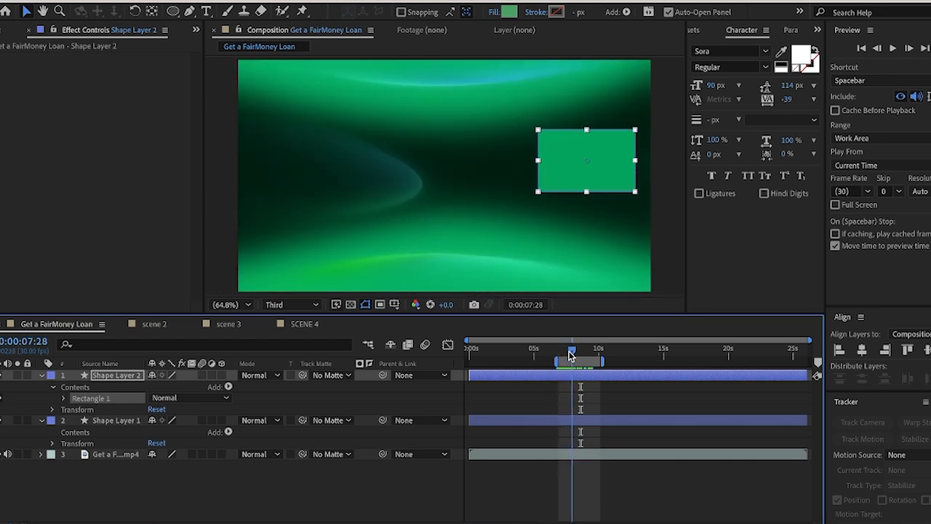
{"action": "left_click", "coordinate": [305, 324]}
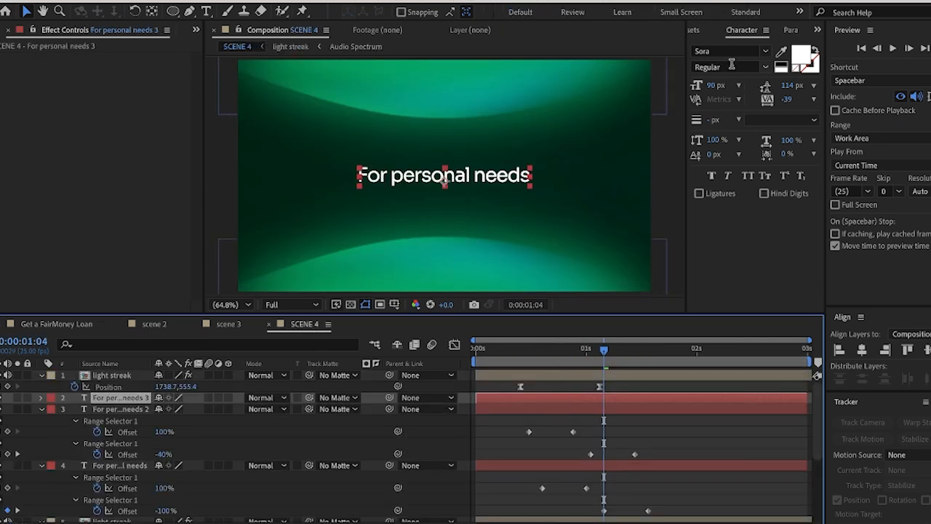
Apply the Stylize Glow effect to the "For personal needs 3" layer and set its Glow Radius to 55
{"action": "left_click", "coordinate": [704, 32]}
{"action": "left_click", "coordinate": [739, 49]}
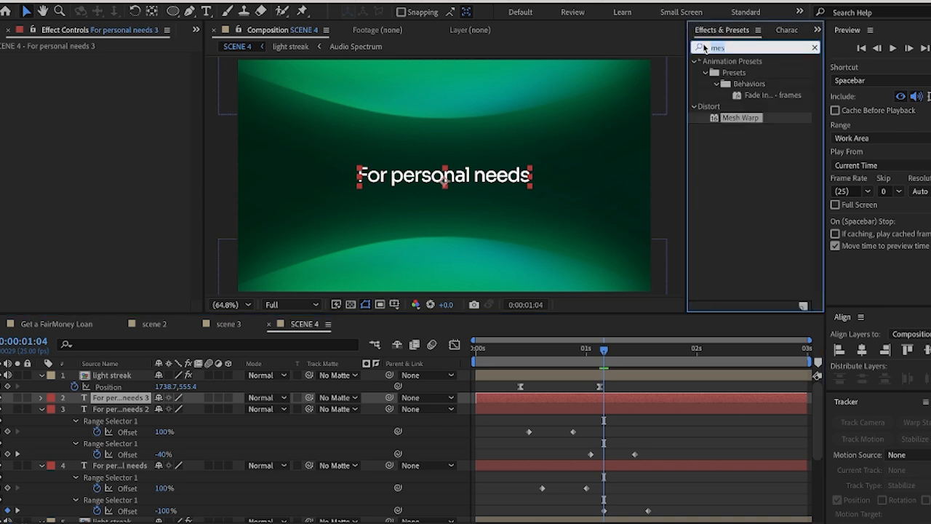
{"action": "type", "text": "glow"}
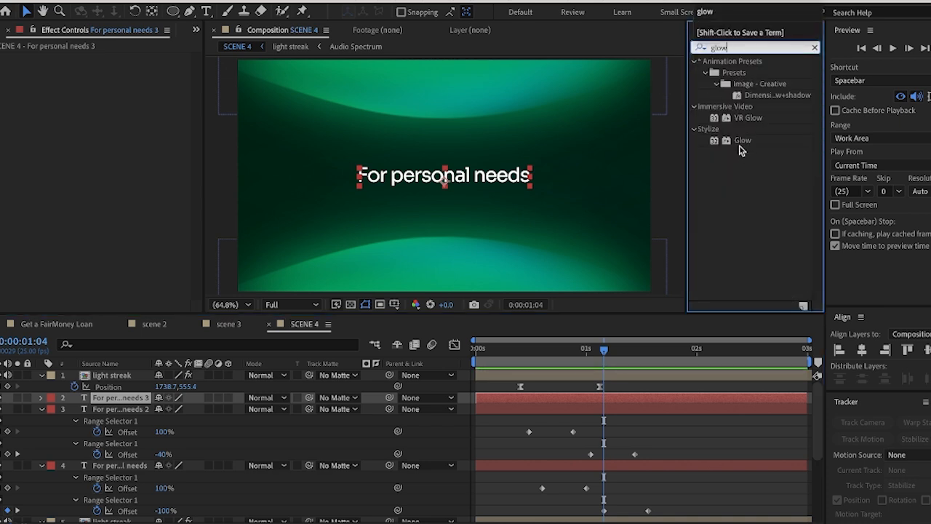
{"action": "left_click_drag", "start_coordinate": [742, 141], "coordinate": [596, 395]}
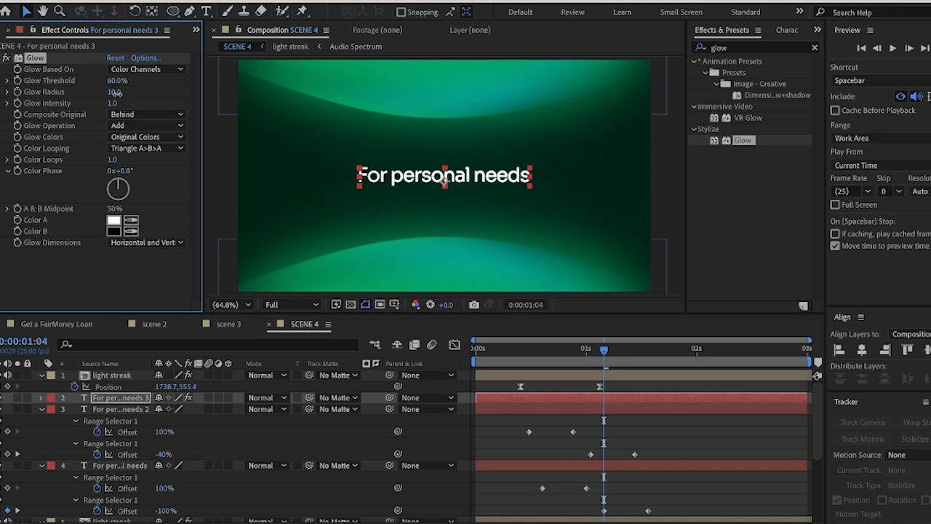
{"action": "left_click_drag", "start_coordinate": [115, 93], "coordinate": [144, 95]}
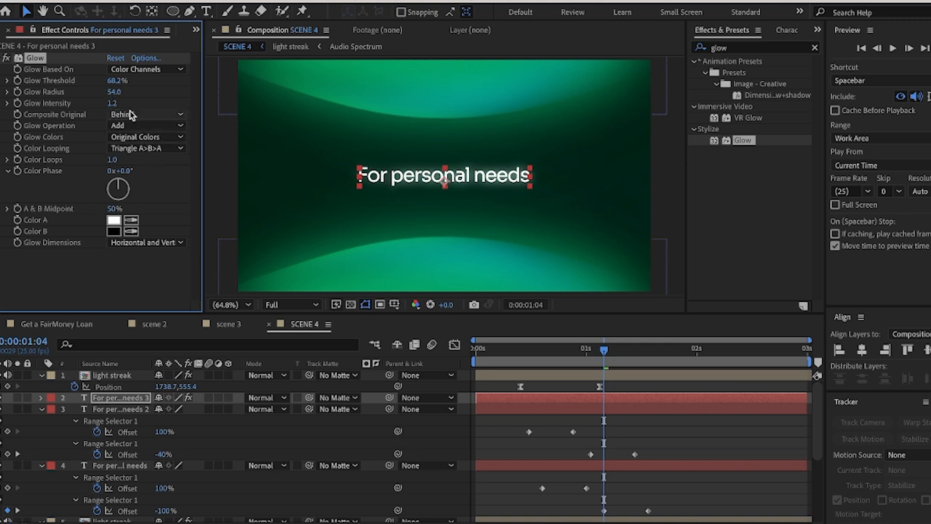
Draw an elliptical mask on the "For personal needs 3" layer at 0:00:00:22 and place it over the start of the title
{"action": "left_click_drag", "start_coordinate": [605, 353], "coordinate": [574, 363]}
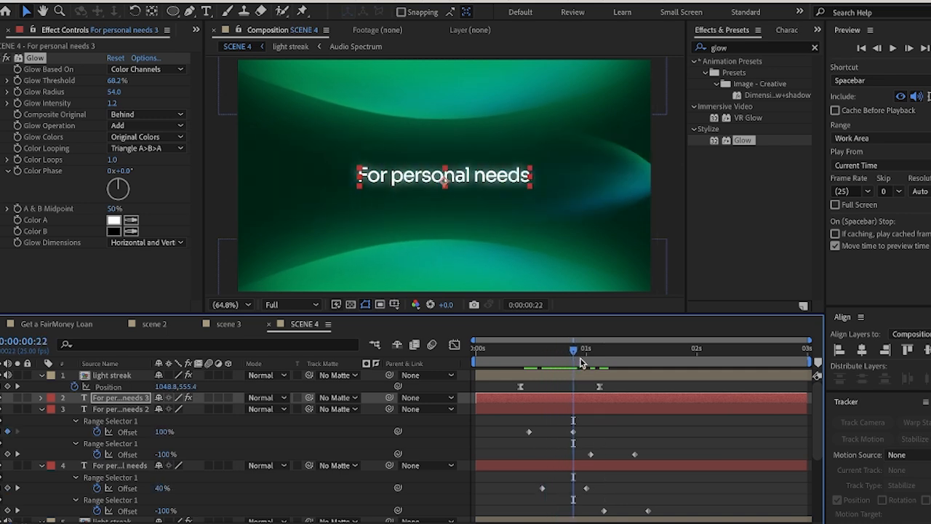
{"action": "left_click", "coordinate": [174, 10]}
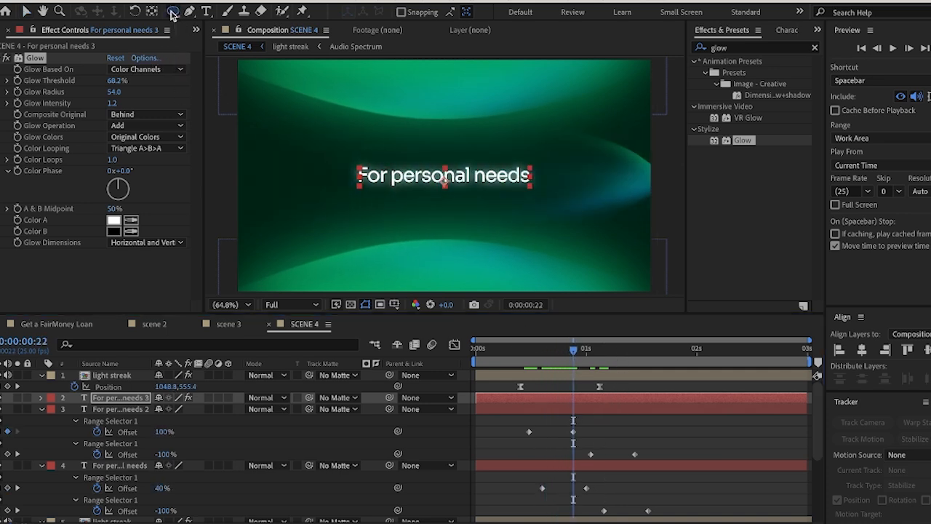
{"action": "left_click_drag", "start_coordinate": [374, 167], "coordinate": [441, 188]}
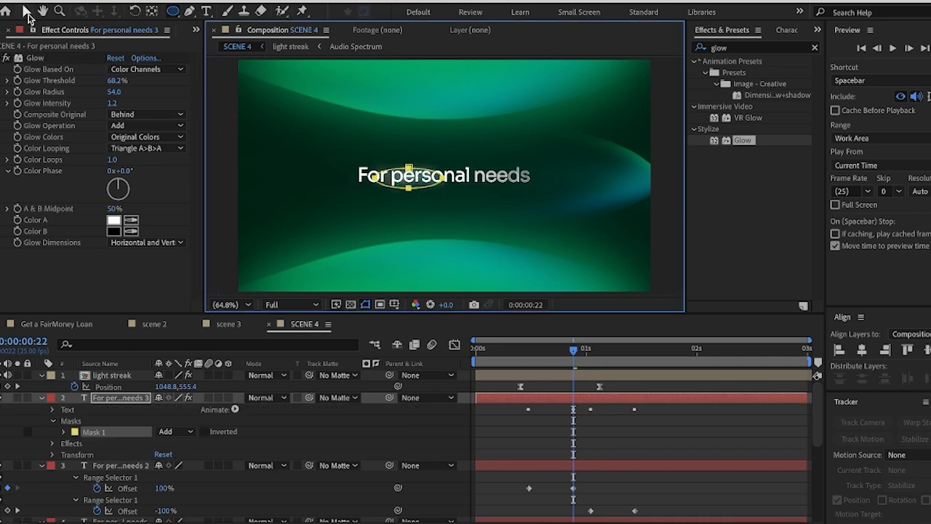
{"action": "left_click", "coordinate": [27, 12]}
{"action": "left_click_drag", "start_coordinate": [431, 176], "coordinate": [379, 190]}
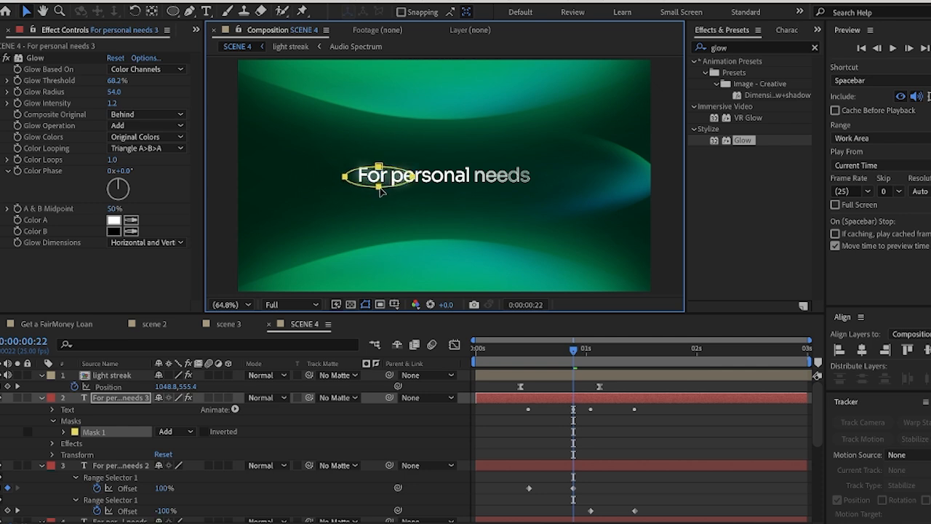
Stretch the elliptical mask slightly outward at its top, right and left points
{"action": "left_click", "coordinate": [378, 164]}
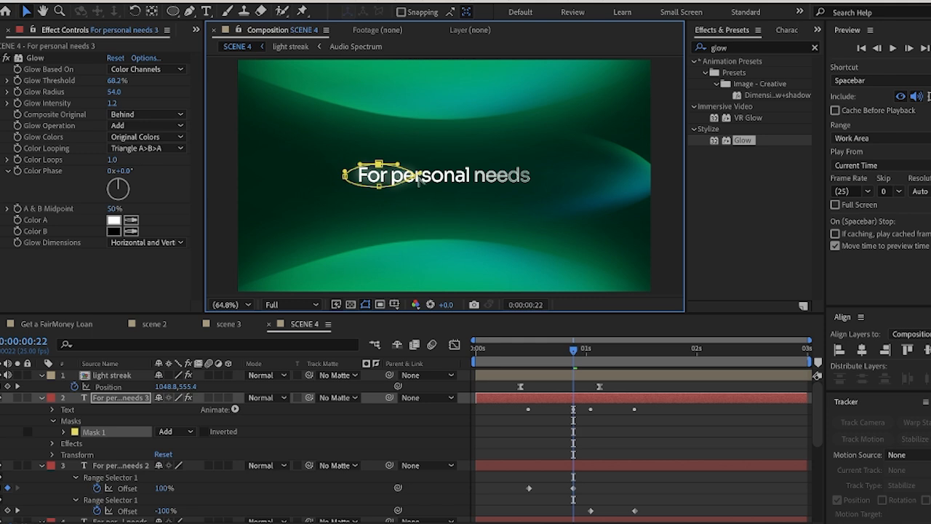
{"action": "left_click_drag", "start_coordinate": [417, 180], "coordinate": [422, 179]}
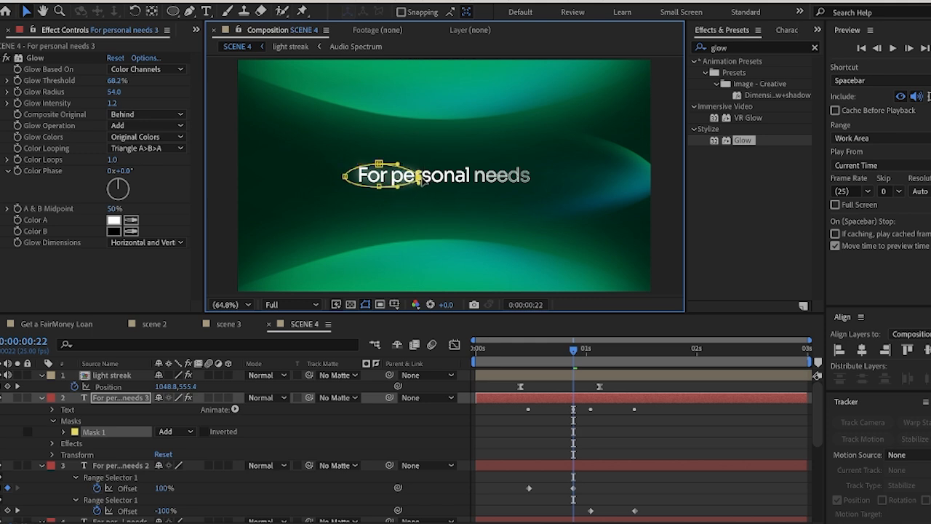
{"action": "left_click", "coordinate": [345, 177]}
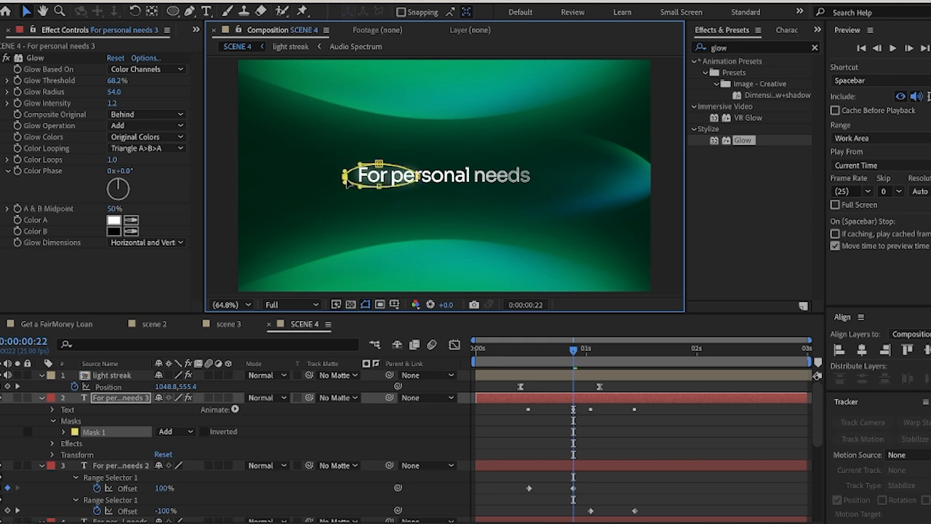
{"action": "left_click", "coordinate": [379, 164]}
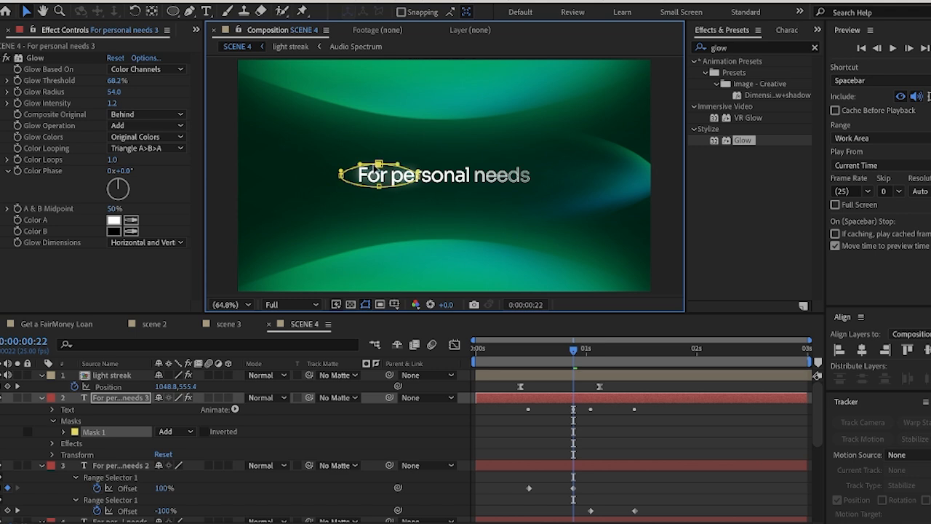
{"action": "left_click_drag", "start_coordinate": [379, 164], "coordinate": [386, 190]}
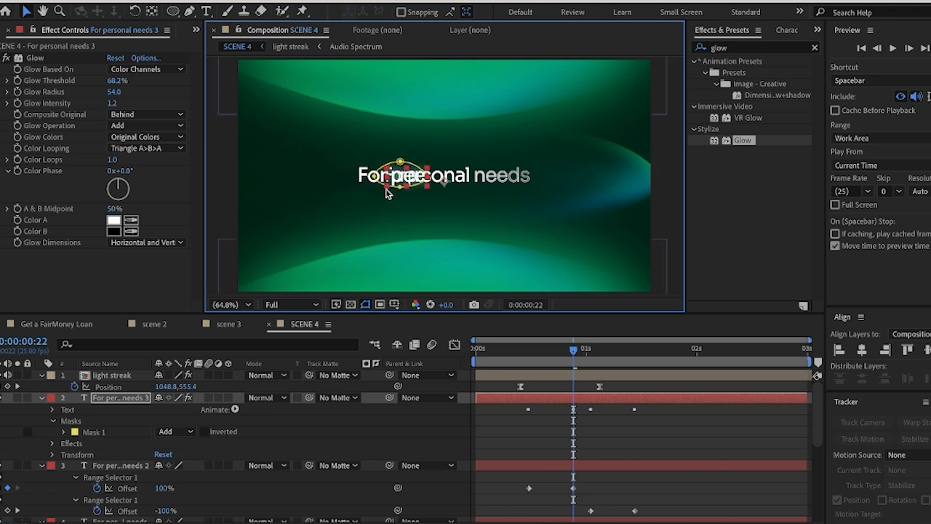
{"action": "key", "text": "ctrl+z"}
{"action": "left_click", "coordinate": [375, 200]}
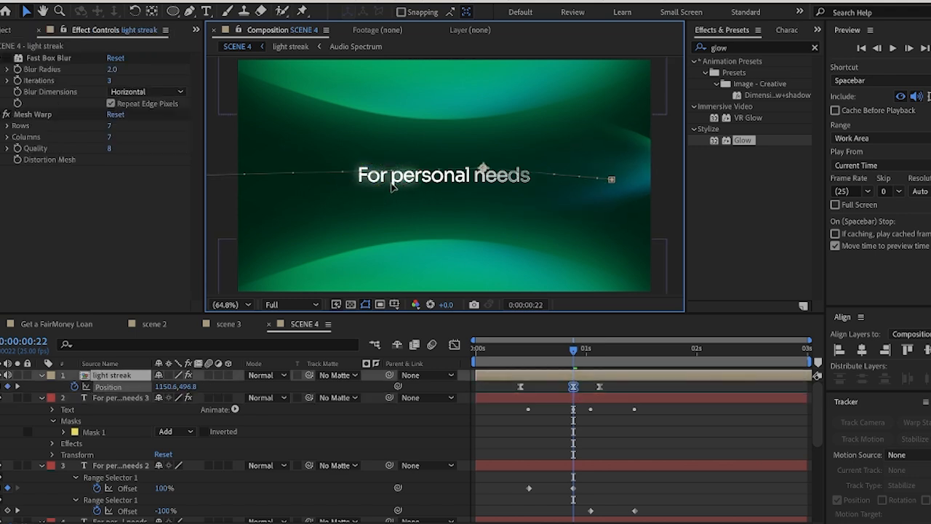
{"action": "left_click", "coordinate": [546, 373]}
{"action": "left_click", "coordinate": [494, 397]}
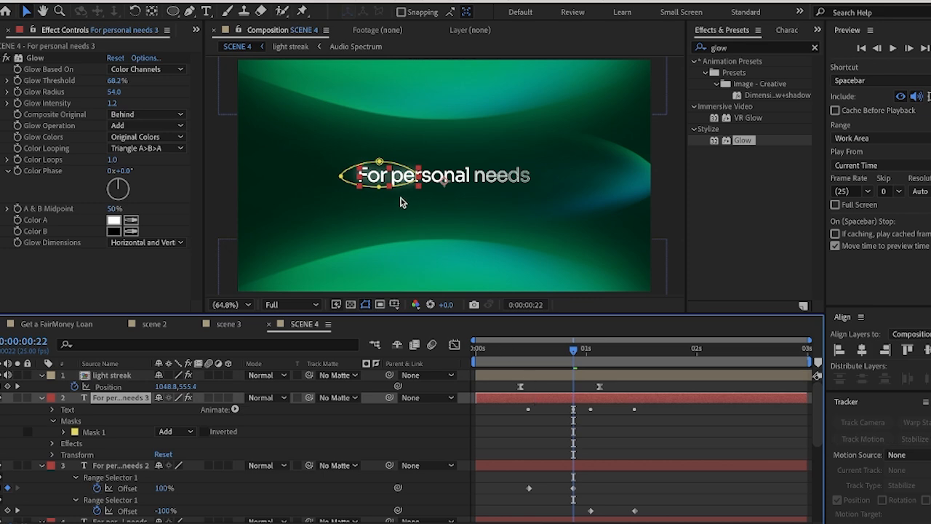
{"action": "left_click", "coordinate": [369, 198]}
Extend the bottom of Mask 1 slightly downward and set its Mask Feather to 94 pixels
{"action": "left_click", "coordinate": [567, 402]}
{"action": "left_click", "coordinate": [61, 432]}
{"action": "left_click", "coordinate": [102, 445]}
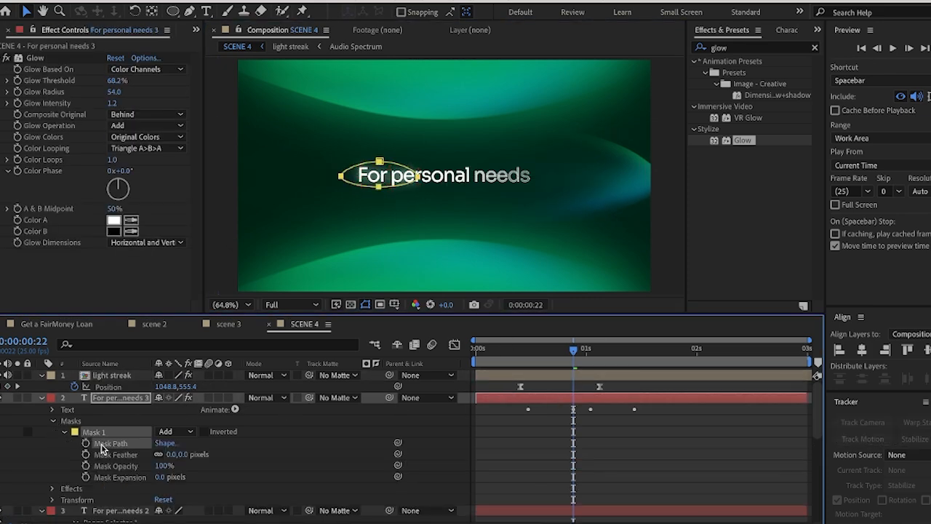
{"action": "mouse_move", "coordinate": [372, 196]}
{"action": "left_mouse_down"}
{"action": "mouse_move", "coordinate": [392, 184]}
{"action": "mouse_move", "coordinate": [377, 189]}
{"action": "left_mouse_up"}
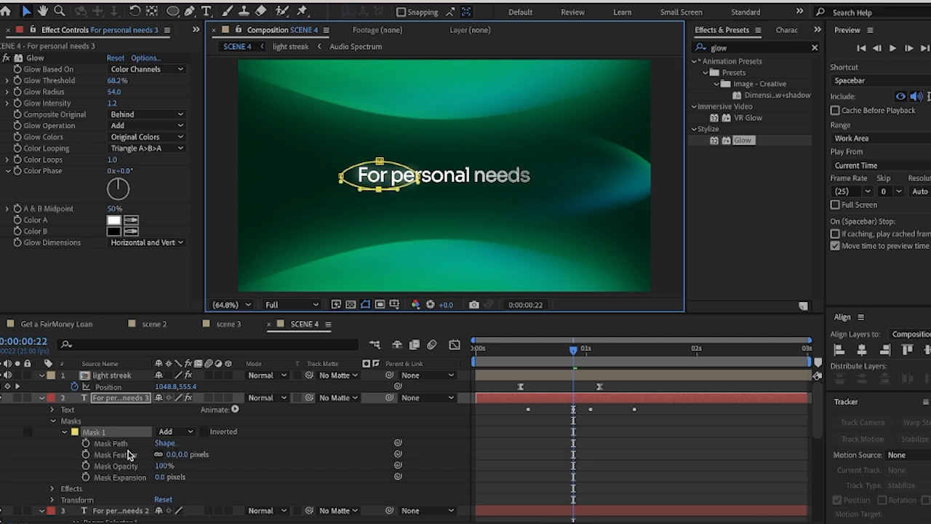
{"action": "left_click_drag", "start_coordinate": [183, 454], "coordinate": [192, 455]}
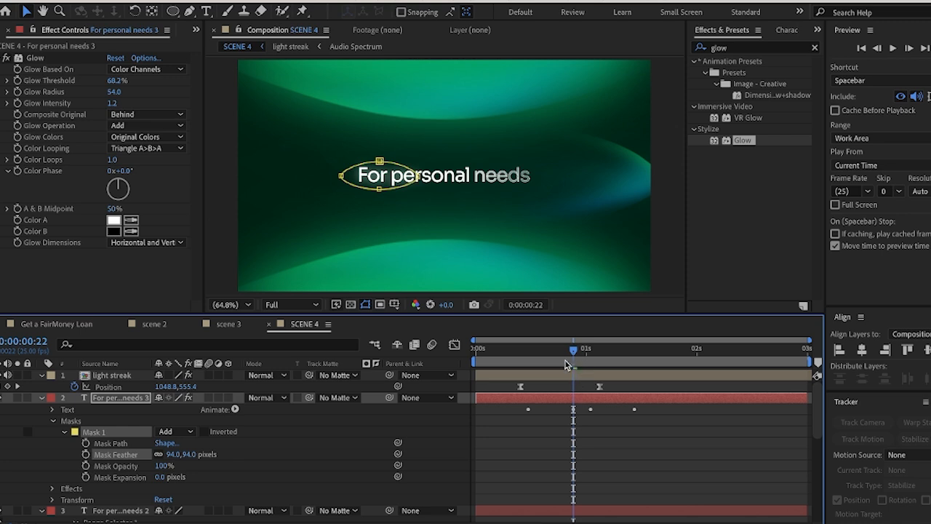
Animate the Mask Path from the title's start at 0:00:00:17 to just past its right end at 0:00:01:00
{"action": "mouse_move", "coordinate": [574, 351]}
{"action": "left_mouse_down"}
{"action": "mouse_move", "coordinate": [531, 359]}
{"action": "mouse_move", "coordinate": [614, 359]}
{"action": "mouse_move", "coordinate": [553, 357]}
{"action": "left_mouse_up"}
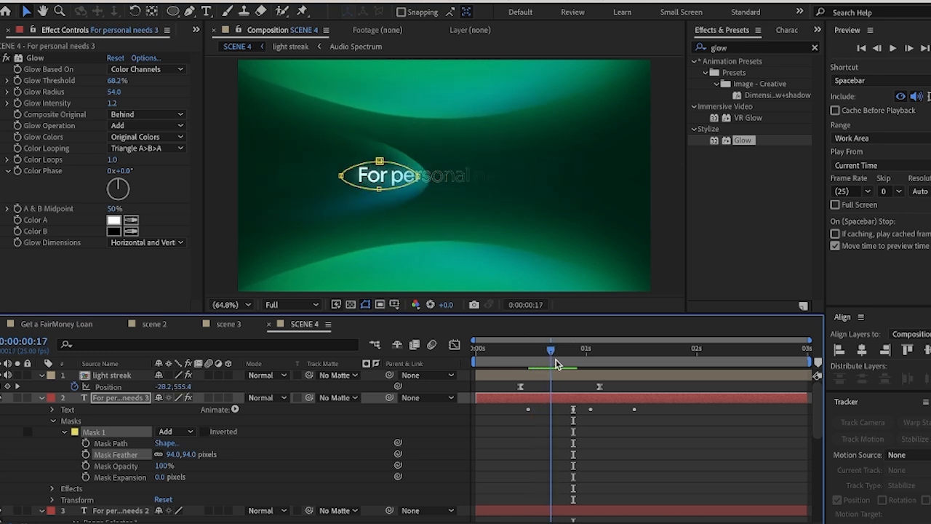
{"action": "left_click", "coordinate": [86, 443]}
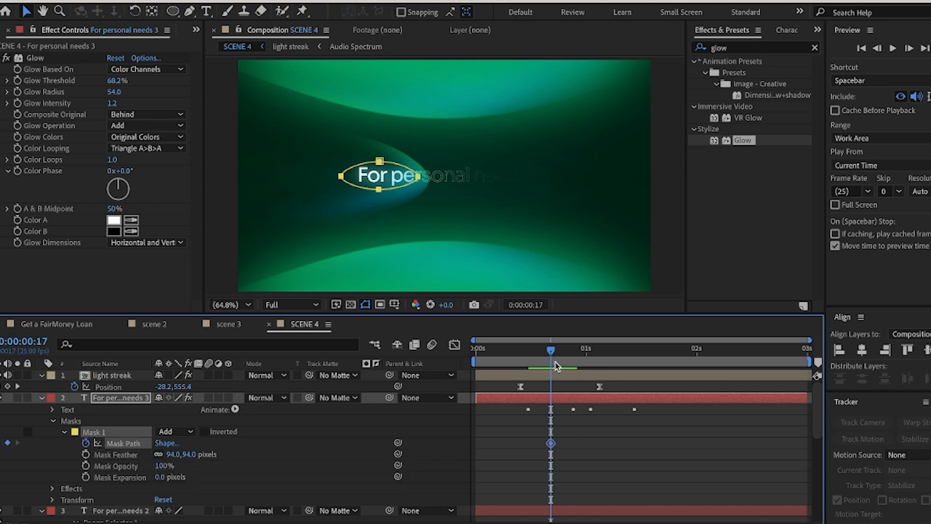
{"action": "left_click_drag", "start_coordinate": [554, 354], "coordinate": [589, 365]}
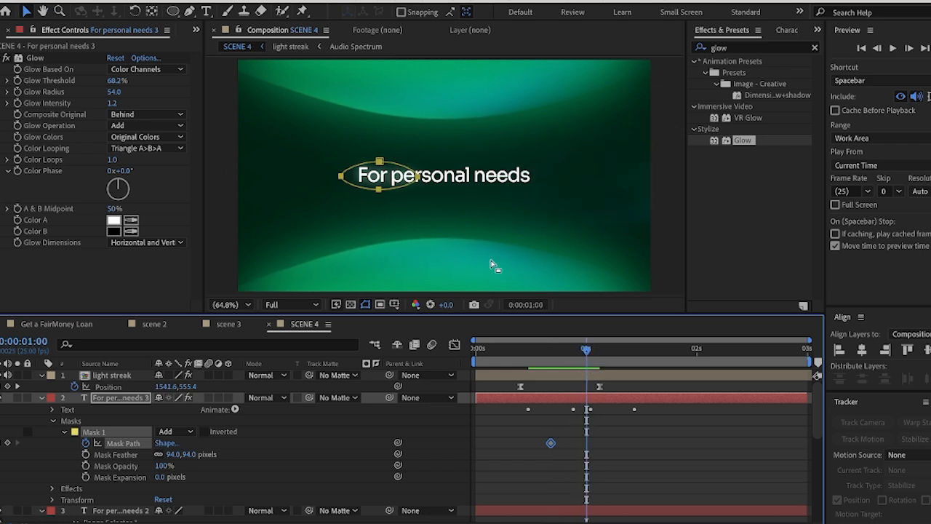
{"action": "left_click_drag", "start_coordinate": [301, 135], "coordinate": [615, 202]}
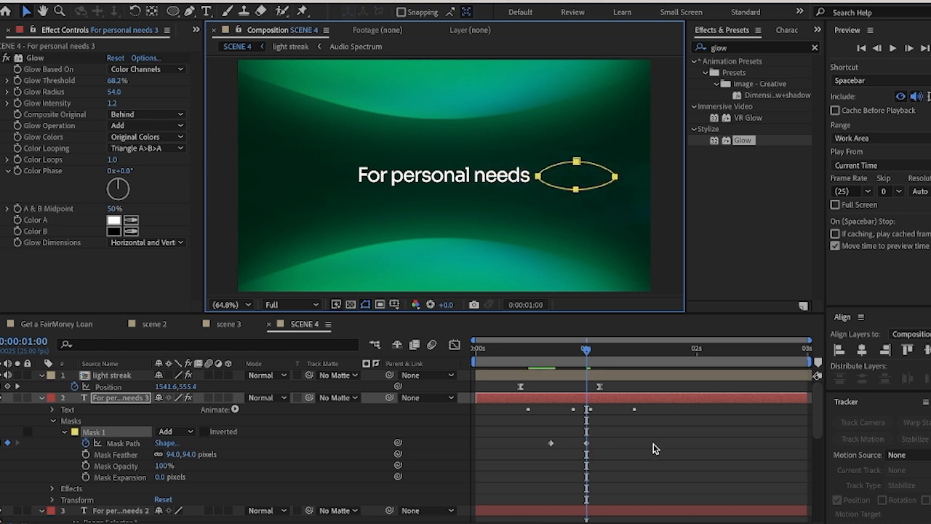
Preview the mask sweep, move the first Mask Path keyframe slightly earlier and apply Easy Ease to both Mask Path keyframes
{"action": "mouse_move", "coordinate": [586, 349]}
{"action": "left_mouse_down"}
{"action": "mouse_move", "coordinate": [511, 355]}
{"action": "mouse_move", "coordinate": [577, 365]}
{"action": "mouse_move", "coordinate": [526, 366]}
{"action": "mouse_move", "coordinate": [548, 355]}
{"action": "mouse_move", "coordinate": [577, 357]}
{"action": "left_mouse_up"}
{"action": "key", "text": "space"}
{"action": "left_click", "coordinate": [551, 444]}
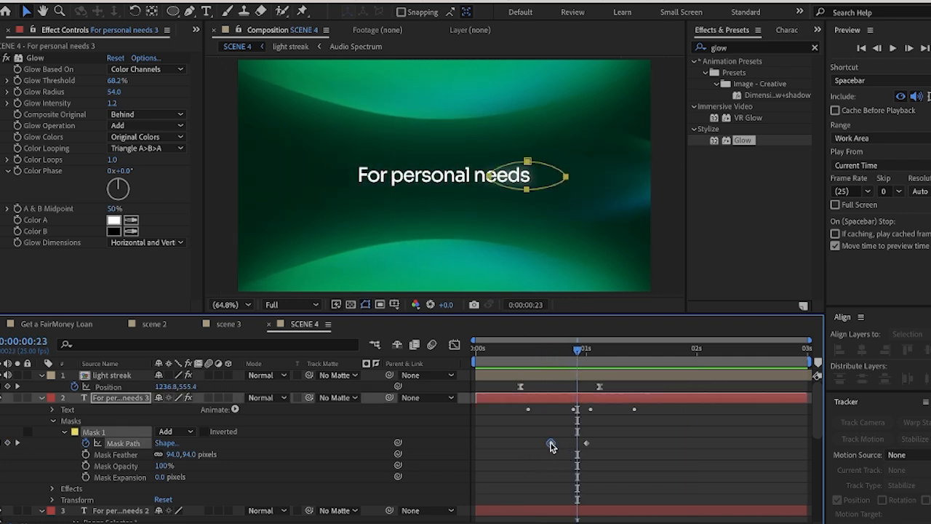
{"action": "left_click_drag", "start_coordinate": [550, 443], "coordinate": [620, 466]}
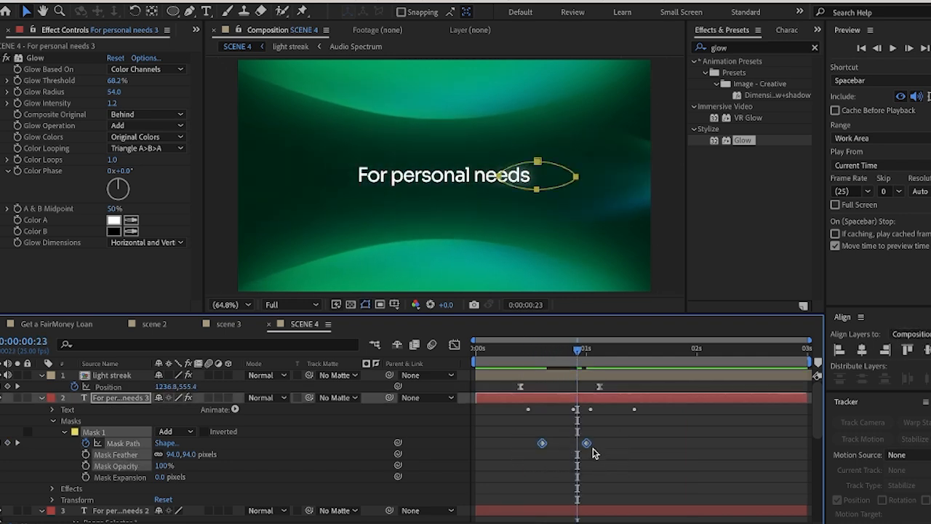
{"action": "right_click", "coordinate": [588, 447]}
{"action": "mouse_move", "coordinate": [654, 521]}
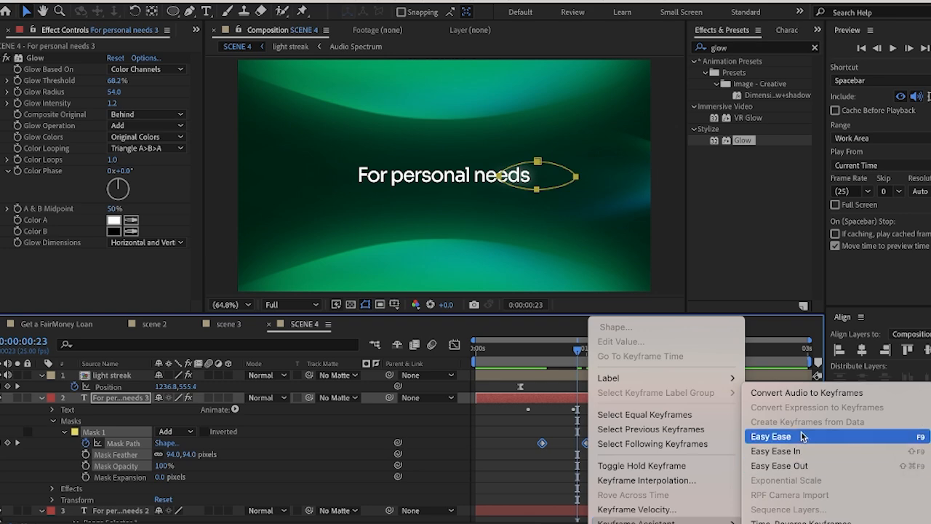
{"action": "left_click", "coordinate": [770, 436]}
Play back the eased glow sweep and scrub through it to 0:00:00:18
{"action": "key", "text": "space"}
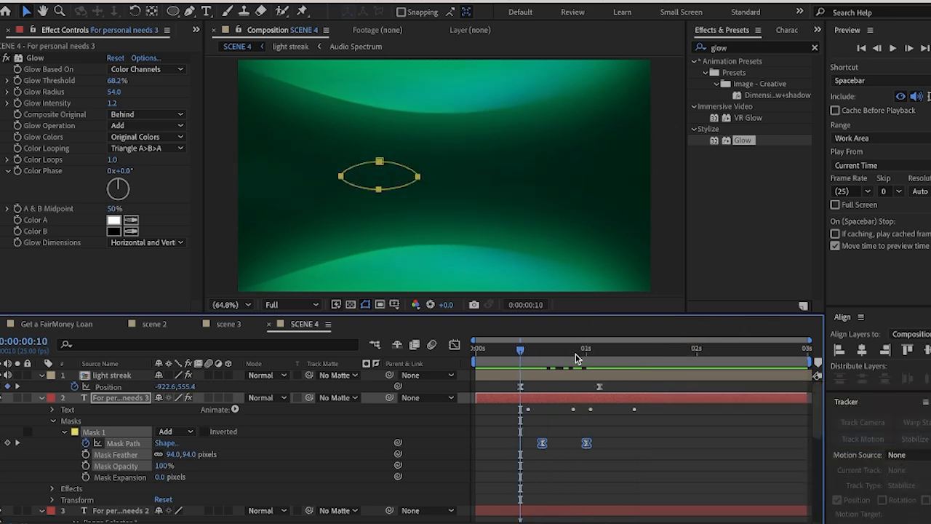
{"action": "left_click", "coordinate": [519, 351]}
{"action": "key", "text": "space"}
{"action": "left_click_drag", "start_coordinate": [521, 352], "coordinate": [556, 361]}
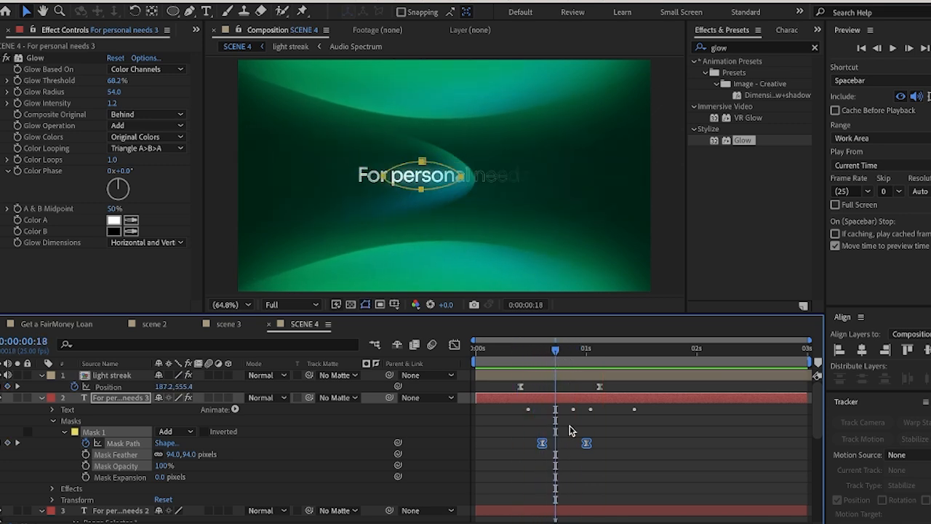
Shift both Mask Path keyframes about two frames later and preview the glow against the light streak sweep
{"action": "left_click_drag", "start_coordinate": [542, 443], "coordinate": [560, 445]}
{"action": "left_click_drag", "start_coordinate": [555, 351], "coordinate": [525, 356]}
{"action": "key", "text": "space"}
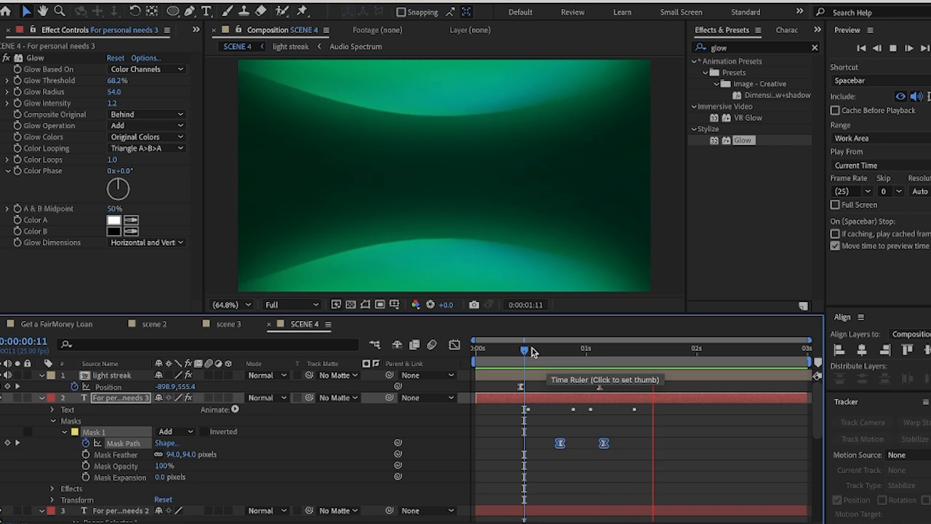
{"action": "left_click", "coordinate": [531, 349]}
{"action": "left_click_drag", "start_coordinate": [560, 443], "coordinate": [551, 448]}
{"action": "key", "text": "space"}
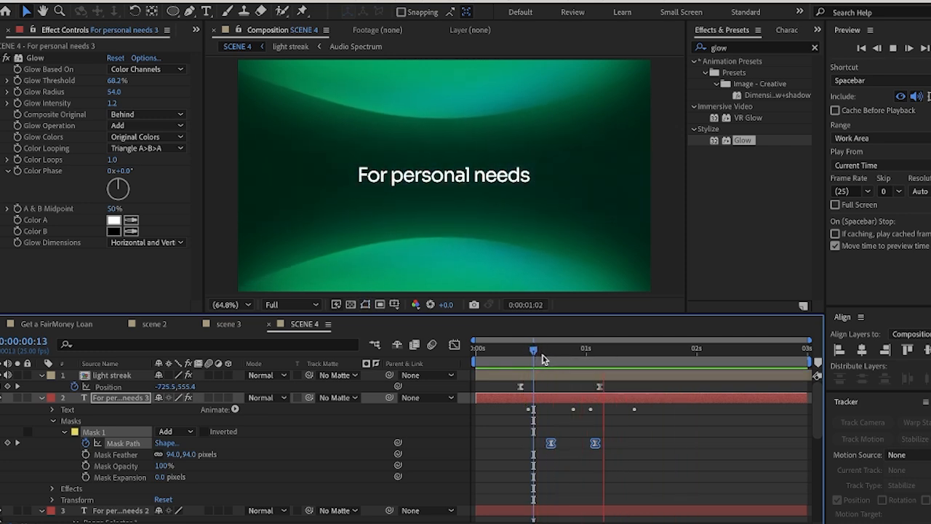
Collapse the keyframed properties of all layers in the SCENE 4 timeline and deselect the layers
{"action": "left_click_drag", "start_coordinate": [542, 347], "coordinate": [484, 356]}
{"action": "key", "text": "u"}
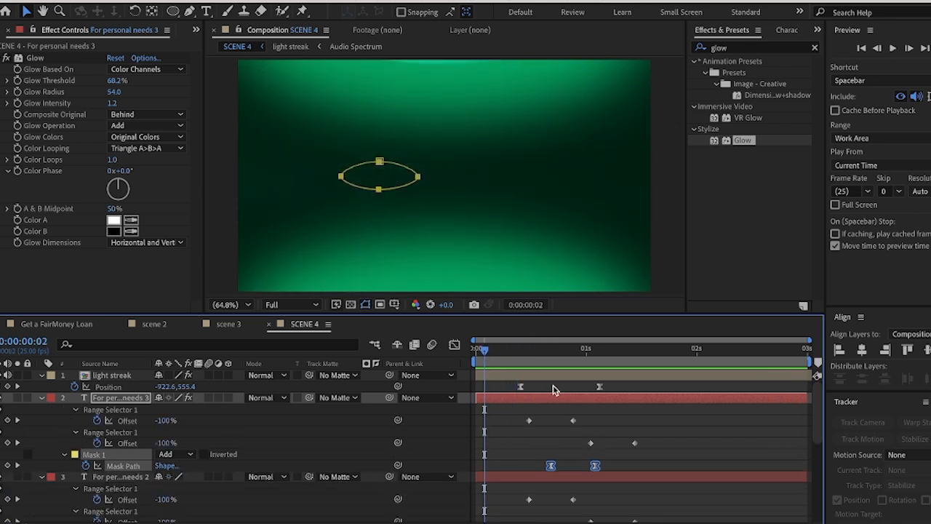
{"action": "key", "text": "u"}
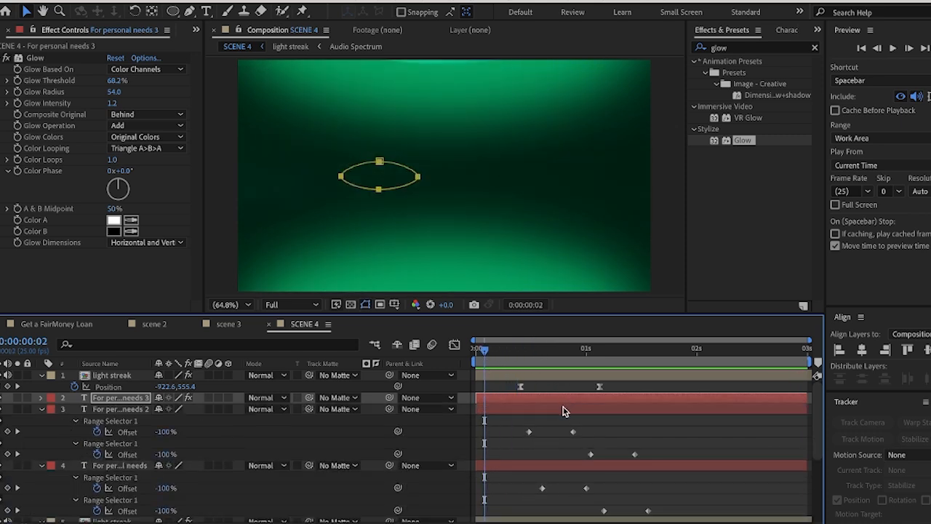
{"action": "key", "text": "u"}
{"action": "key", "text": "ctrl+a"}
{"action": "key", "text": "u"}
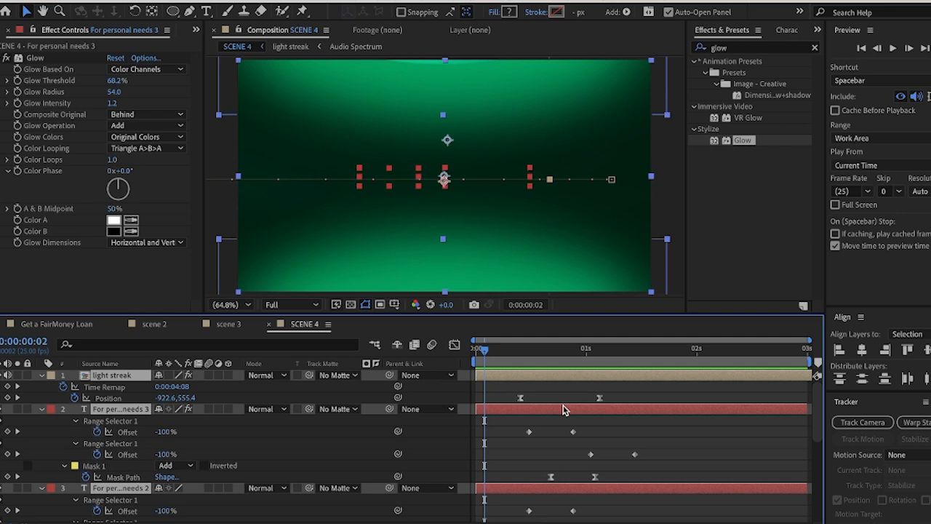
{"action": "key", "text": "u"}
{"action": "left_click", "coordinate": [573, 493]}
Play back SCENE 4 from the beginning and scrub to 0:00:01:04
{"action": "left_click_drag", "start_coordinate": [485, 354], "coordinate": [476, 353]}
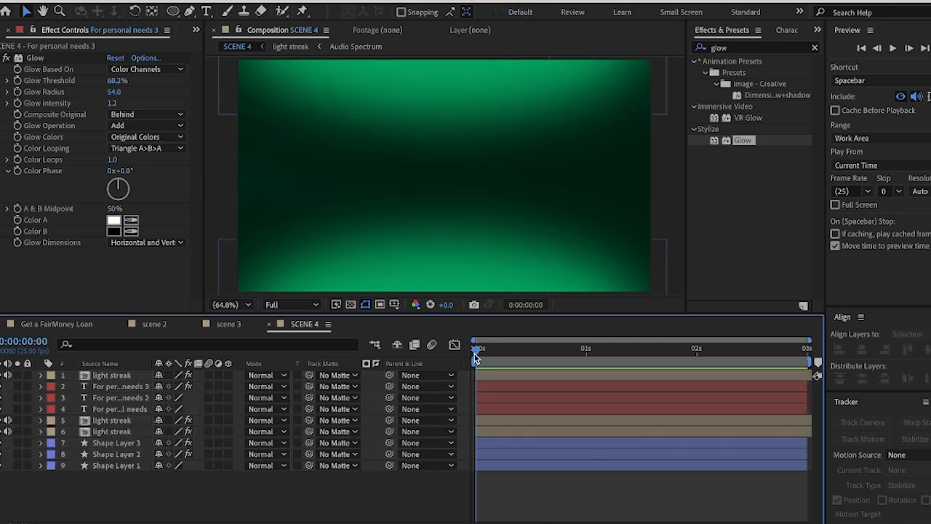
{"action": "key", "text": "space"}
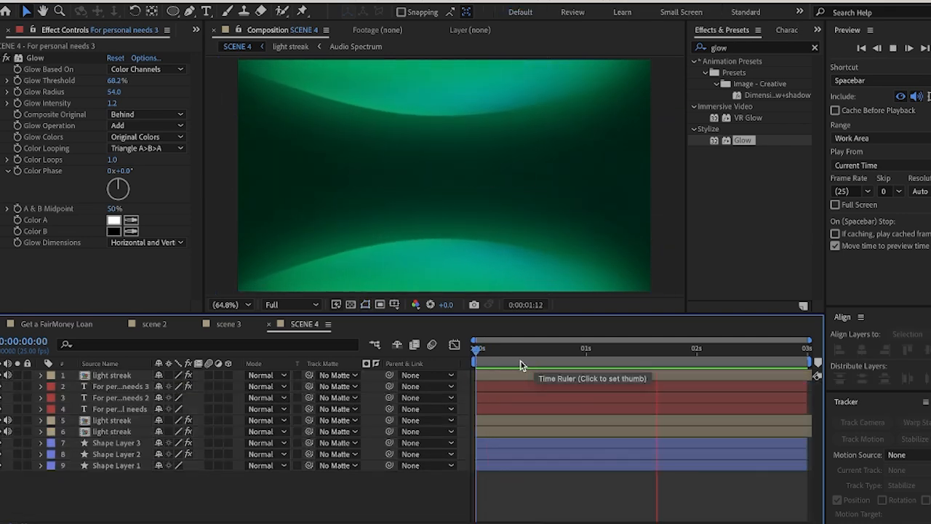
{"action": "left_click_drag", "start_coordinate": [477, 354], "coordinate": [604, 360]}
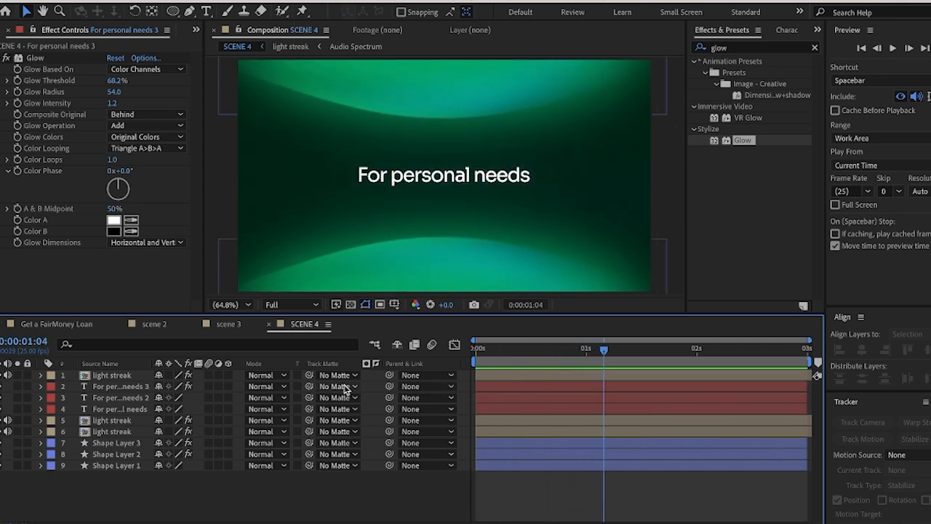
Duplicate the uppermost light streak and the three For personal needs text layers, and group the duplicates at the head of the layer stack
{"action": "left_click", "coordinate": [102, 375]}
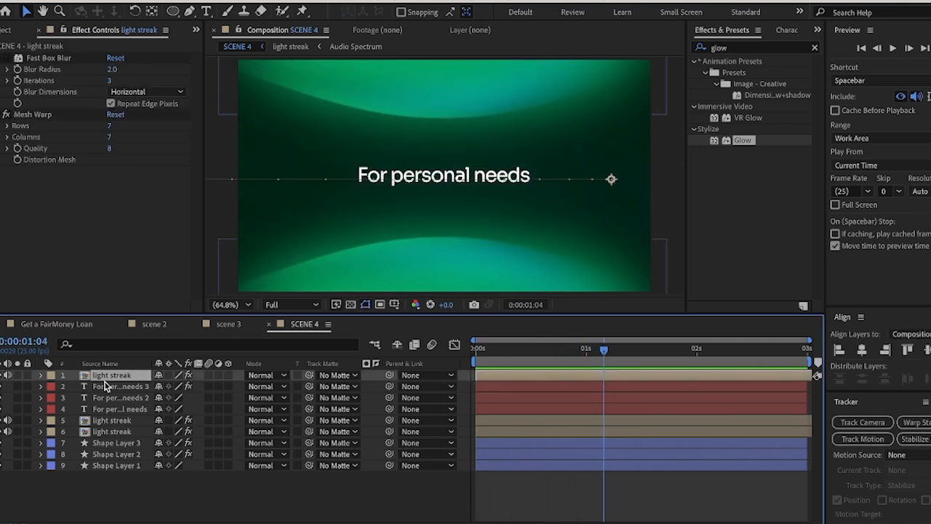
{"action": "left_click", "coordinate": [106, 387], "text": "shift"}
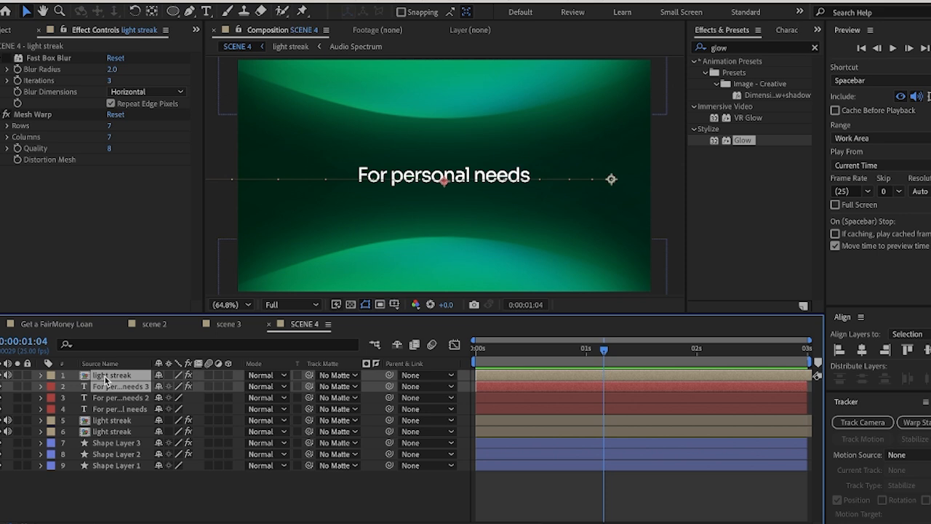
{"action": "left_click", "coordinate": [163, 494]}
{"action": "left_click", "coordinate": [119, 378]}
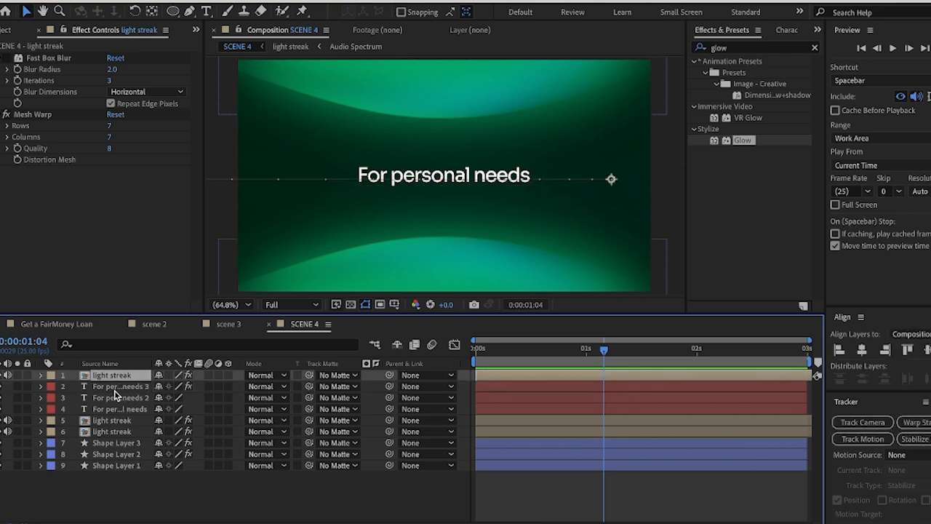
{"action": "left_click", "coordinate": [117, 390], "text": "ctrl"}
{"action": "left_click", "coordinate": [117, 399], "text": "ctrl"}
{"action": "left_click", "coordinate": [116, 411], "text": "ctrl"}
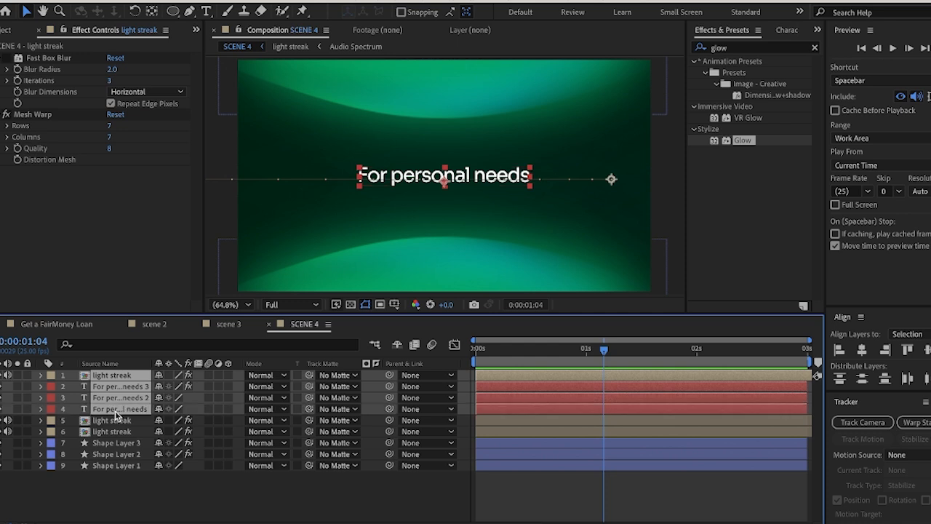
{"action": "key", "text": "ctrl+d"}
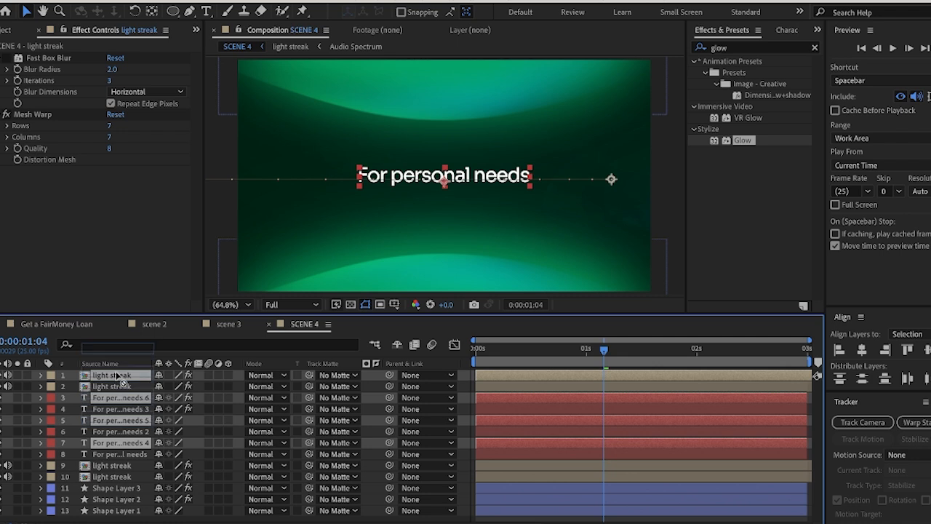
{"action": "left_click_drag", "start_coordinate": [120, 398], "coordinate": [124, 384]}
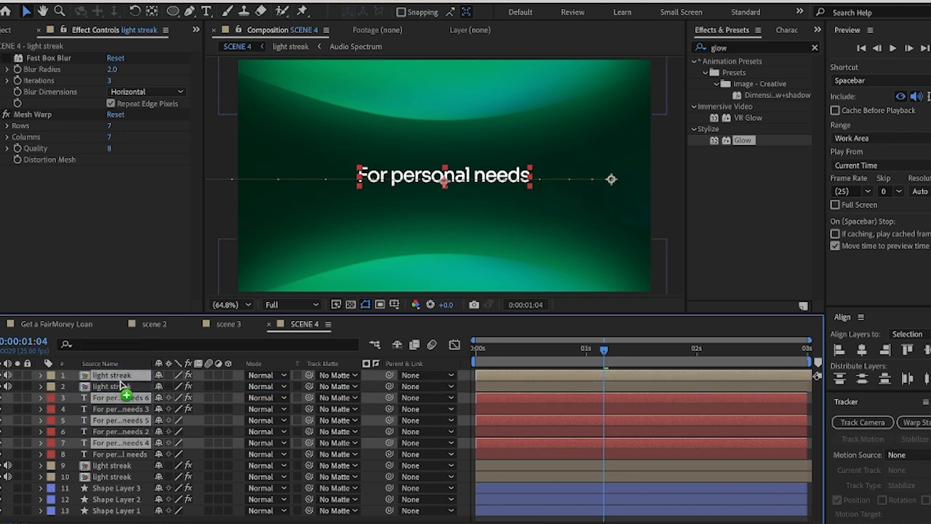
Slide the four duplicated layers to start at about 0:00:01:04 and reveal the keyframes of the For personal needs 3 layer
{"action": "left_click_drag", "start_coordinate": [508, 381], "coordinate": [627, 365]}
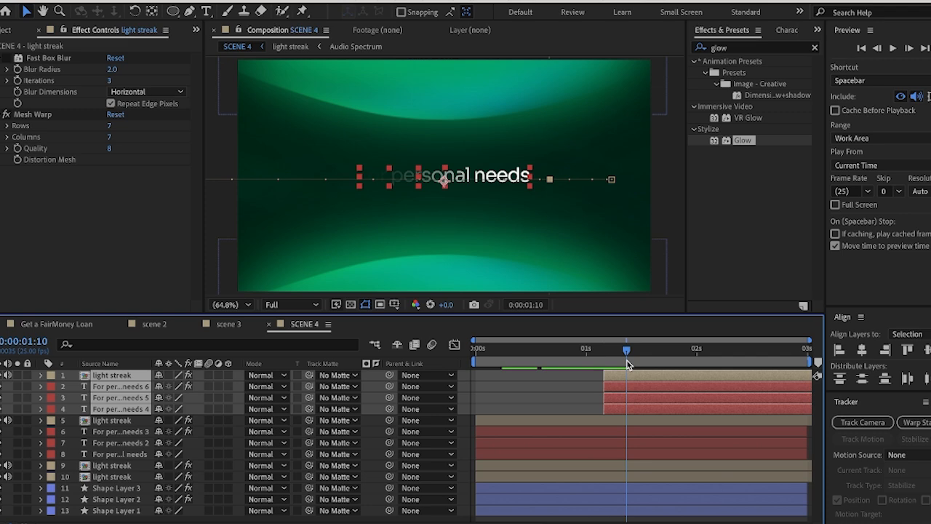
{"action": "left_click", "coordinate": [629, 433]}
{"action": "key", "text": "u"}
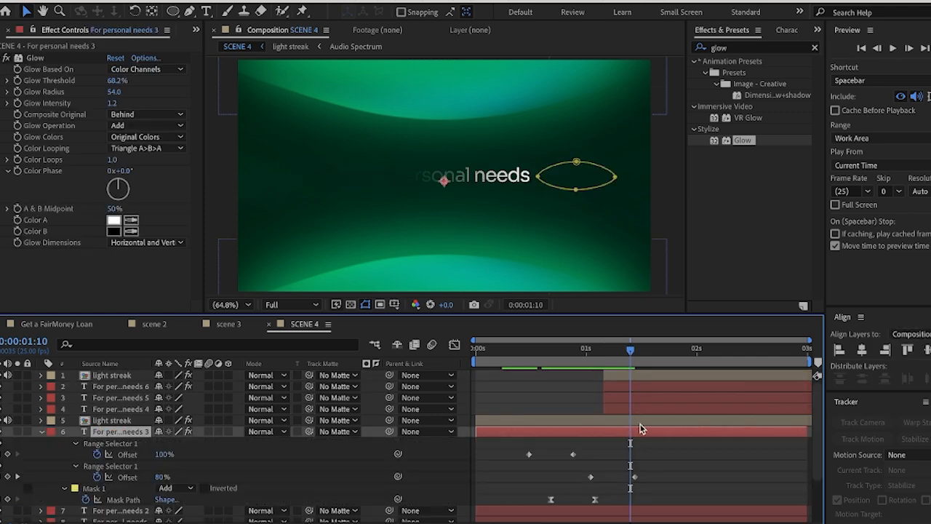
Move the start of the duplicated light streak and three text layers to about 0:00:01:10 and scrub to 0:00:01:11
{"action": "left_click", "coordinate": [620, 376]}
{"action": "left_click", "coordinate": [618, 409], "text": "shift"}
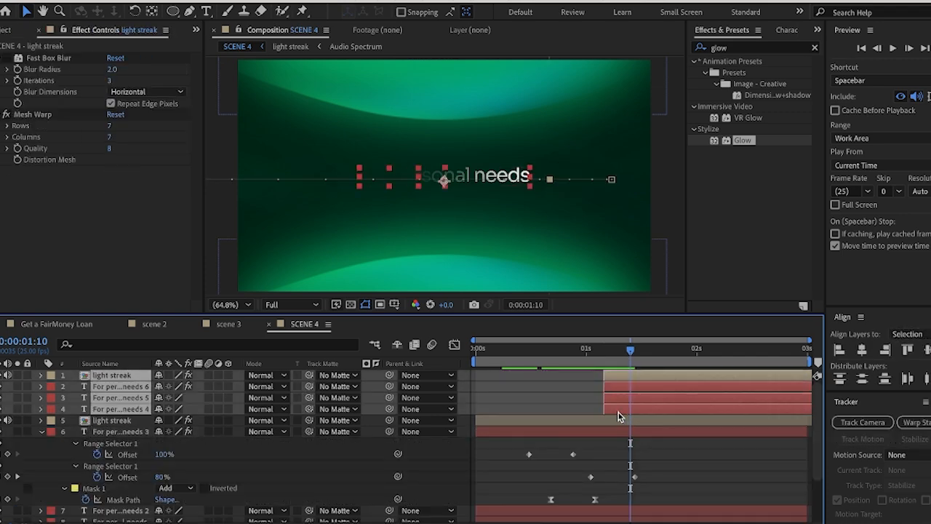
{"action": "left_click_drag", "start_coordinate": [618, 410], "coordinate": [644, 413]}
{"action": "left_click", "coordinate": [609, 399]}
{"action": "left_click", "coordinate": [648, 377]}
{"action": "mouse_move", "coordinate": [633, 354]}
{"action": "left_mouse_down"}
{"action": "mouse_move", "coordinate": [666, 355]}
{"action": "mouse_move", "coordinate": [638, 366]}
{"action": "left_mouse_up"}
Replace the text of the For personal needs 4 layer with "Expenses"
{"action": "left_click", "coordinate": [644, 410]}
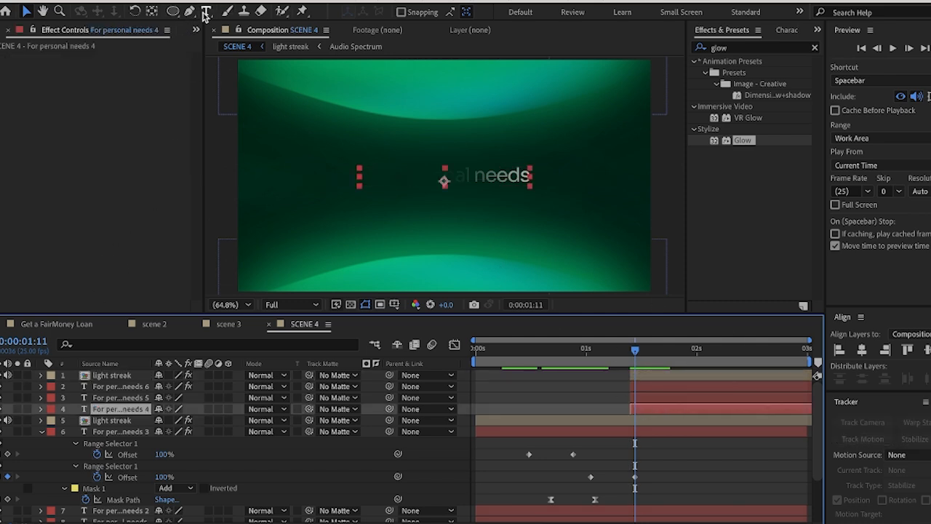
{"action": "left_click", "coordinate": [205, 12]}
{"action": "left_click", "coordinate": [488, 170]}
{"action": "key", "text": "ctrl+a"}
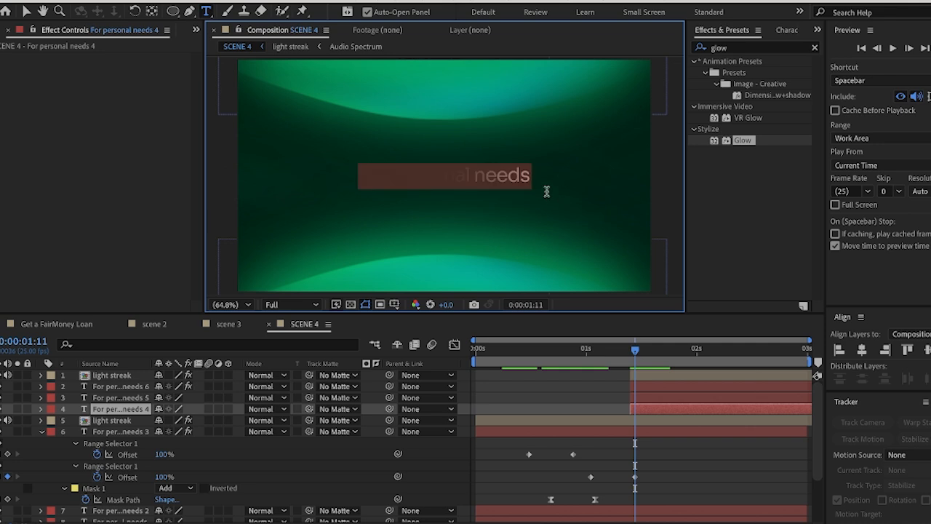
{"action": "type", "text": "Expense"}
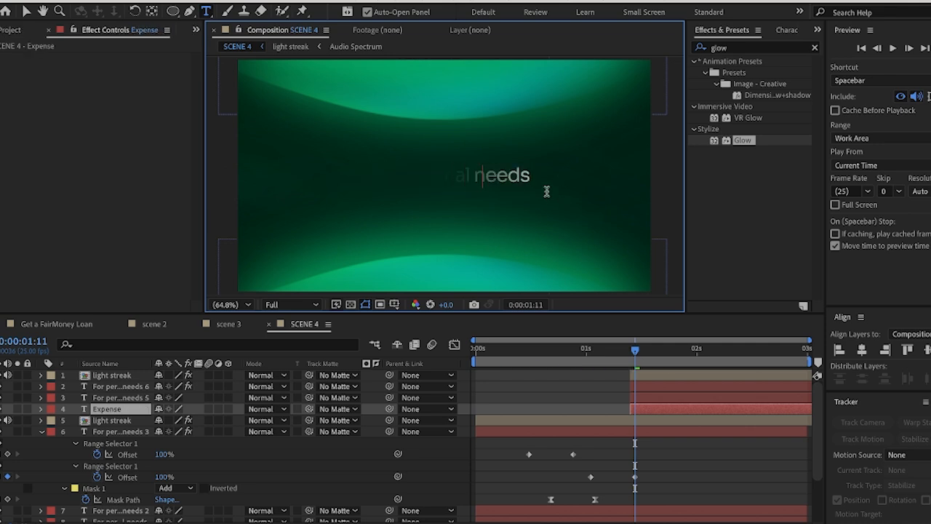
{"action": "type", "text": "s"}
{"action": "left_click", "coordinate": [28, 13]}
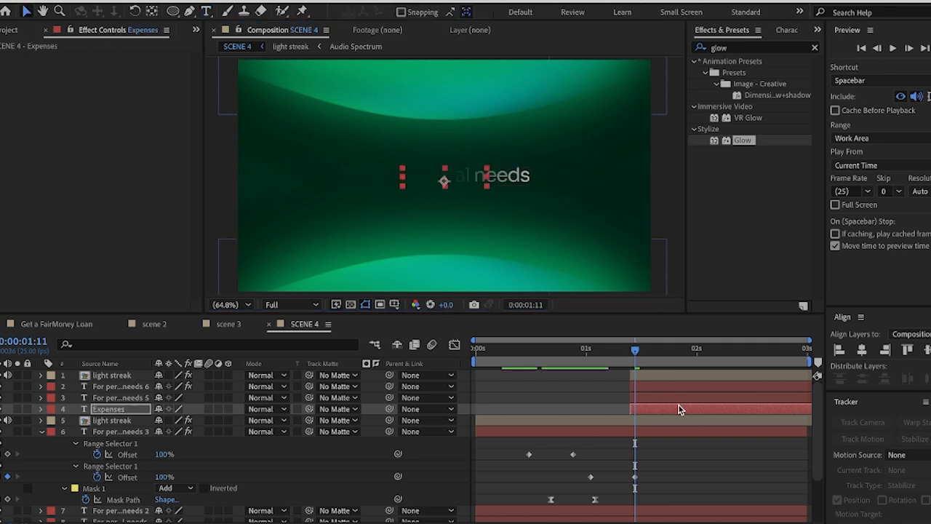
Replace the text of the For personal needs 5 layer with "Expenses"
{"action": "left_click", "coordinate": [656, 398]}
{"action": "left_click", "coordinate": [206, 12]}
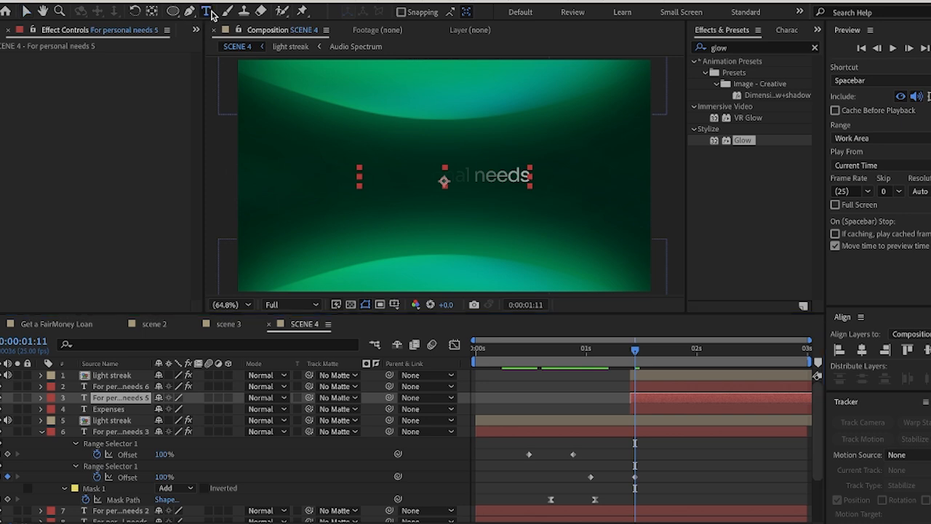
{"action": "left_click", "coordinate": [449, 175]}
{"action": "key", "text": "ctrl+a"}
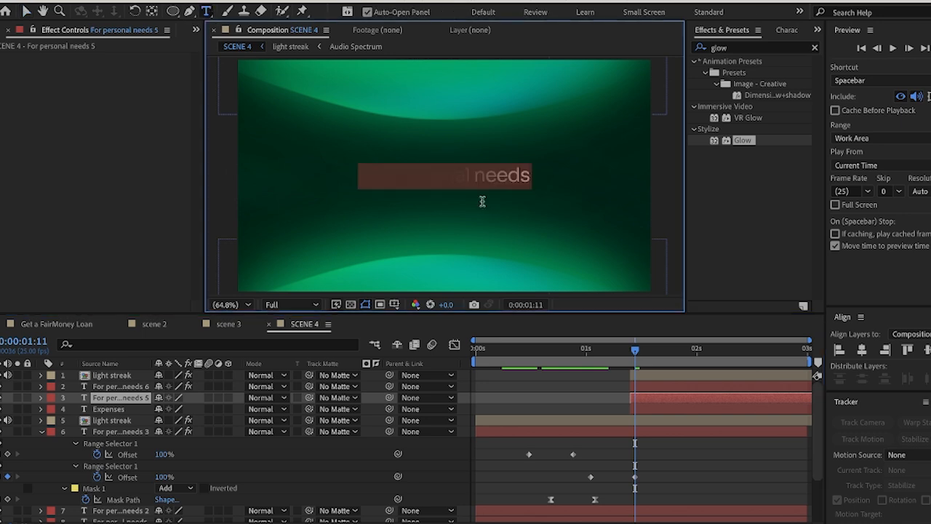
{"action": "type", "text": "Expens"}
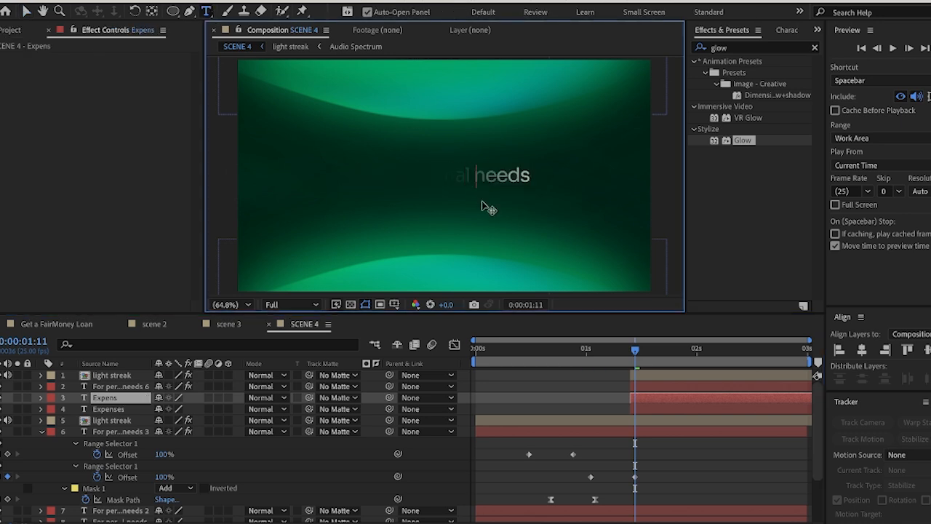
{"action": "type", "text": "es 2"}
Replace the text of the glowing For personal needs 6 layer with "Expenses"
{"action": "left_click", "coordinate": [646, 387]}
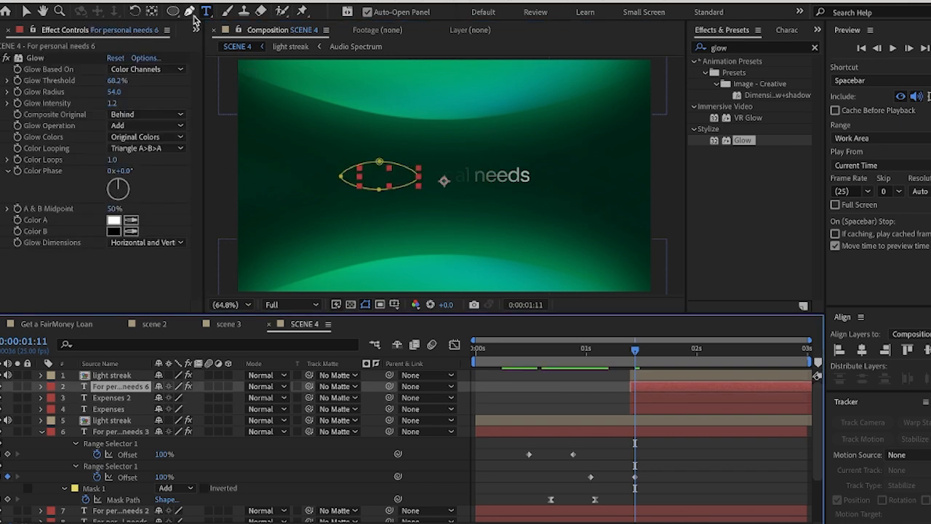
{"action": "left_click", "coordinate": [457, 180]}
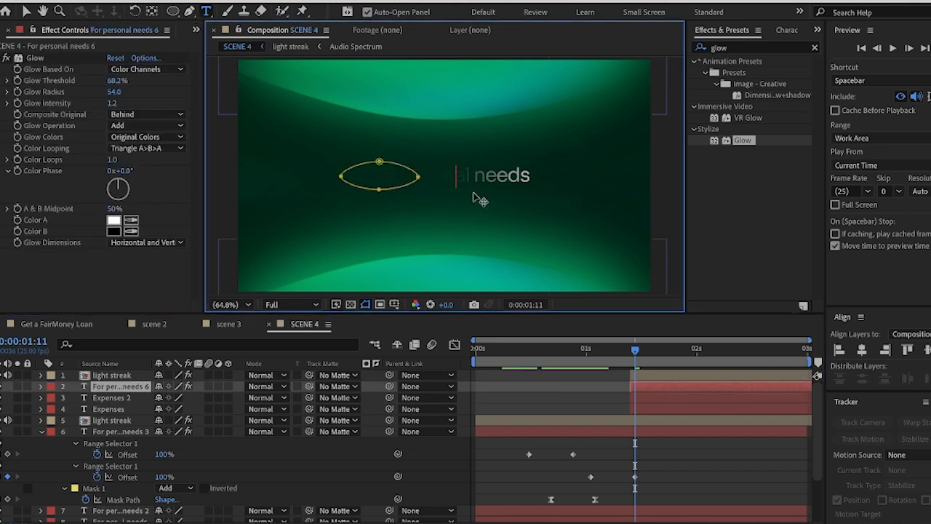
{"action": "key", "text": "ctrl+a"}
{"action": "type", "text": "Expen"}
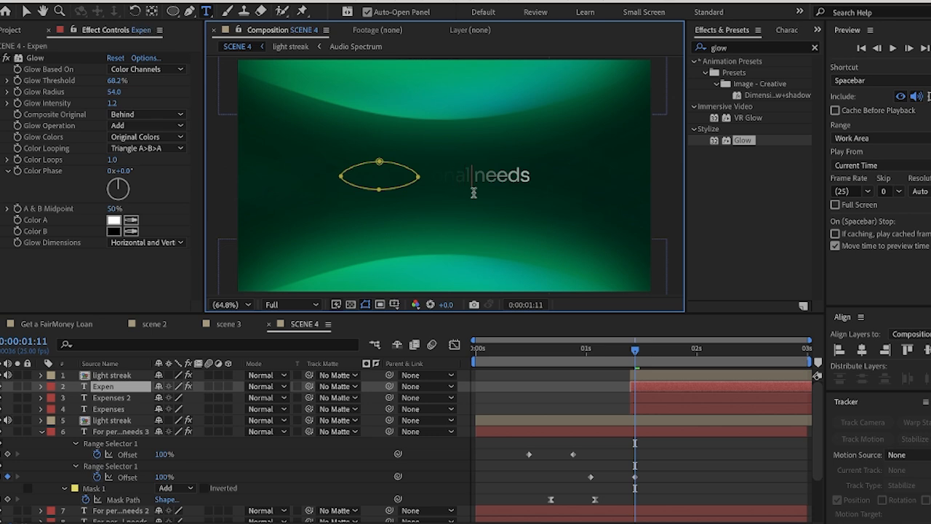
{"action": "type", "text": "ses 3"}
{"action": "left_click", "coordinate": [24, 12]}
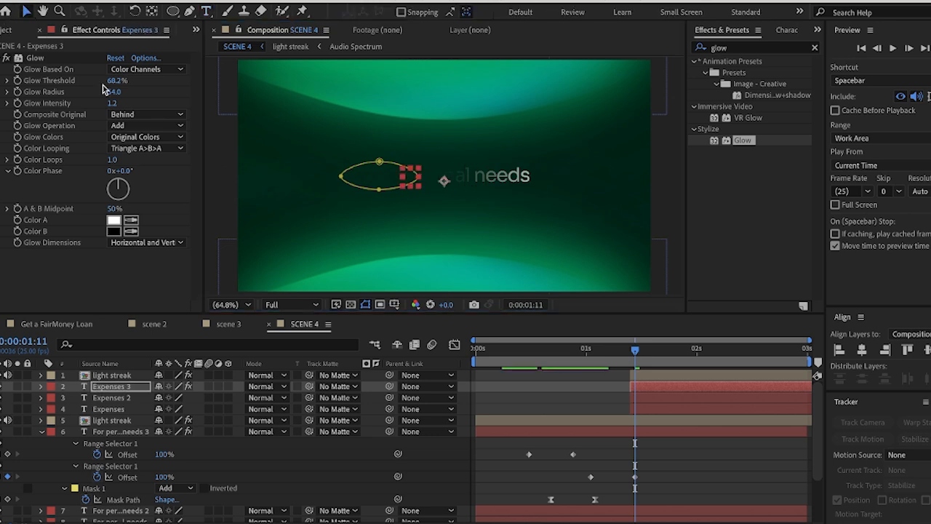
Shift the upper light streak and three Expenses layers to start at about 0:00:00:23 and preview the scene from 0:00:00:02
{"action": "left_click_drag", "start_coordinate": [639, 351], "coordinate": [623, 389]}
{"action": "left_click", "coordinate": [670, 202]}
{"action": "left_click", "coordinate": [647, 406]}
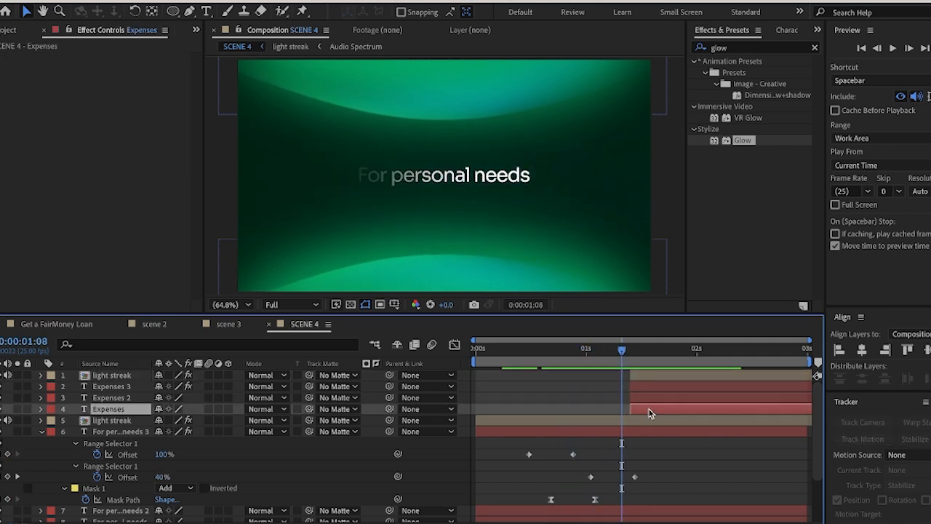
{"action": "left_click", "coordinate": [649, 373], "text": "shift"}
{"action": "mouse_move", "coordinate": [658, 377]}
{"action": "left_mouse_down"}
{"action": "mouse_move", "coordinate": [638, 380]}
{"action": "mouse_move", "coordinate": [597, 354]}
{"action": "mouse_move", "coordinate": [690, 364]}
{"action": "mouse_move", "coordinate": [663, 364]}
{"action": "mouse_move", "coordinate": [632, 380]}
{"action": "left_mouse_up"}
{"action": "mouse_move", "coordinate": [661, 350]}
{"action": "left_mouse_down"}
{"action": "mouse_move", "coordinate": [599, 356]}
{"action": "mouse_move", "coordinate": [640, 368]}
{"action": "mouse_move", "coordinate": [608, 383]}
{"action": "mouse_move", "coordinate": [626, 360]}
{"action": "mouse_move", "coordinate": [582, 362]}
{"action": "mouse_move", "coordinate": [664, 364]}
{"action": "mouse_move", "coordinate": [483, 375]}
{"action": "left_mouse_up"}
{"action": "key", "text": "space"}
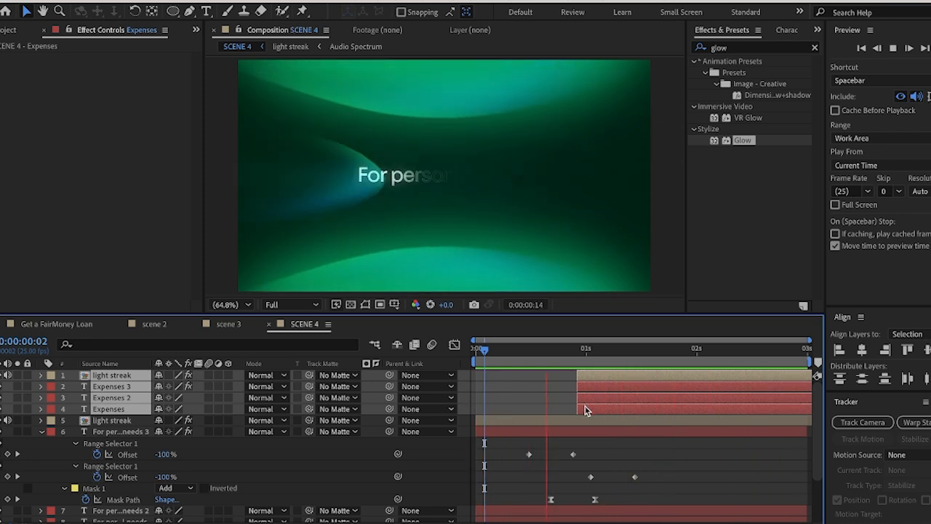
{"action": "key", "text": "space"}
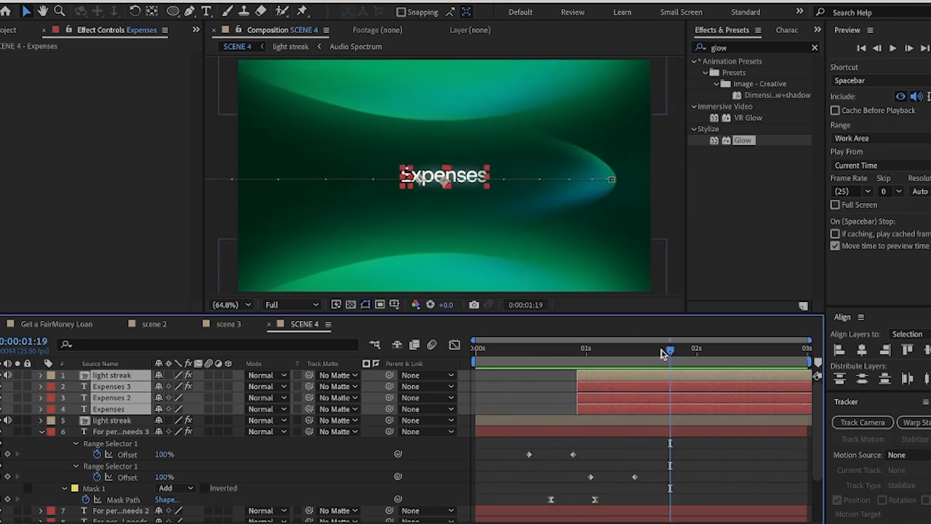
Nudge the upper light streak and three Expenses layers to start at about 0:00:00:22 and play back the title change
{"action": "mouse_move", "coordinate": [664, 350]}
{"action": "left_mouse_down"}
{"action": "mouse_move", "coordinate": [538, 355]}
{"action": "mouse_move", "coordinate": [658, 367]}
{"action": "mouse_move", "coordinate": [603, 380]}
{"action": "left_mouse_up"}
{"action": "left_click_drag", "start_coordinate": [645, 354], "coordinate": [569, 364]}
{"action": "key", "text": "space"}
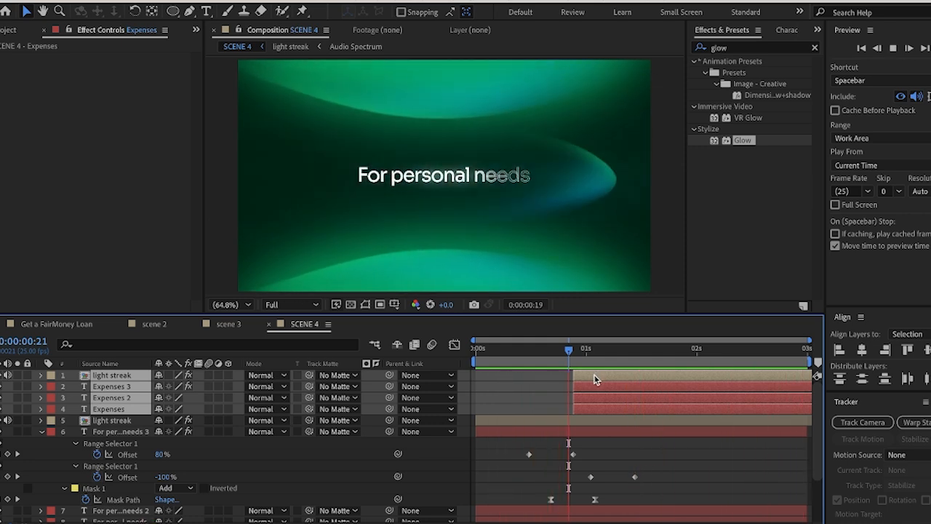
{"action": "key", "text": "space"}
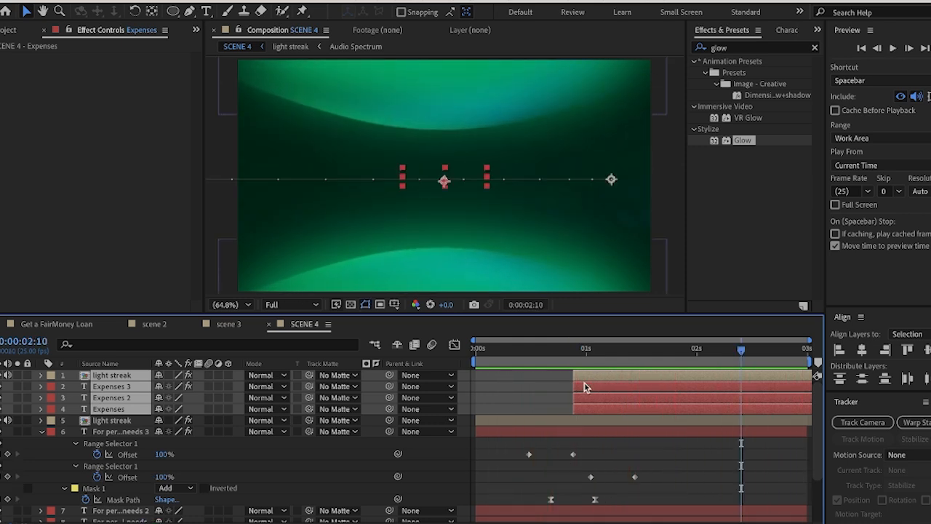
{"action": "key", "text": "space"}
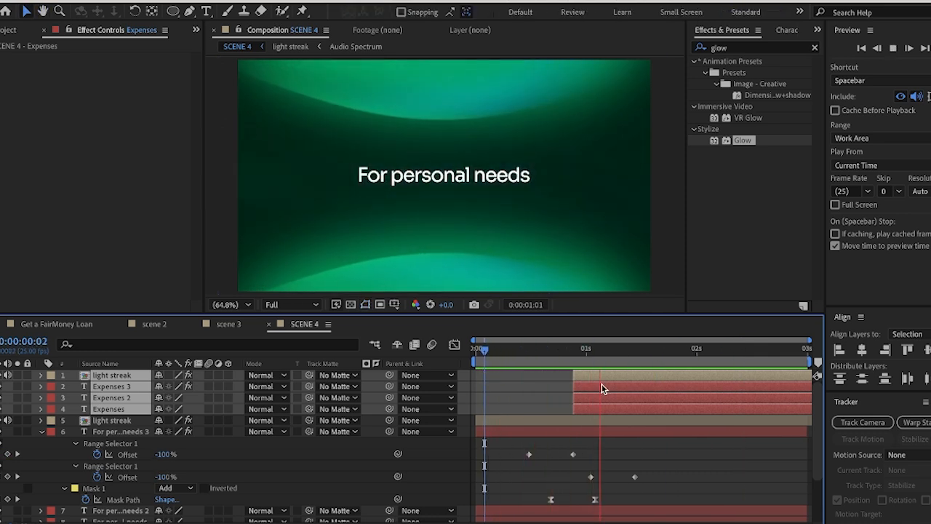
{"action": "key", "text": "space"}
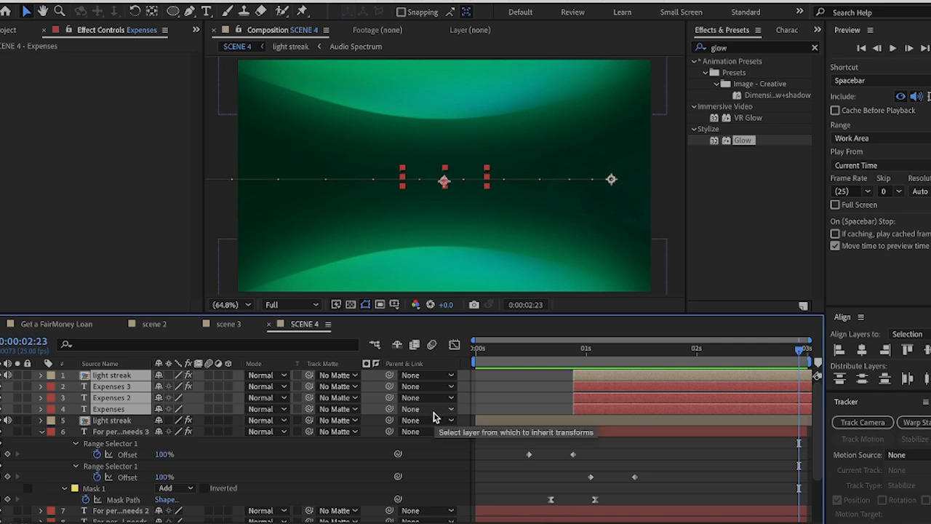
Duplicate the light streak and three Expenses layers, group the duplicates at the head of the stack and start them at about 0:00:01:23
{"action": "key", "text": "ctrl+d"}
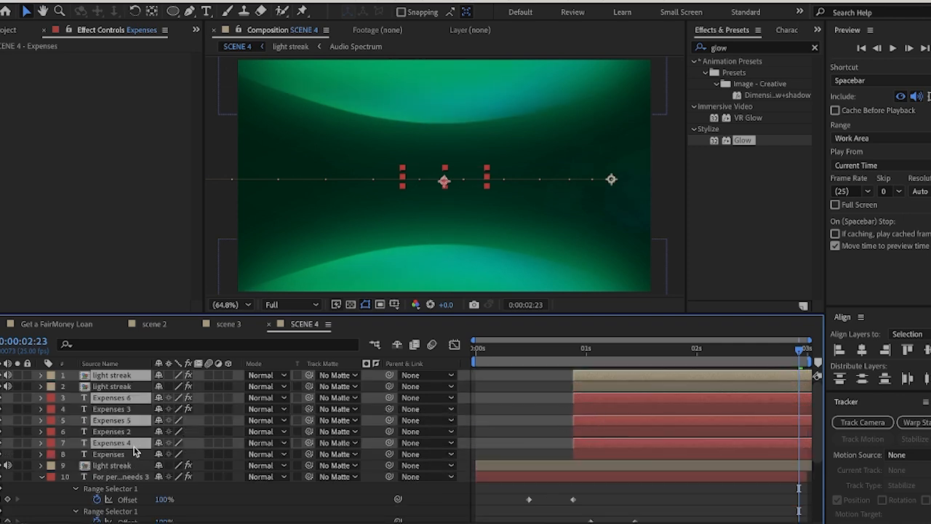
{"action": "left_click_drag", "start_coordinate": [133, 446], "coordinate": [134, 381]}
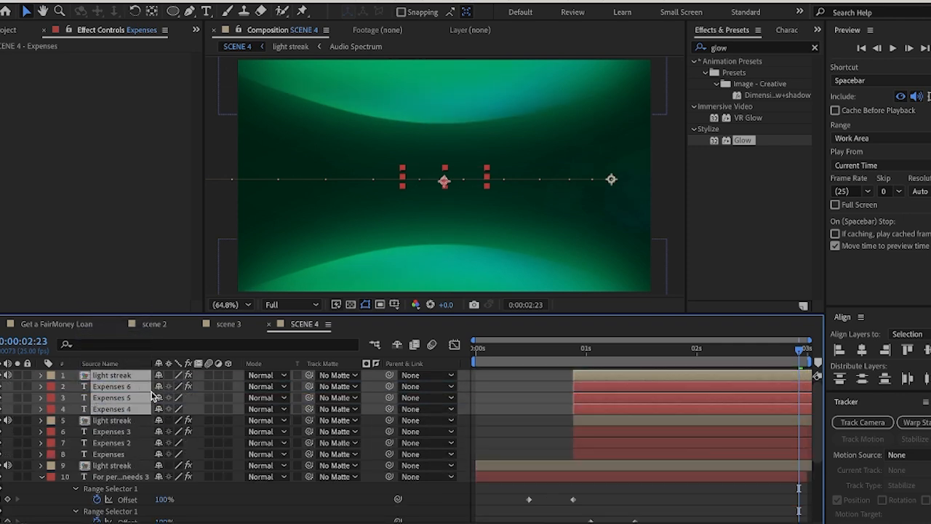
{"action": "left_click_drag", "start_coordinate": [584, 413], "coordinate": [701, 421]}
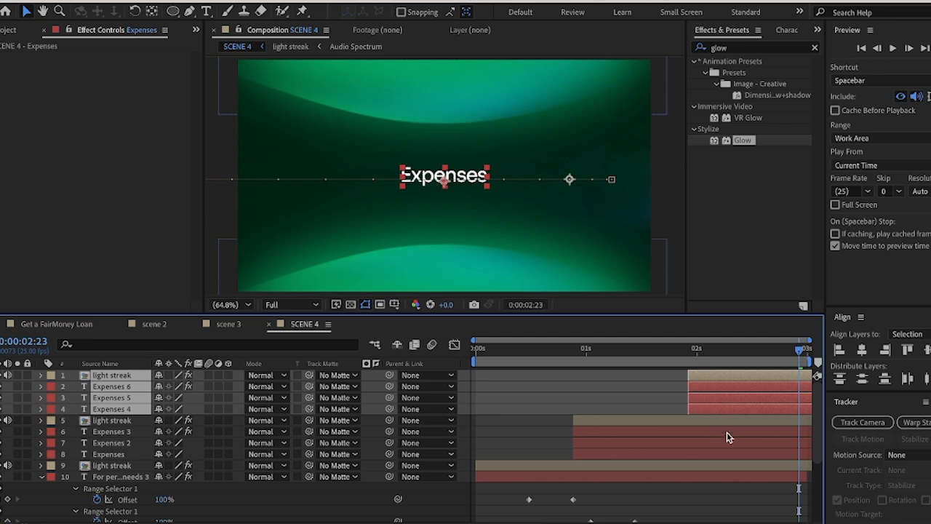
At about 0:00:02:08, replace the text of the glowing Expenses 6 layer with "And more"
{"action": "mouse_move", "coordinate": [800, 360]}
{"action": "left_mouse_down"}
{"action": "mouse_move", "coordinate": [717, 362]}
{"action": "mouse_move", "coordinate": [761, 368]}
{"action": "mouse_move", "coordinate": [732, 356]}
{"action": "left_mouse_up"}
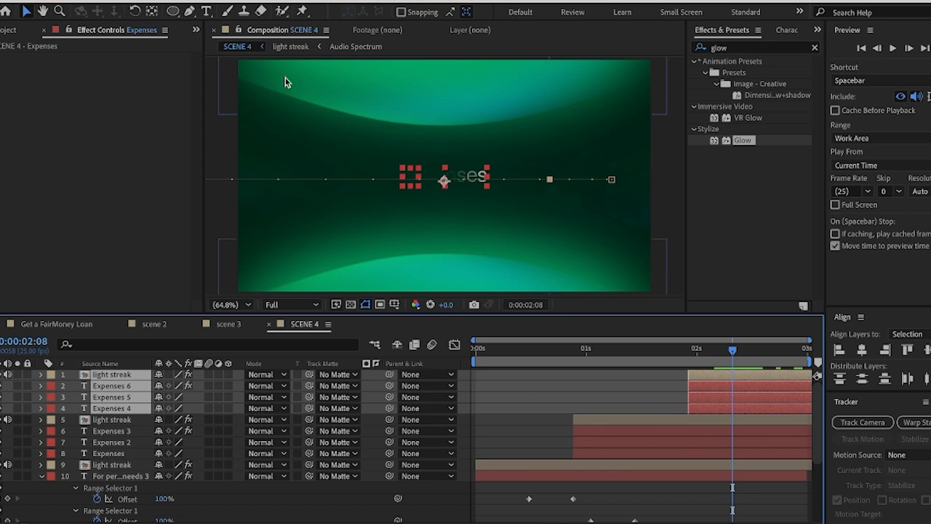
{"action": "left_click", "coordinate": [208, 11]}
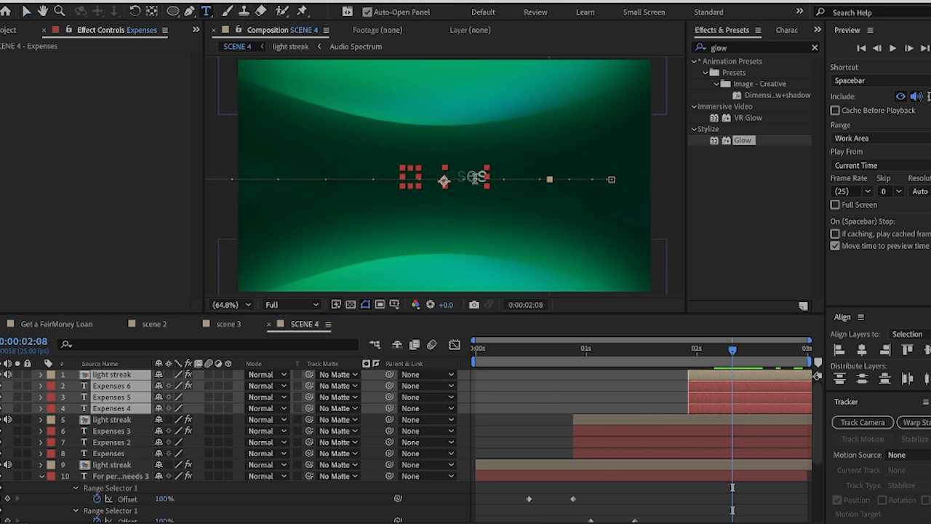
{"action": "left_click", "coordinate": [474, 177]}
{"action": "type", "text": "And More"}
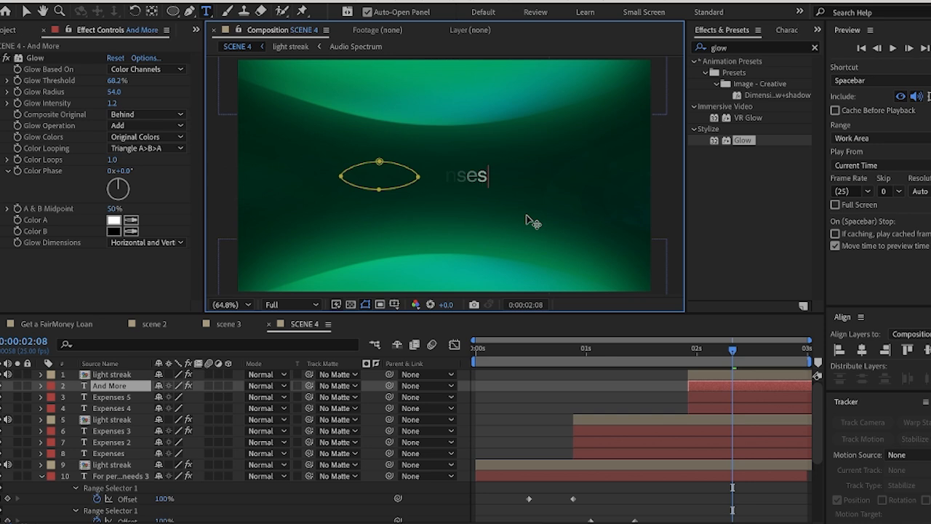
{"action": "key", "text": "BackSpace"}
{"action": "key", "text": "BackSpace"}
{"action": "key", "text": "BackSpace"}
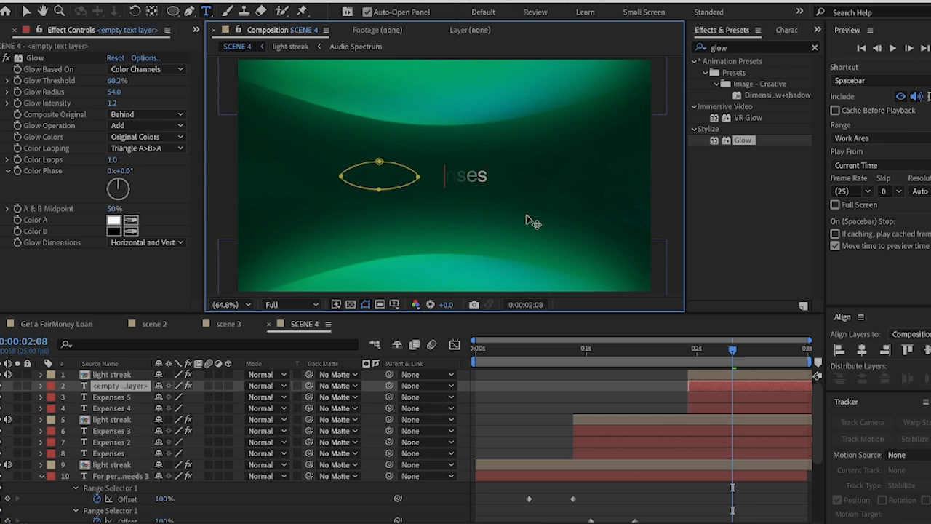
{"action": "type", "text": "An"}
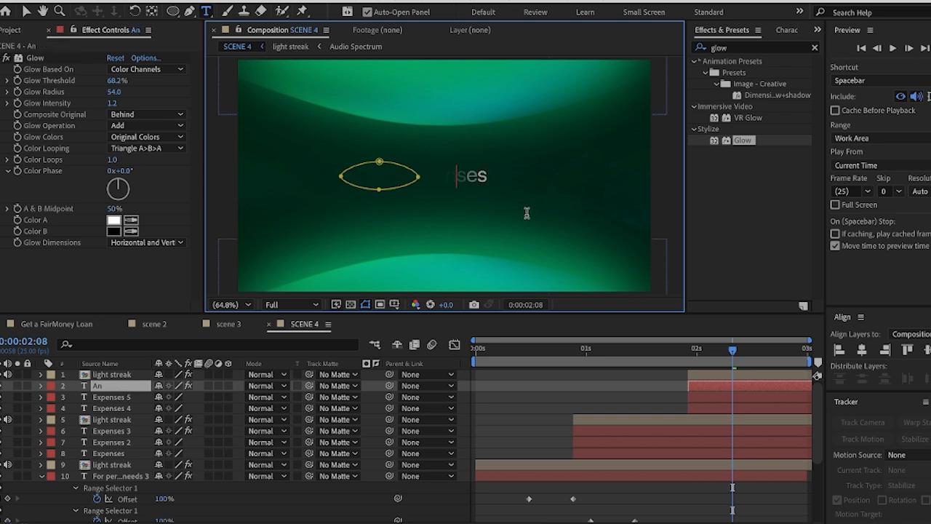
{"action": "type", "text": "d more"}
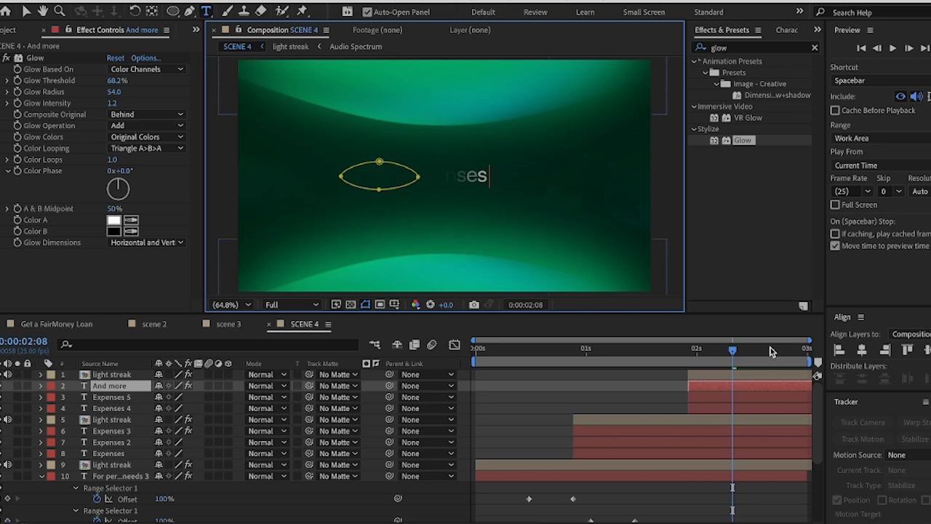
Replace the text of the Expenses 5 layer with "And more"
{"action": "left_click", "coordinate": [722, 397]}
{"action": "left_click", "coordinate": [458, 173]}
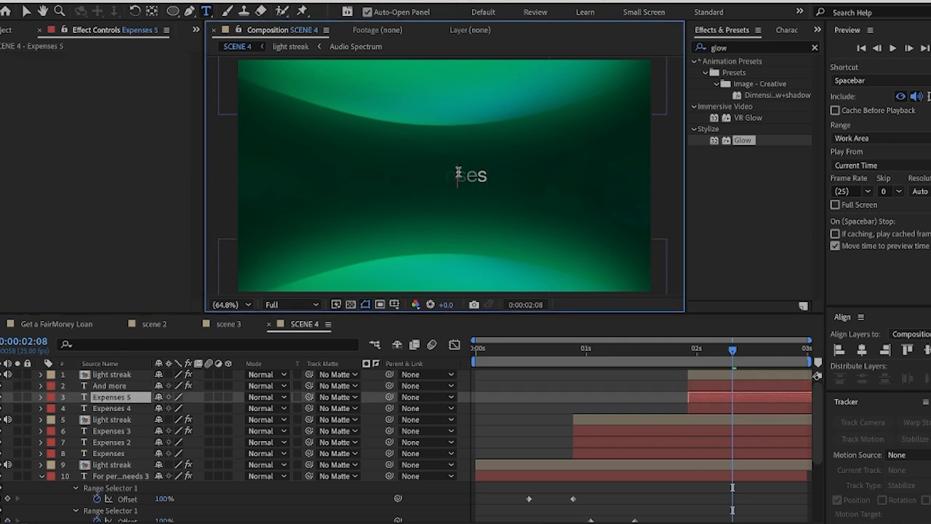
{"action": "key", "text": "ctrl+a"}
{"action": "type", "text": "A"}
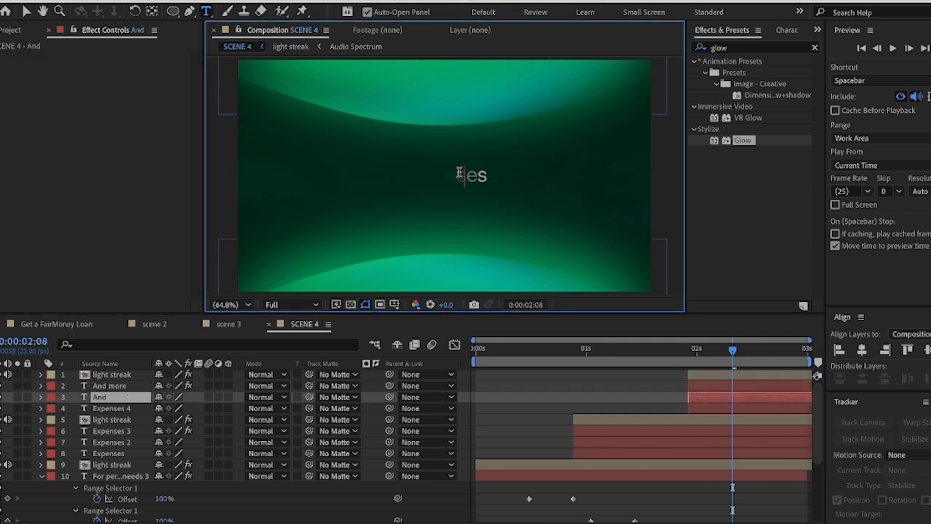
{"action": "type", "text": "nd more 2"}
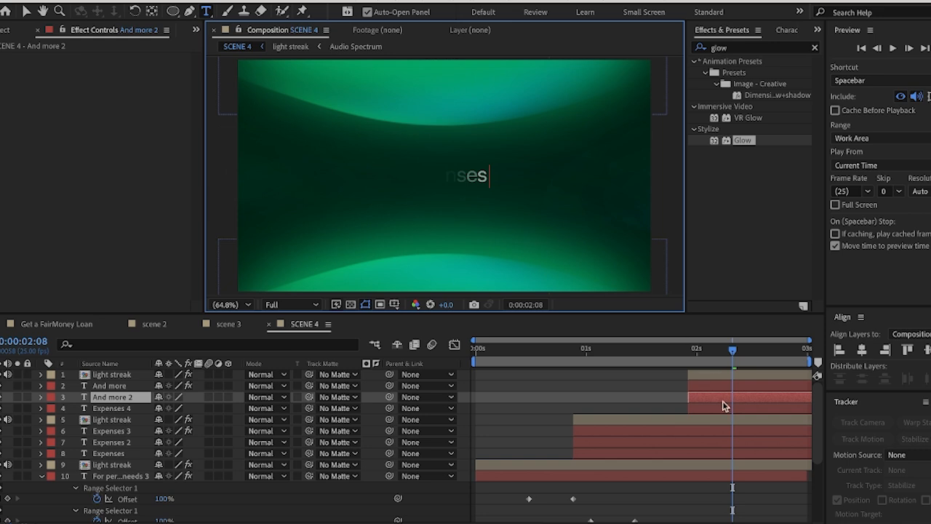
Replace the text of the Expenses 4 layer with "And more" and finish text editing
{"action": "left_click", "coordinate": [725, 410]}
{"action": "left_click", "coordinate": [480, 176]}
{"action": "key", "text": "ctrl+a"}
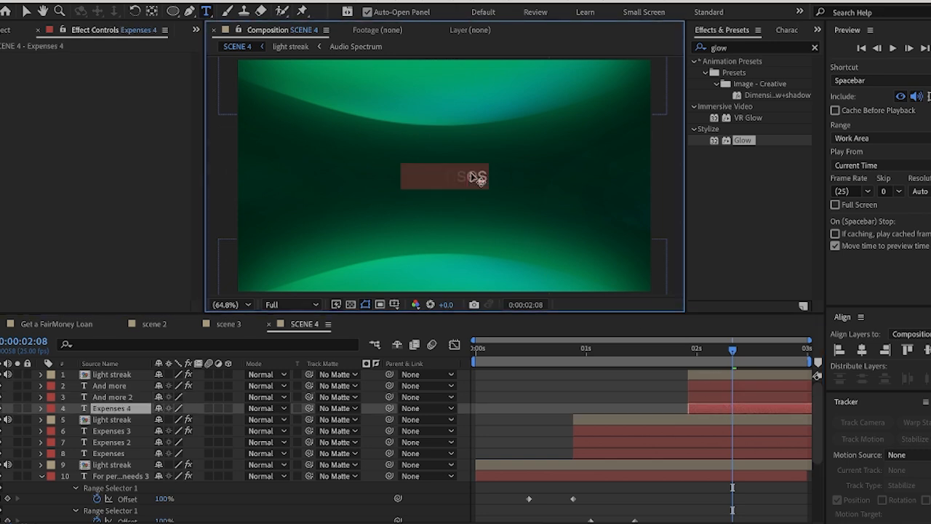
{"action": "type", "text": "And mo"}
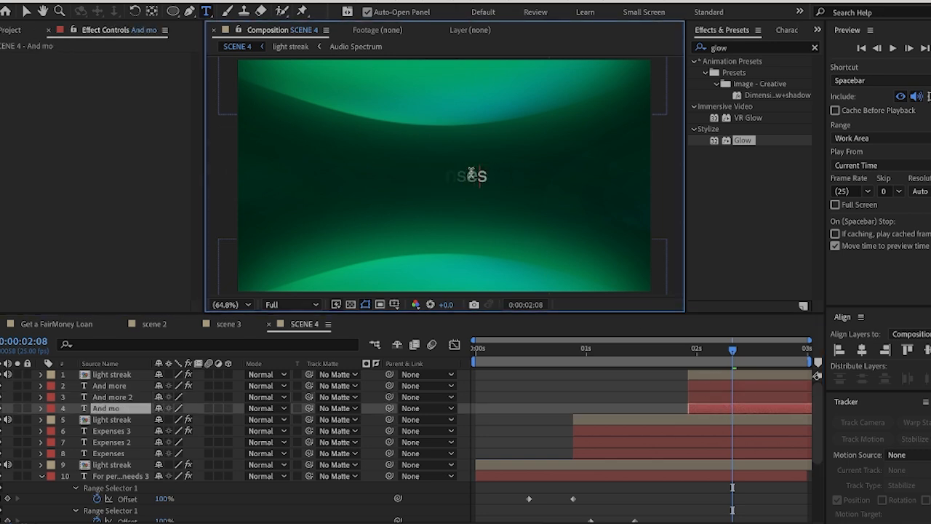
{"action": "type", "text": "re 3"}
{"action": "left_click", "coordinate": [26, 10]}
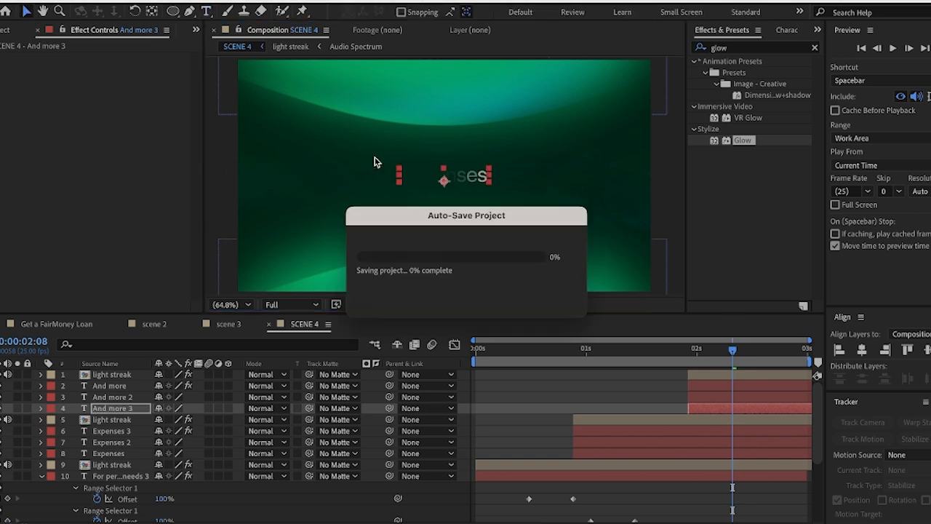
Shift the topmost light streak and three And more layers to start at about 0:00:01:17 and preview the scene from the beginning
{"action": "left_click_drag", "start_coordinate": [732, 350], "coordinate": [735, 372]}
{"action": "left_click", "coordinate": [736, 377]}
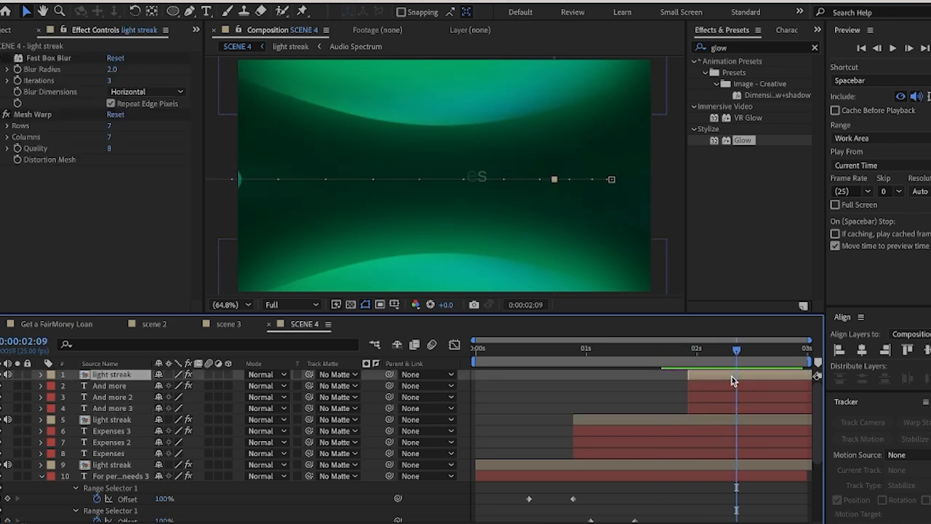
{"action": "left_click", "coordinate": [715, 407], "text": "shift"}
{"action": "left_click_drag", "start_coordinate": [715, 408], "coordinate": [693, 408]}
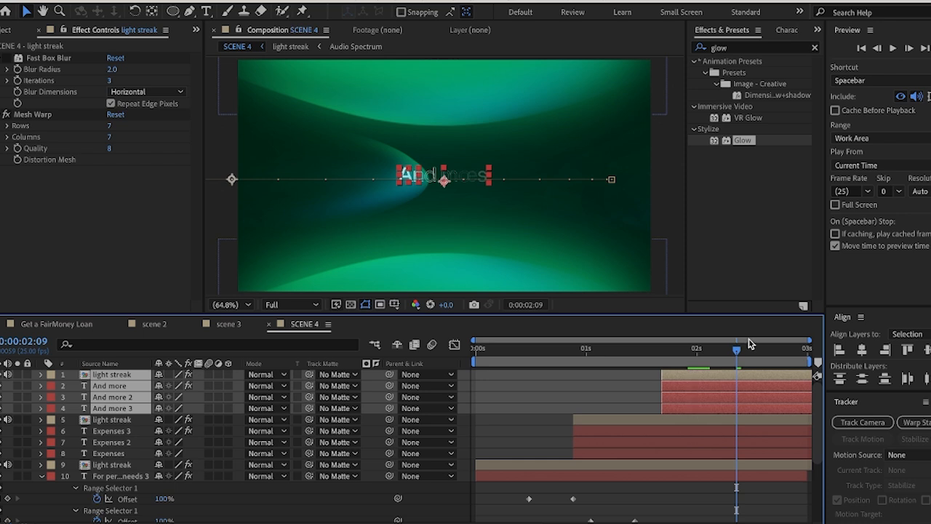
{"action": "key", "text": "Home"}
{"action": "key", "text": "space"}
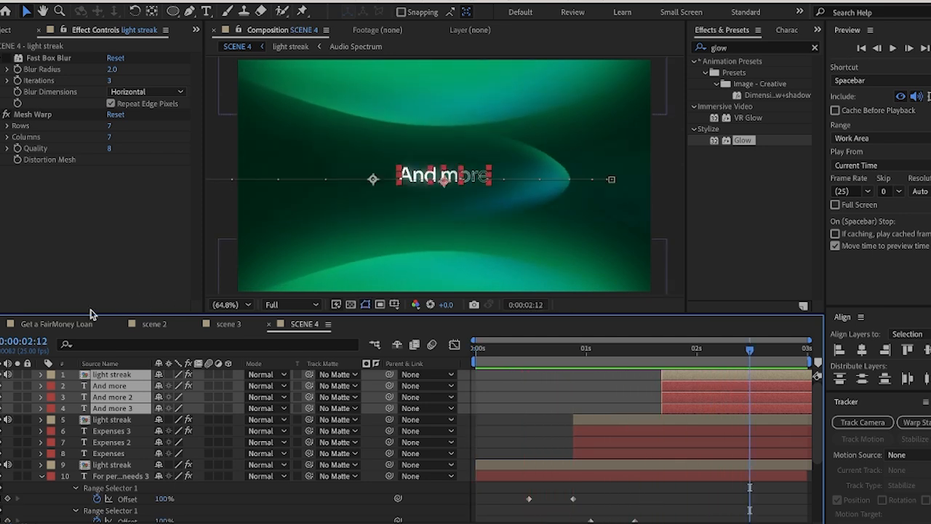
Check the final title's wording in the Get a FairMoney Loan reference composition at about 0:00:09:09, and return to SCENE 4
{"action": "left_click", "coordinate": [73, 325]}
{"action": "left_click_drag", "start_coordinate": [582, 354], "coordinate": [589, 357]}
{"action": "mouse_move", "coordinate": [590, 356]}
{"action": "left_mouse_down"}
{"action": "mouse_move", "coordinate": [598, 359]}
{"action": "mouse_move", "coordinate": [590, 359]}
{"action": "left_mouse_up"}
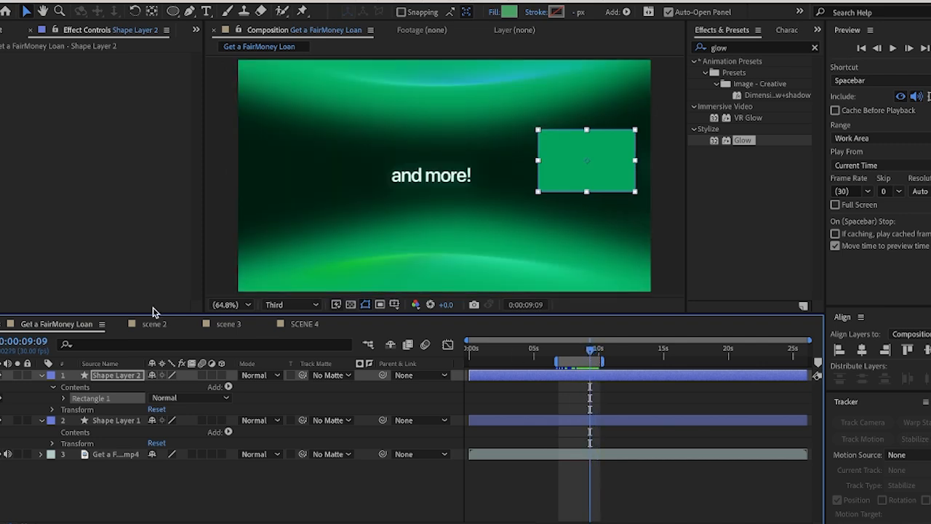
{"action": "left_click", "coordinate": [304, 324]}
{"action": "left_click", "coordinate": [620, 394]}
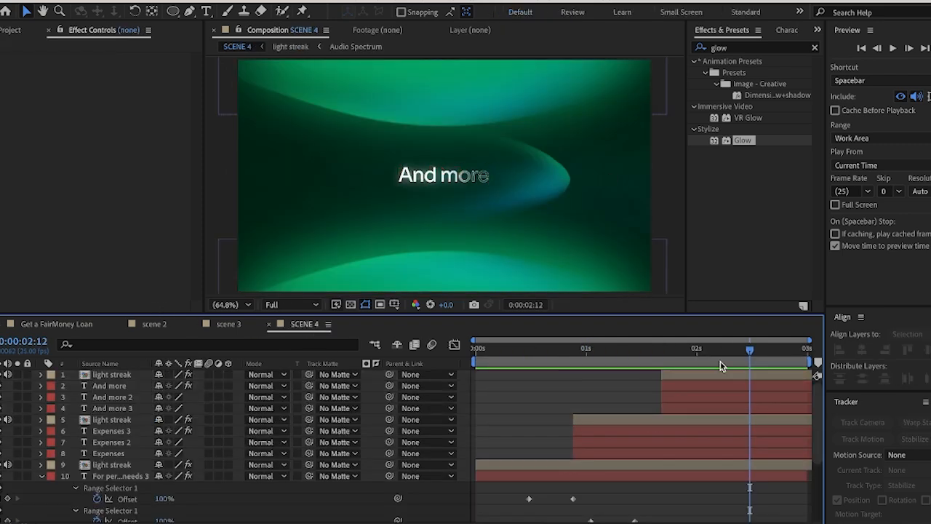
Add an exclamation mark to the end of the text in all three And more layers
{"action": "left_click_drag", "start_coordinate": [750, 350], "coordinate": [763, 352]}
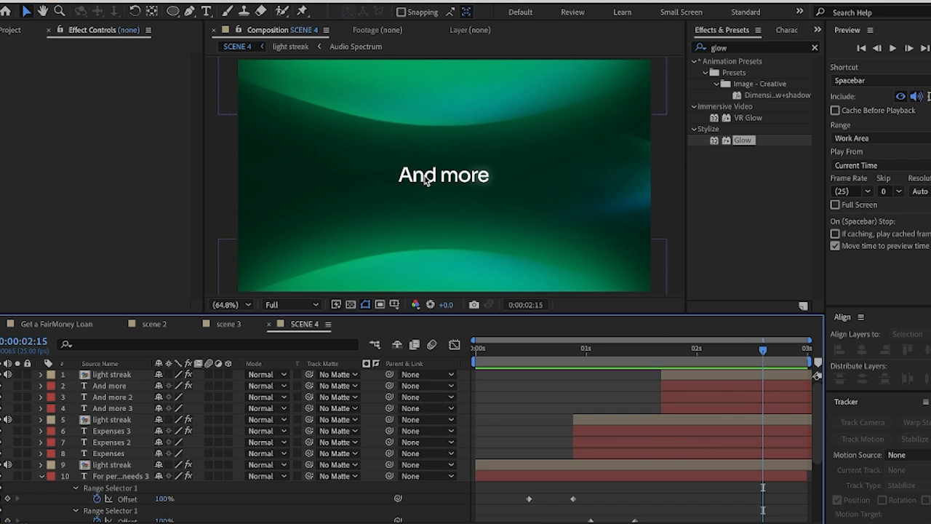
{"action": "left_click", "coordinate": [206, 11]}
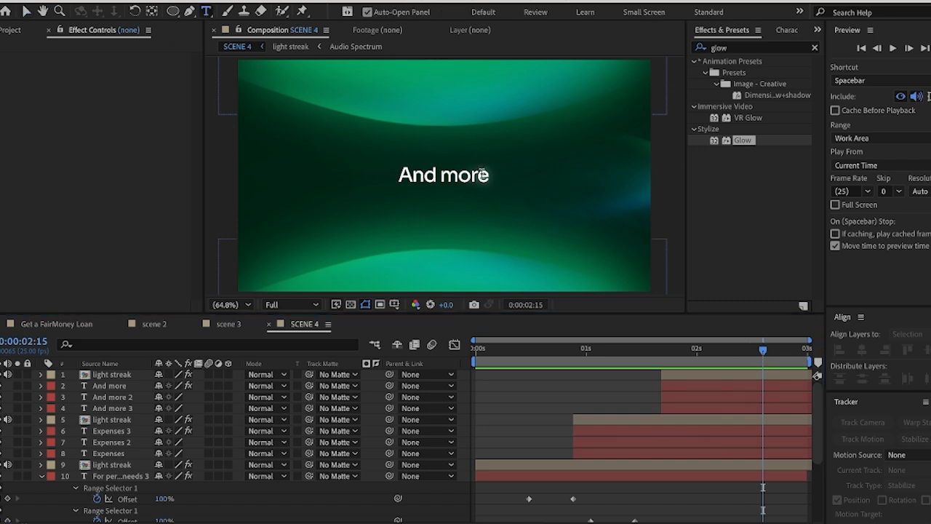
{"action": "left_click", "coordinate": [482, 174]}
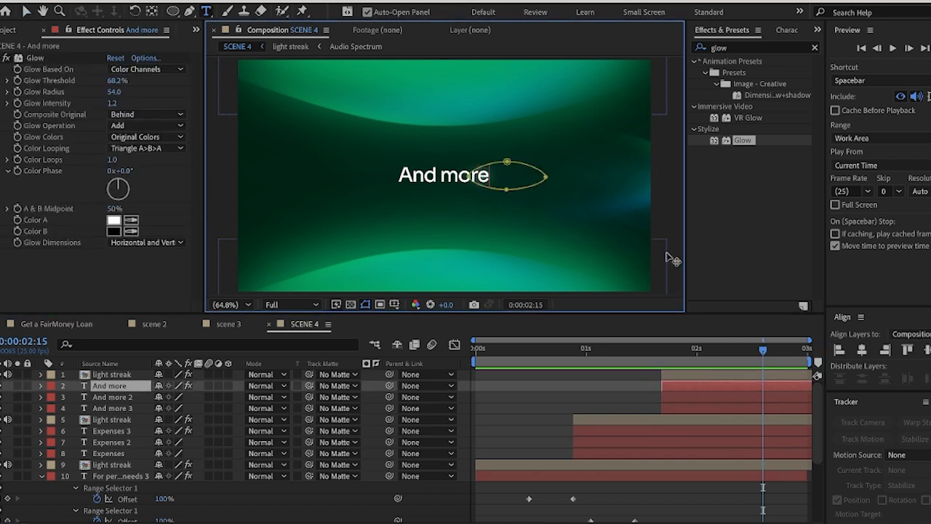
{"action": "type", "text": "!"}
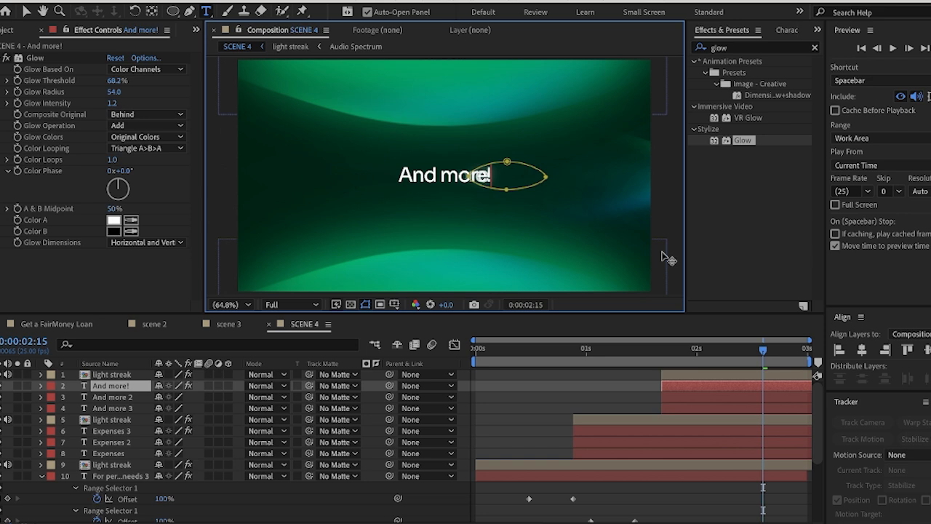
{"action": "left_click", "coordinate": [759, 396]}
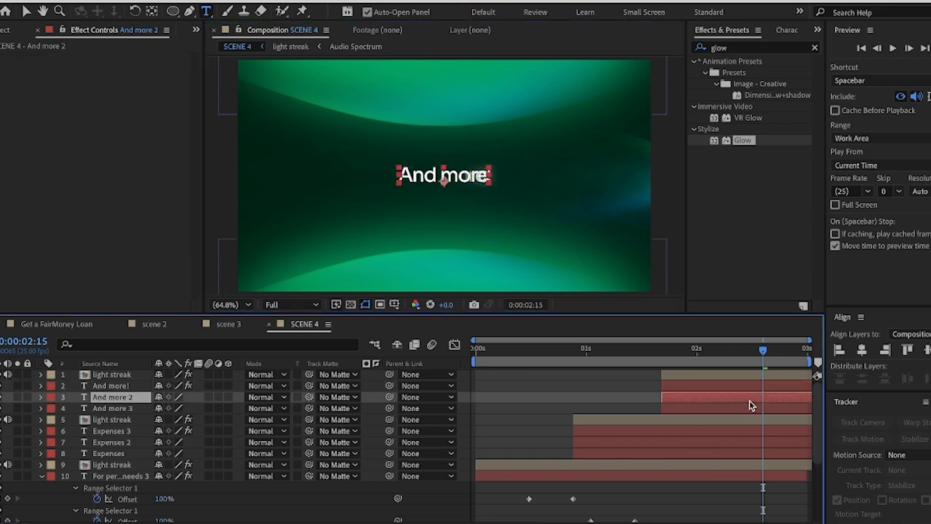
{"action": "left_click", "coordinate": [492, 185]}
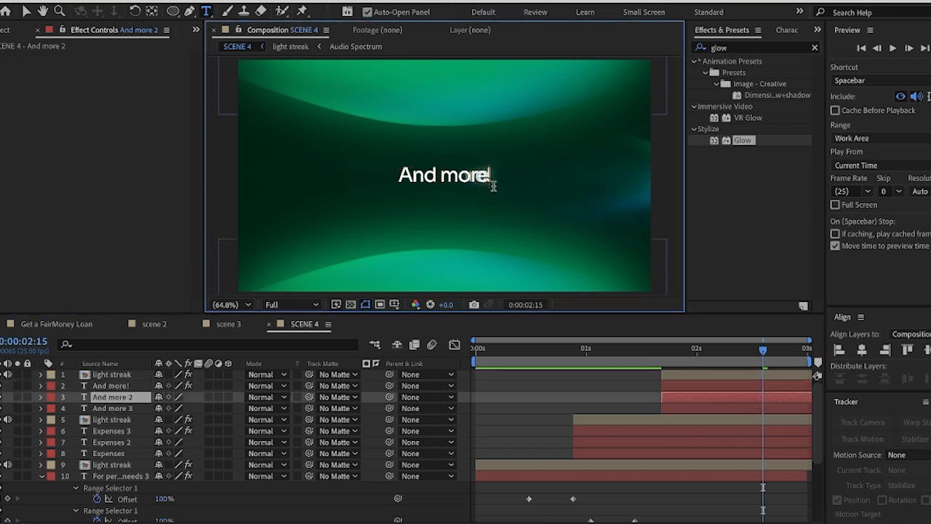
{"action": "type", "text": "!"}
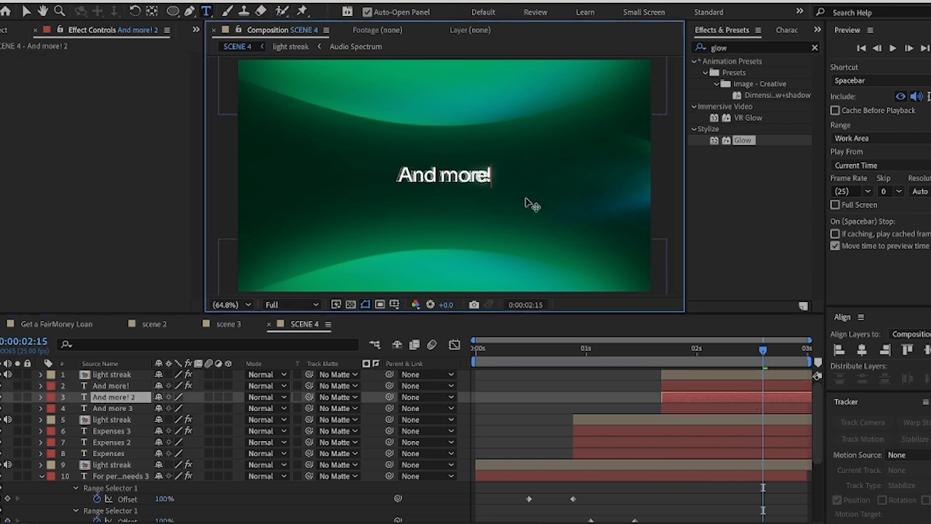
{"action": "left_click", "coordinate": [739, 409]}
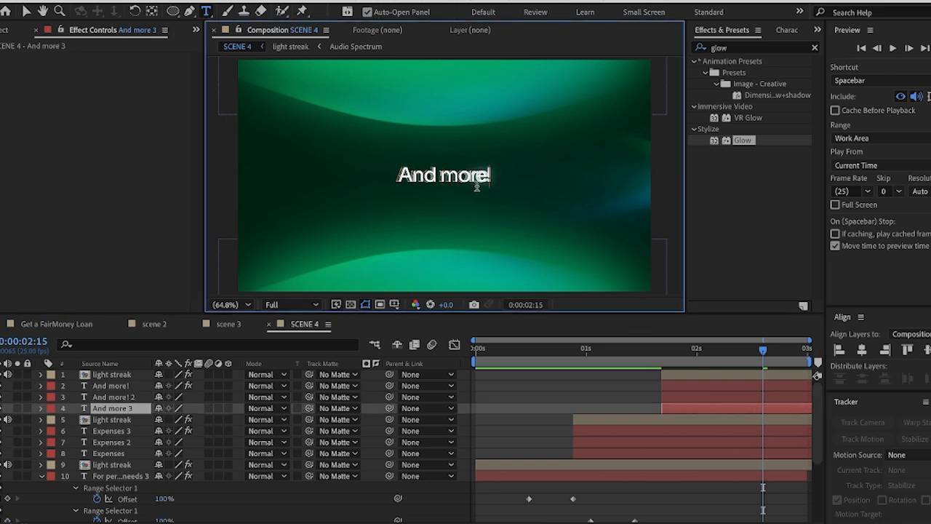
{"action": "type", "text": "!"}
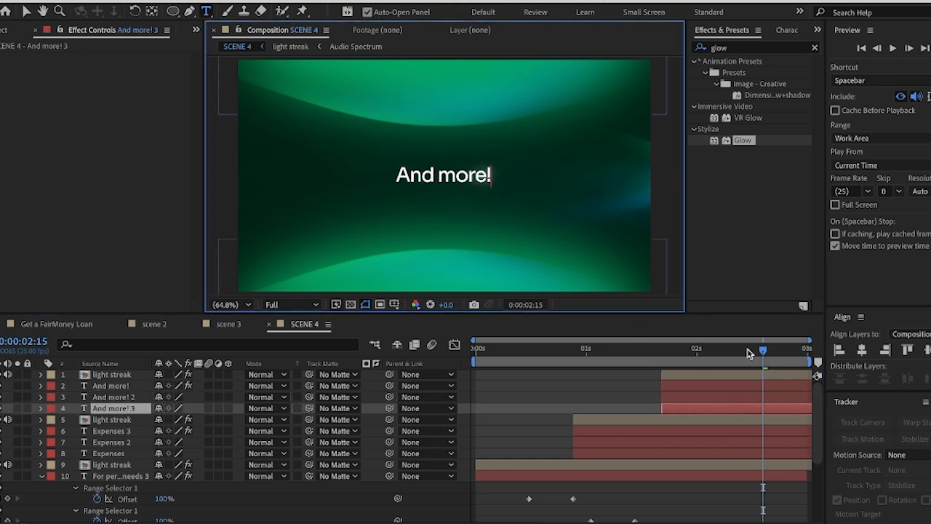
Reveal the keyframes of the lowest And more! layer and lengthen the SCENE 4 composition beyond three seconds
{"action": "left_click_drag", "start_coordinate": [749, 352], "coordinate": [767, 361]}
{"action": "left_click", "coordinate": [590, 409]}
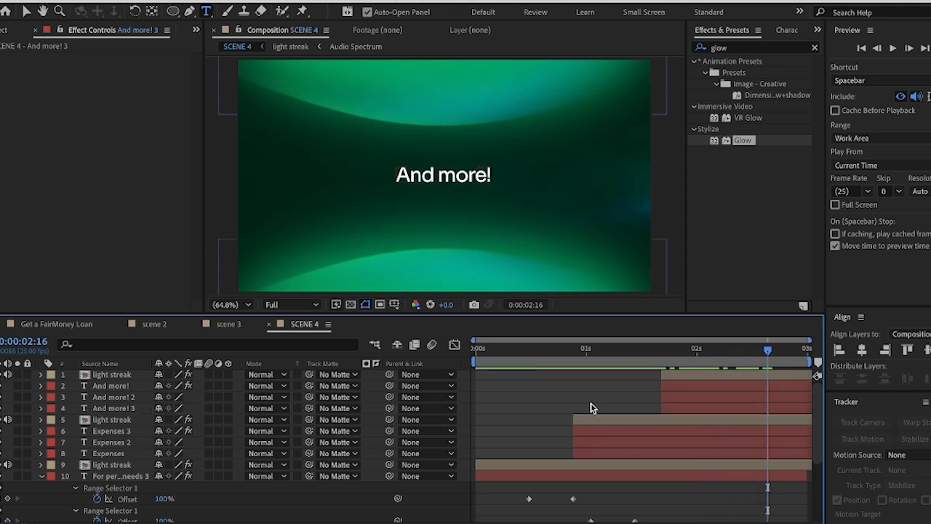
{"action": "left_click", "coordinate": [688, 409]}
{"action": "key", "text": "u"}
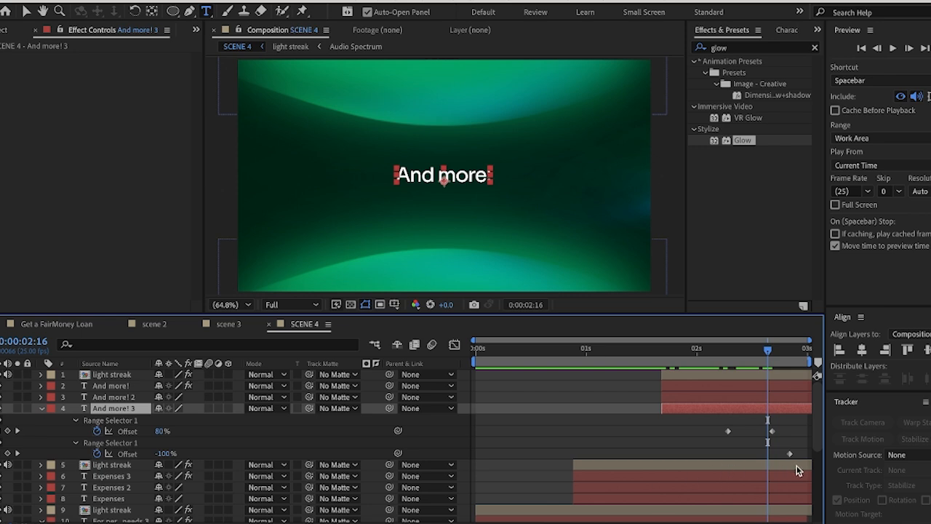
{"action": "left_click_drag", "start_coordinate": [486, 523], "coordinate": [495, 523]}
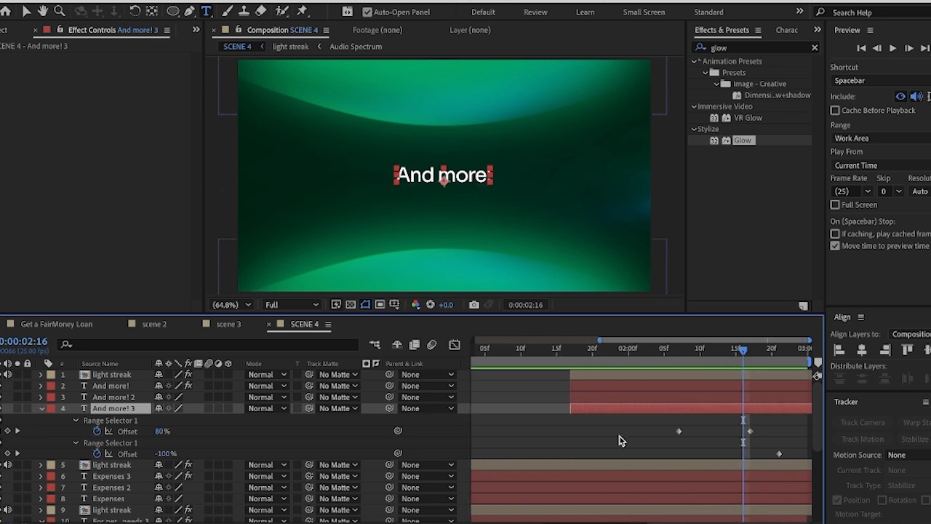
{"action": "key", "text": "ctrl+k"}
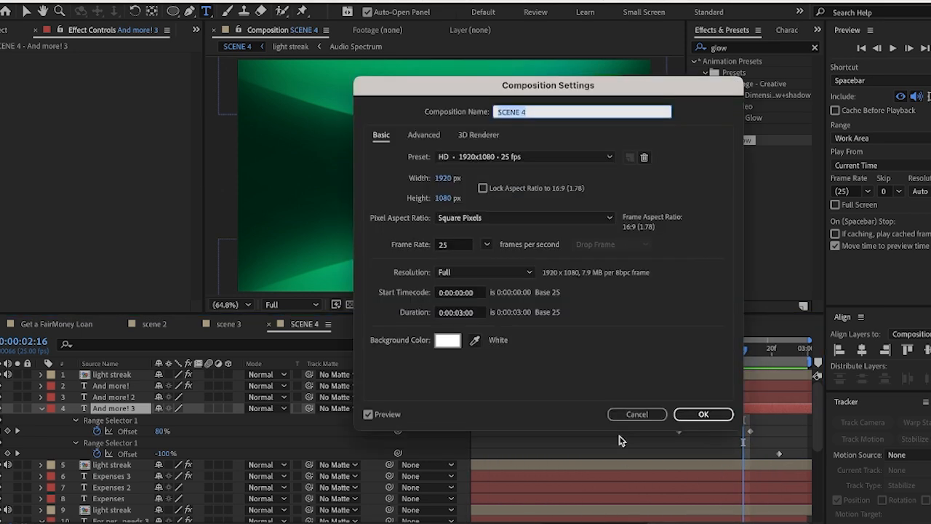
{"action": "left_click", "coordinate": [461, 313]}
{"action": "key", "text": "Return"}
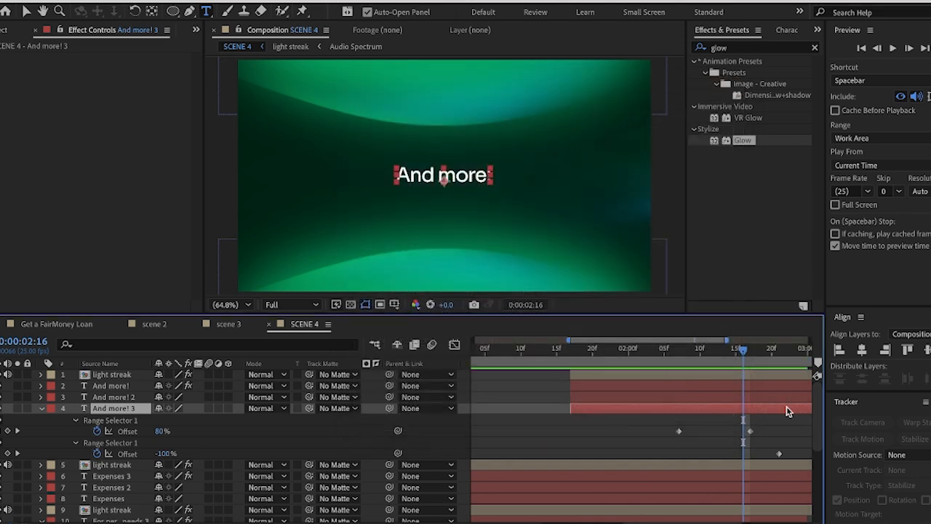
Select both Offset keyframes of the second Range Selector on And more! 3 and move the current time to 0:00:02:22
{"action": "scroll", "coordinate": [661, 452], "scroll_direction": "right", "scroll_amount": 5}
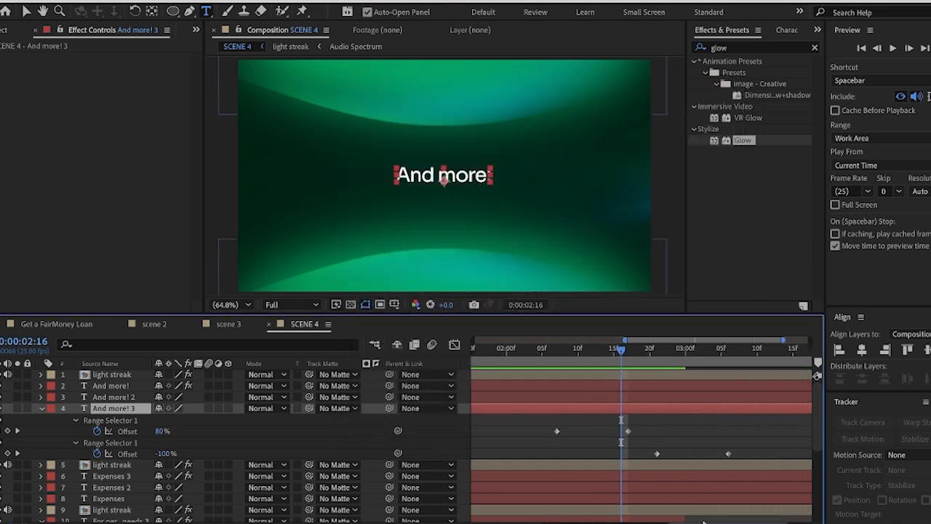
{"action": "left_click_drag", "start_coordinate": [647, 435], "coordinate": [771, 466]}
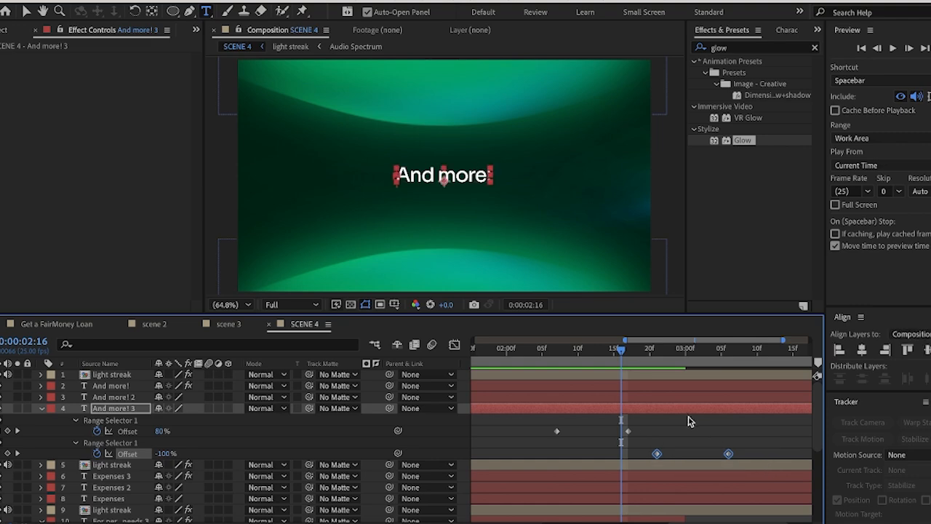
{"action": "left_click_drag", "start_coordinate": [620, 352], "coordinate": [664, 372]}
Extend the For personal needs text layers and the background light streak and shape layers to the end of the four-second composition
{"action": "scroll", "coordinate": [667, 447], "scroll_direction": "down", "scroll_amount": 5}
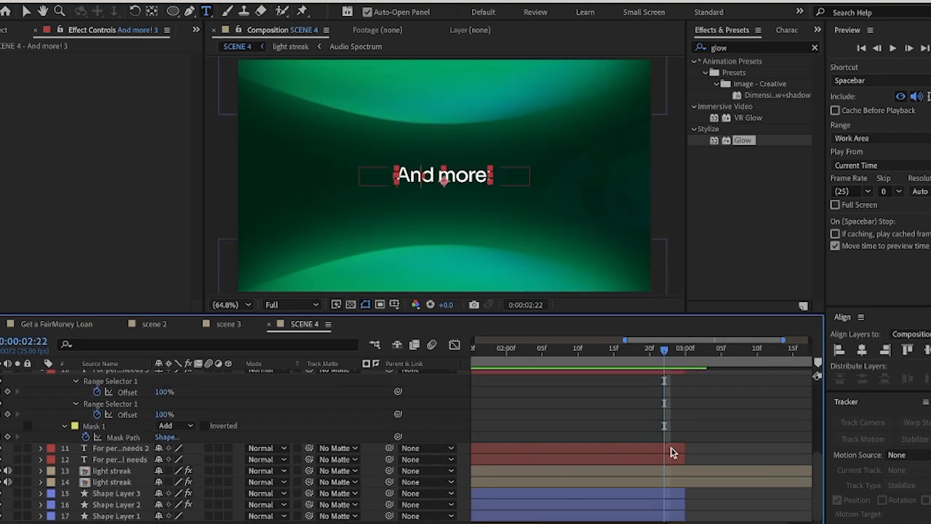
{"action": "scroll", "coordinate": [676, 409], "scroll_direction": "up", "scroll_amount": 5}
{"action": "left_click", "coordinate": [671, 422]}
{"action": "scroll", "coordinate": [677, 473], "scroll_direction": "down", "scroll_amount": 5}
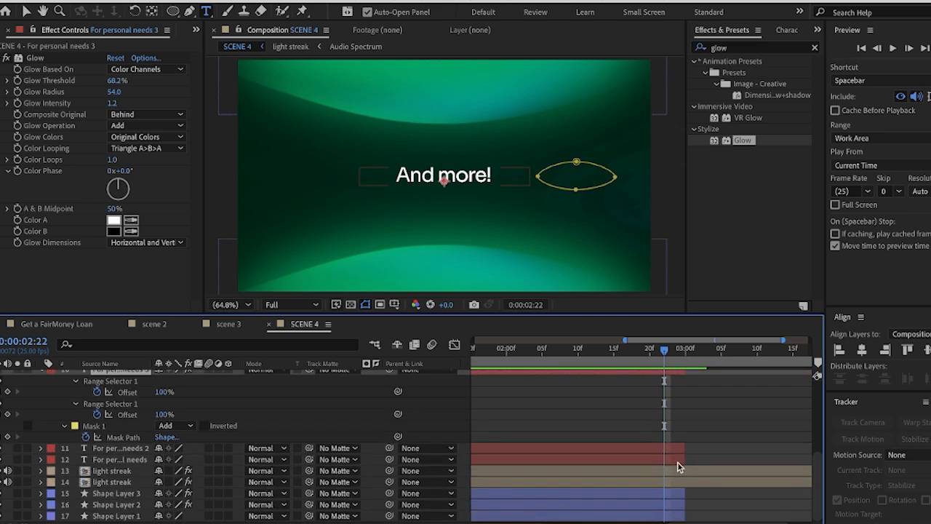
{"action": "key", "text": "ctrl+a"}
{"action": "scroll", "coordinate": [690, 443], "scroll_direction": "right", "scroll_amount": 3}
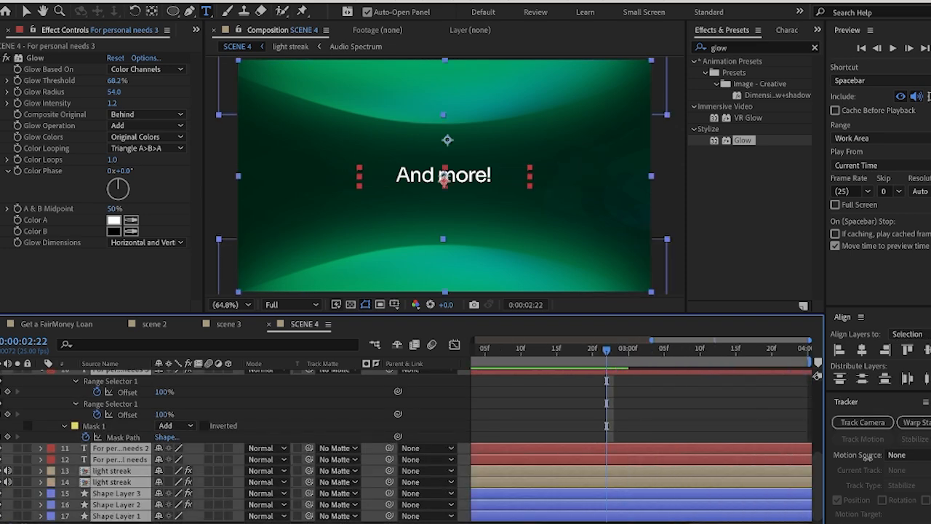
{"action": "scroll", "coordinate": [704, 429], "scroll_direction": "up", "scroll_amount": 5}
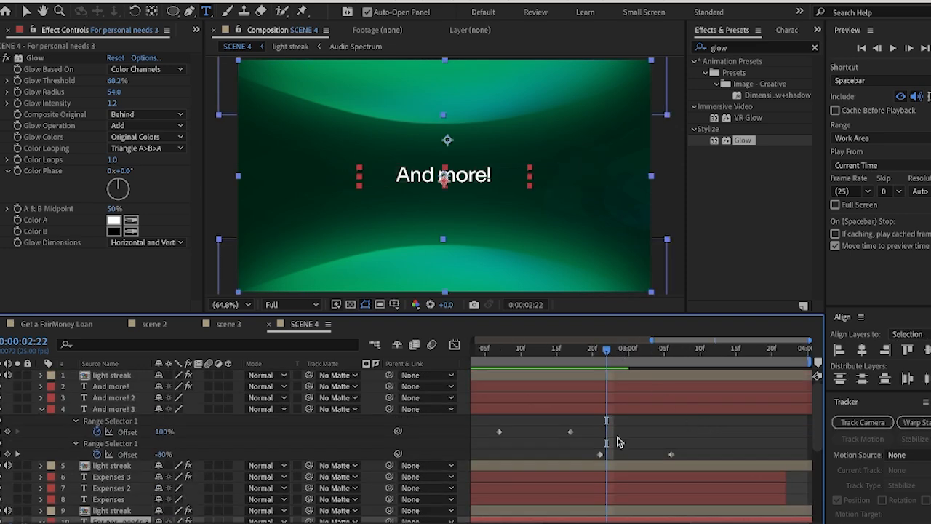
Delete both Offset keyframes of the second Range Selector on the And more! 3 and And more! 2 layers
{"action": "left_click_drag", "start_coordinate": [592, 439], "coordinate": [684, 458]}
{"action": "key", "text": "Delete"}
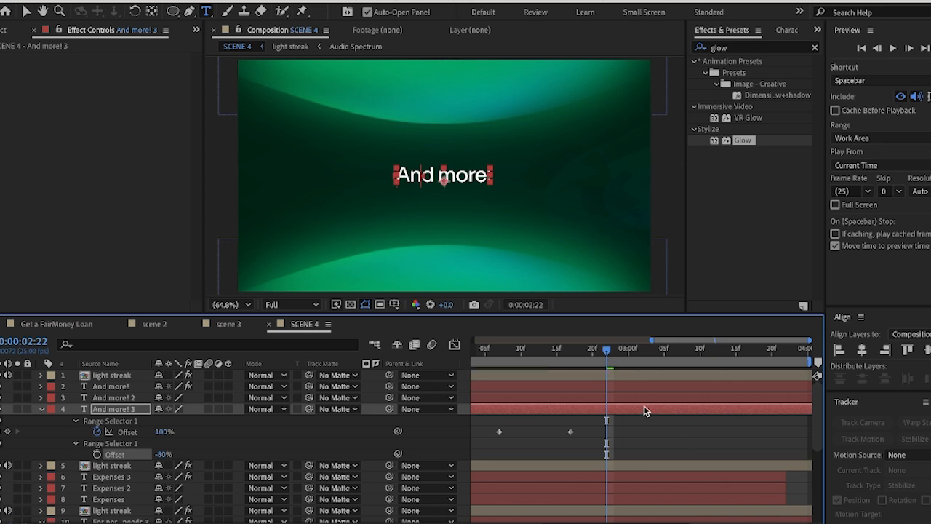
{"action": "left_click", "coordinate": [638, 399]}
{"action": "key", "text": "u"}
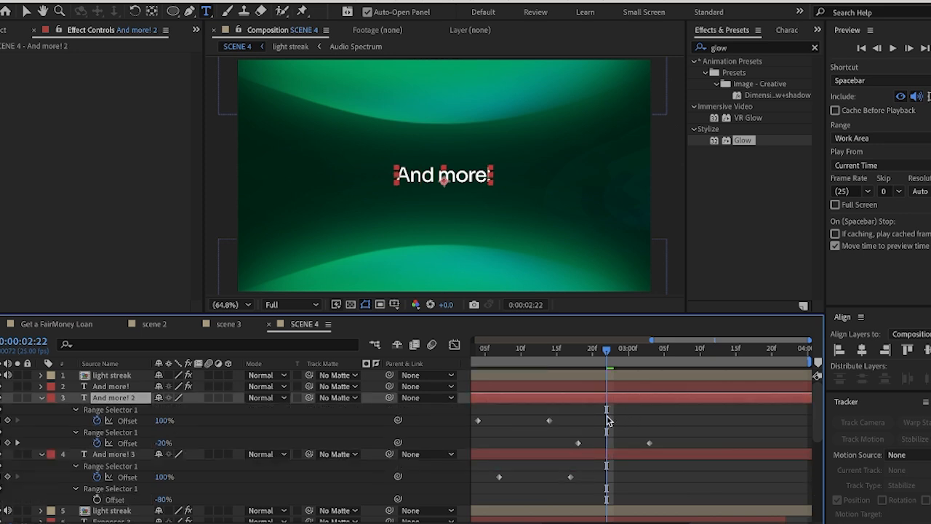
{"action": "left_click_drag", "start_coordinate": [575, 422], "coordinate": [657, 453]}
{"action": "key", "text": "Delete"}
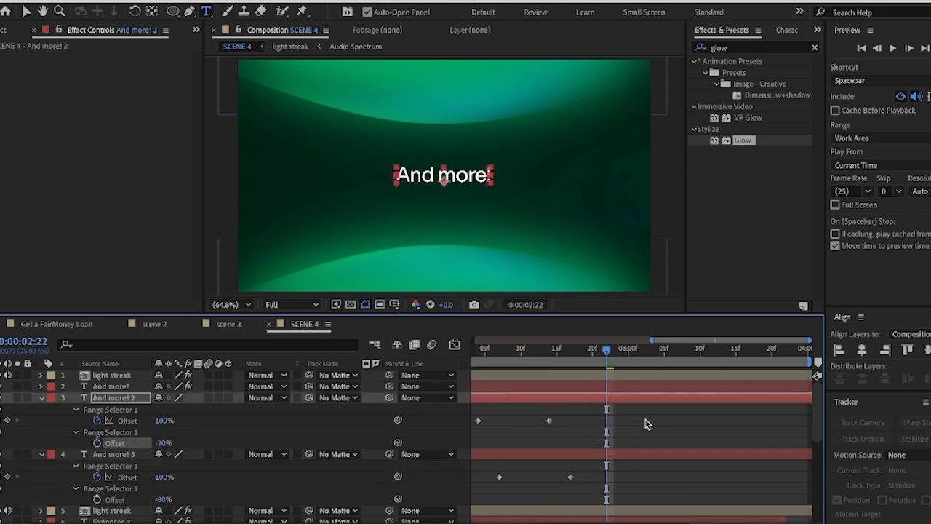
Delete both Offset keyframes of the second Range Selector on the top And more! layer, keeping its Mask Path keyframes
{"action": "left_click", "coordinate": [637, 393]}
{"action": "key", "text": "u"}
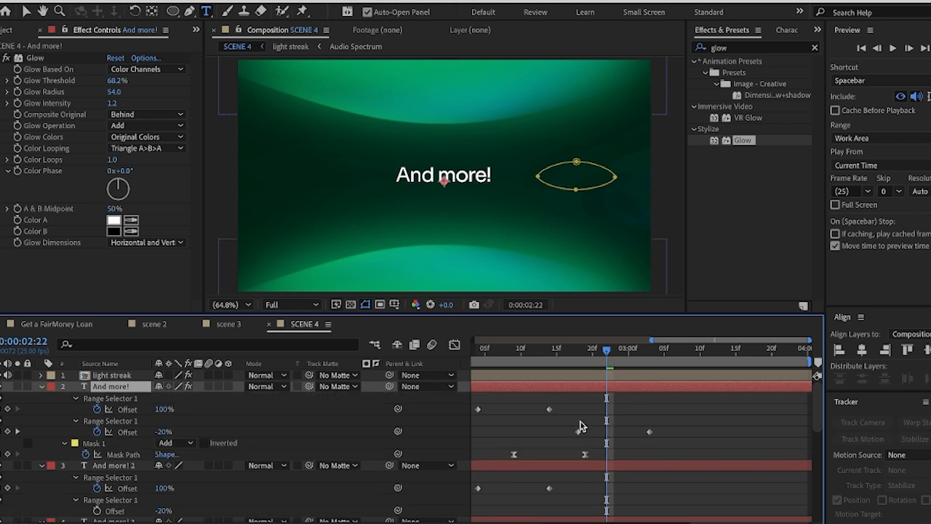
{"action": "left_click_drag", "start_coordinate": [572, 423], "coordinate": [694, 435]}
{"action": "key", "text": "Delete"}
Return the current time to 0:00:00:00, show the whole composition's duration in the timeline and collapse the properties of all layers
{"action": "left_click_drag", "start_coordinate": [609, 358], "coordinate": [464, 356]}
{"action": "key", "text": "minus"}
{"action": "key", "text": "minus"}
{"action": "key", "text": "minus"}
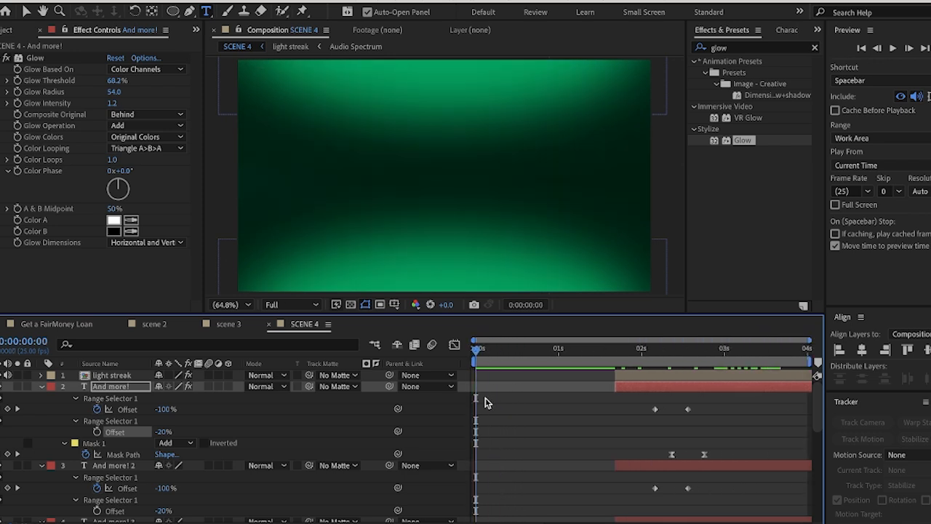
{"action": "key", "text": "ctrl+a"}
{"action": "key", "text": "u"}
{"action": "key", "text": "y"}
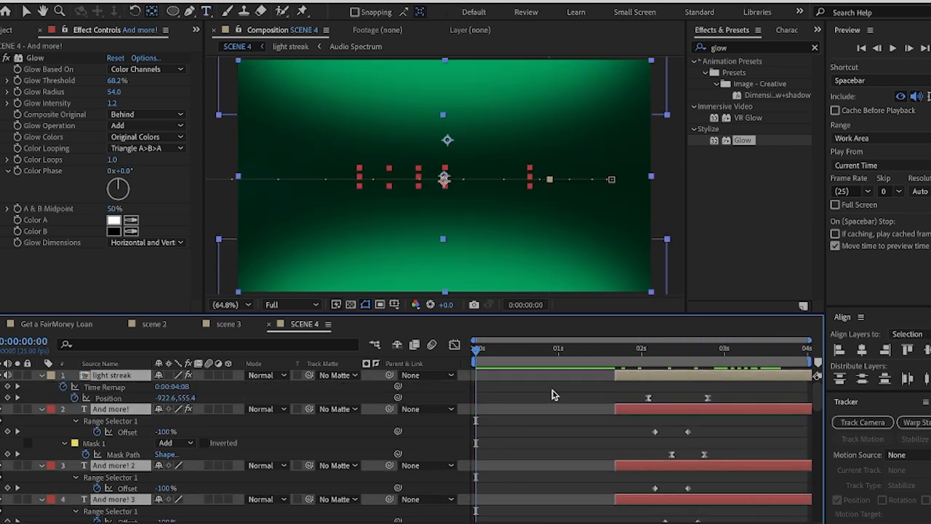
{"action": "key", "text": "u"}
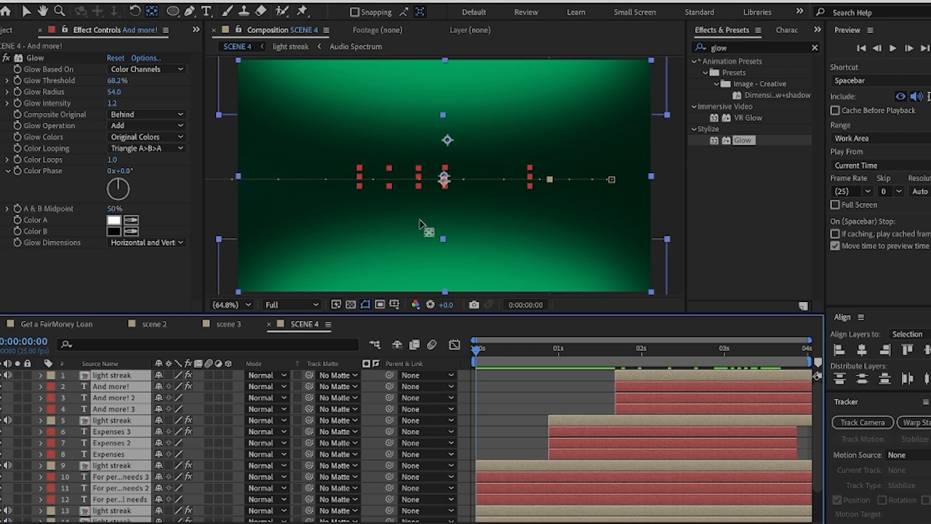
Activate the Selection tool, deselect all layers and preview the SCENE 4 animation from the start
{"action": "left_click", "coordinate": [26, 11]}
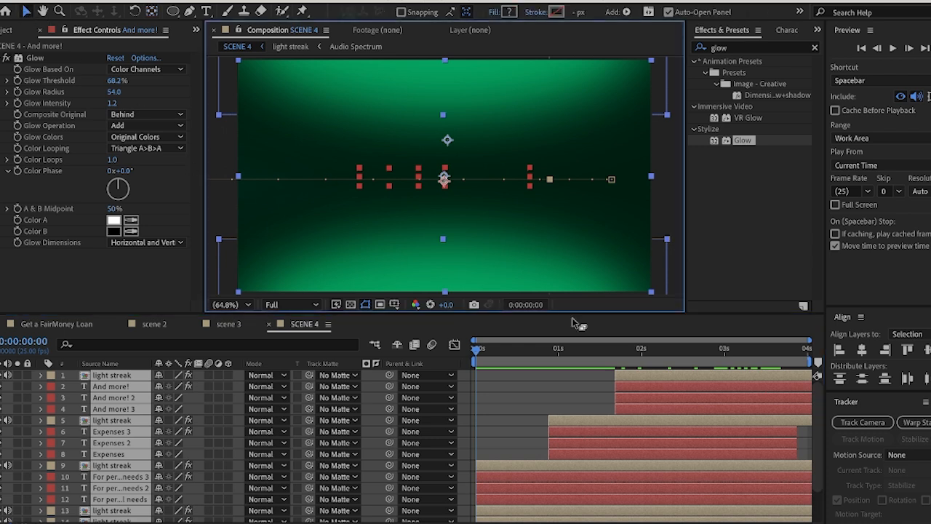
{"action": "left_click", "coordinate": [561, 378]}
{"action": "key", "text": "space"}
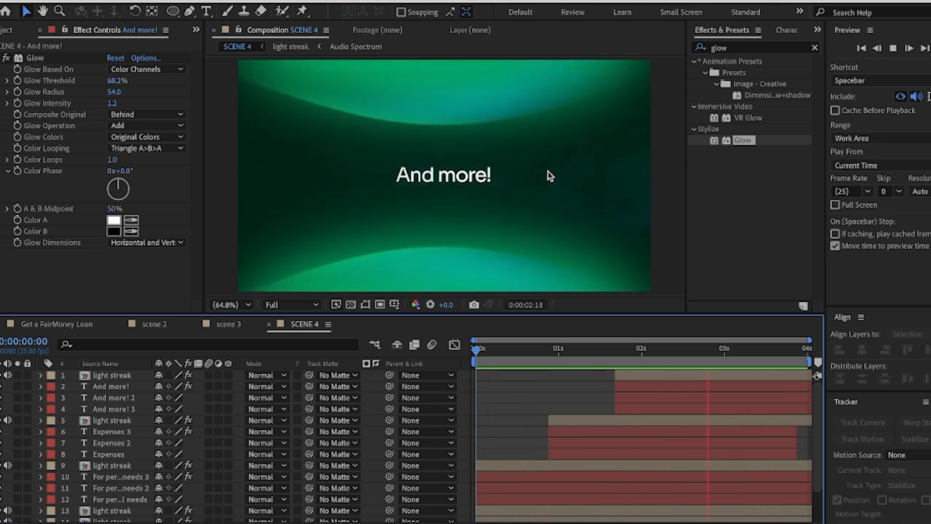
{"action": "key", "text": "space"}
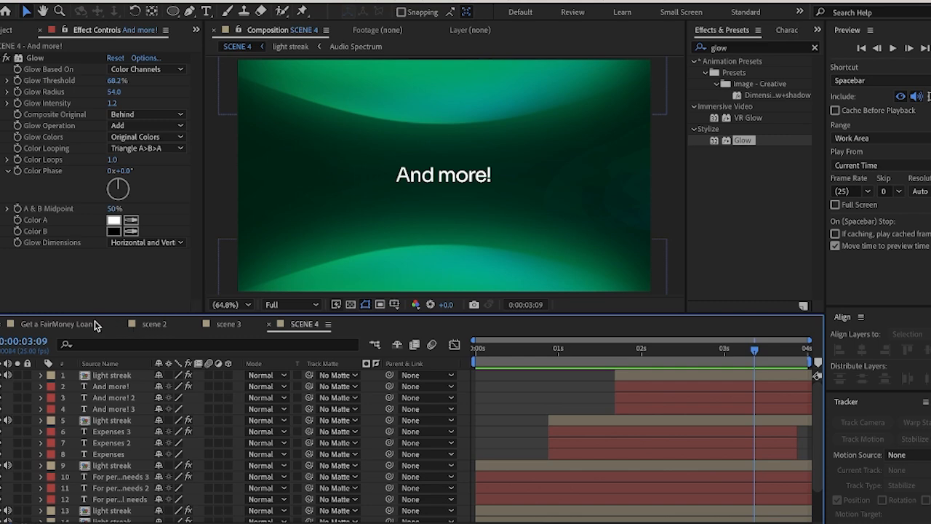
Compare the ending with the Get a FairMoney Loan reference composition, then replay SCENE 4 and scrub back to 0:00:00:10
{"action": "left_click", "coordinate": [73, 324]}
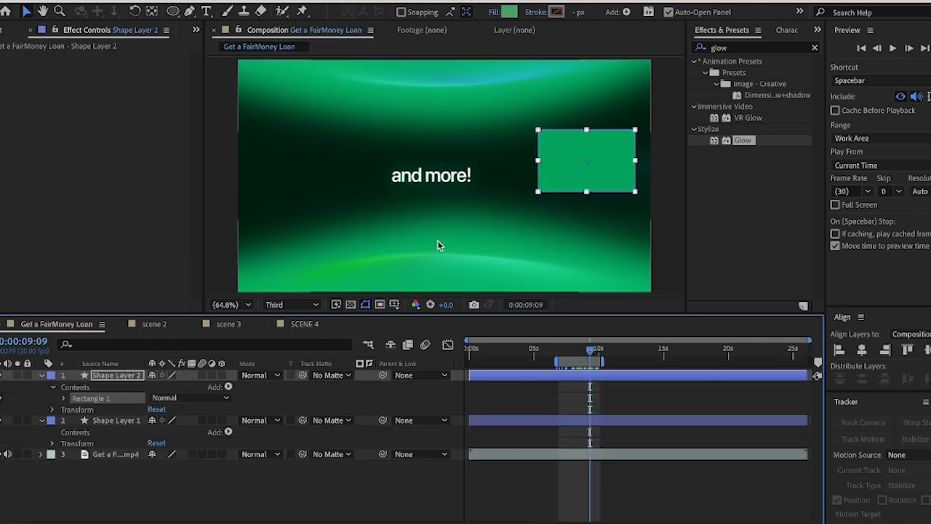
{"action": "left_click", "coordinate": [304, 323]}
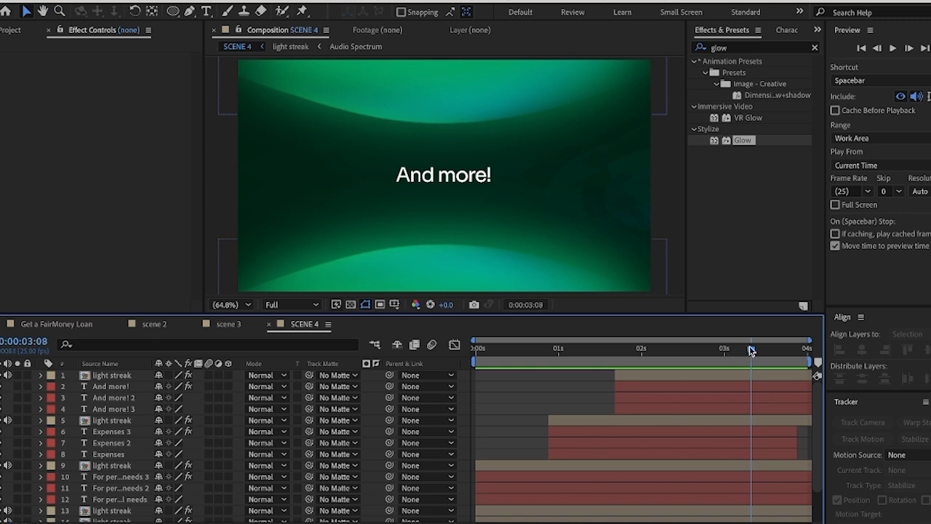
{"action": "mouse_move", "coordinate": [751, 349]}
{"action": "left_mouse_down"}
{"action": "mouse_move", "coordinate": [551, 353]}
{"action": "mouse_move", "coordinate": [659, 350]}
{"action": "left_mouse_up"}
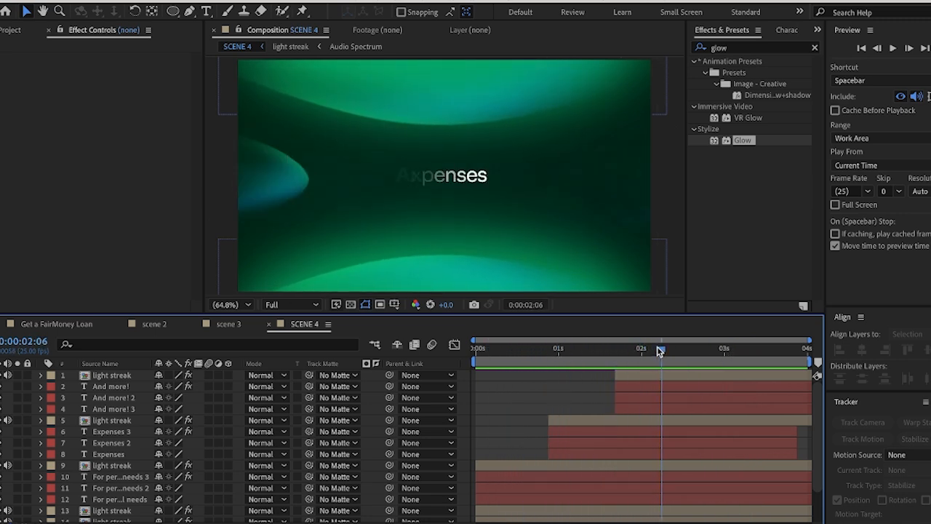
{"action": "key", "text": "space"}
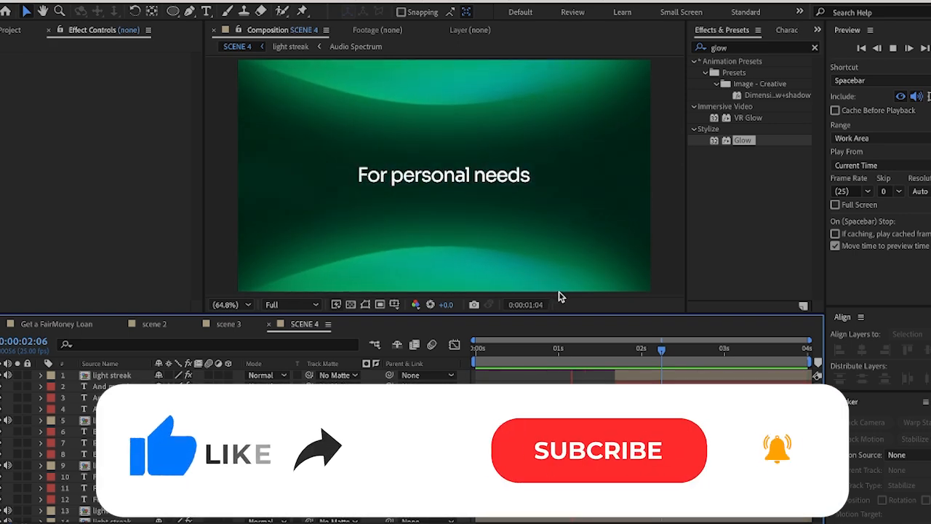
{"action": "left_click", "coordinate": [577, 350]}
{"action": "left_click_drag", "start_coordinate": [579, 352], "coordinate": [509, 350]}
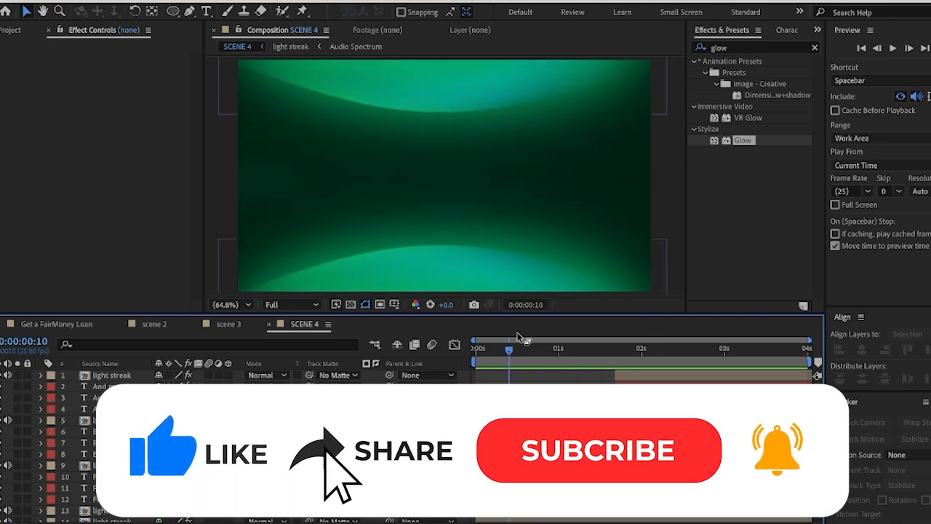